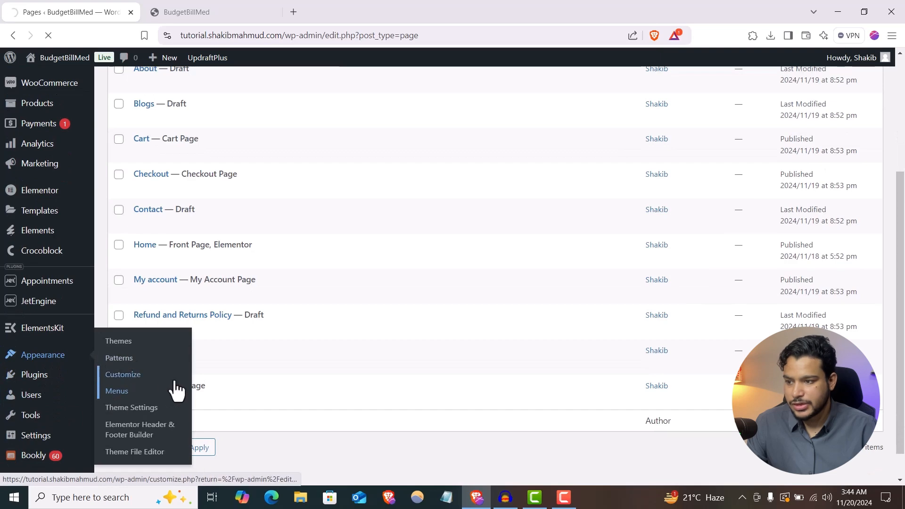
- Create a new WordPress navigation menu named "Main Menu"
left_click(176, 389)
left_click(339, 314)
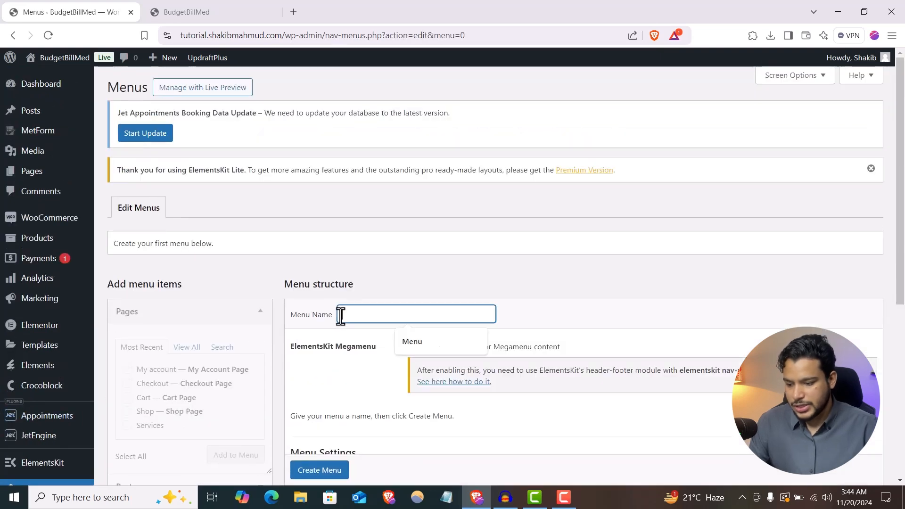
type("Manib")
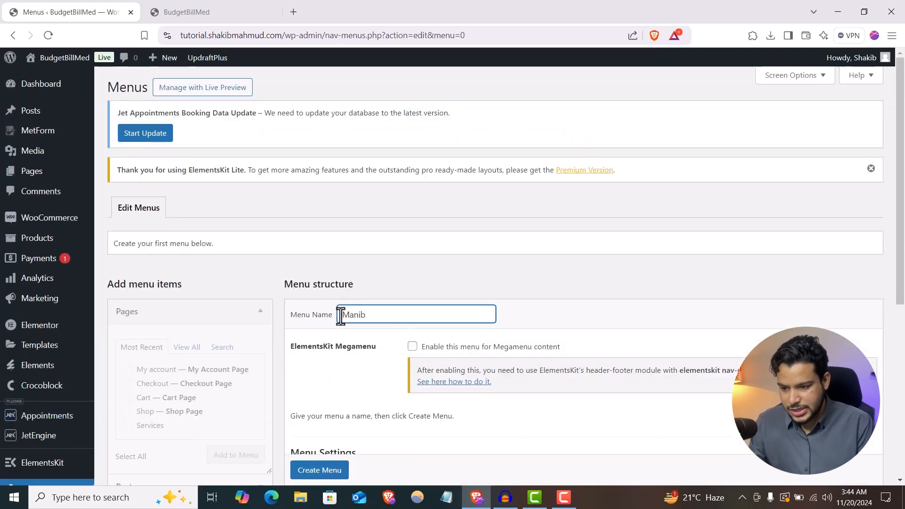
type("i")
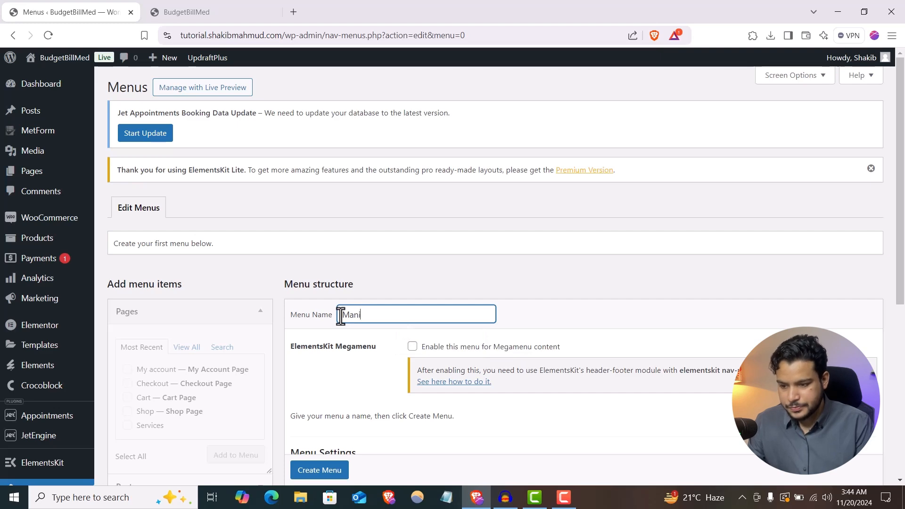
type("in Menu")
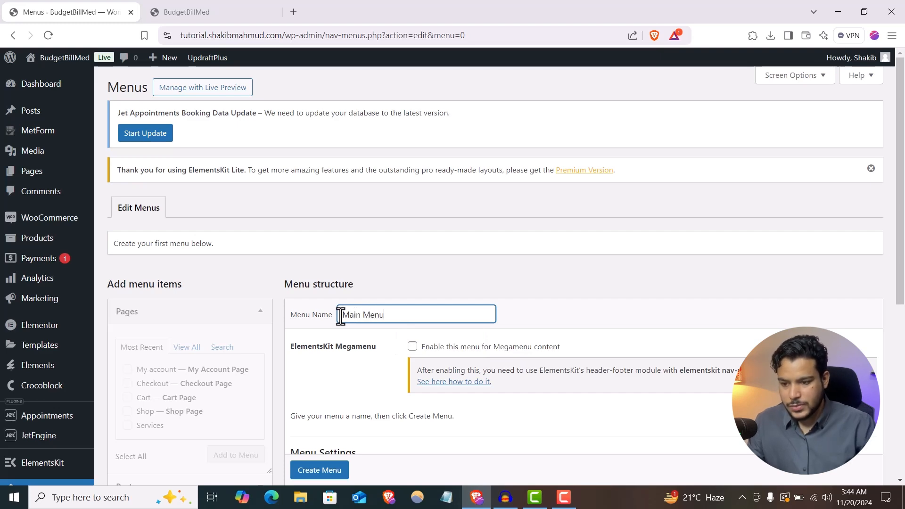
scroll(632, 220, "down", 5)
left_click(341, 306)
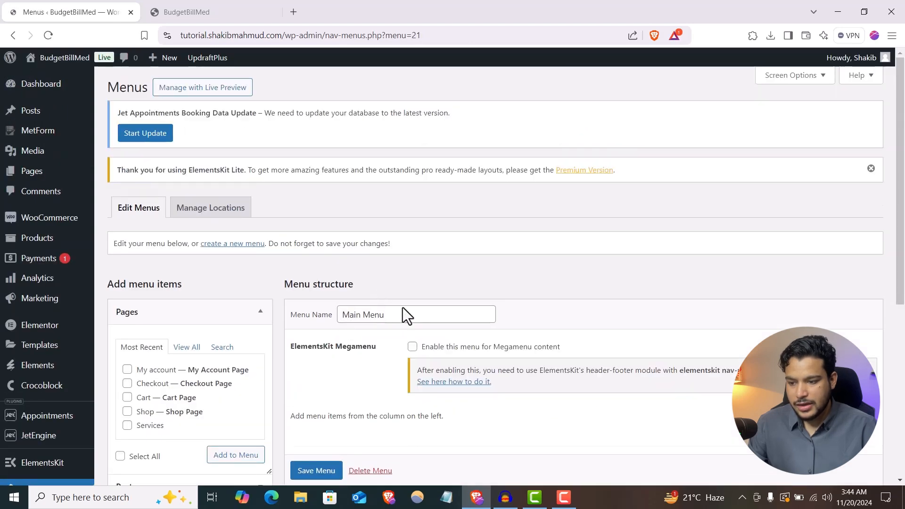
- Add the Home, Cart, Checkout, My account, Services and Shop pages to Main Menu and save it
scroll(303, 321, "down", 1)
left_click(191, 292)
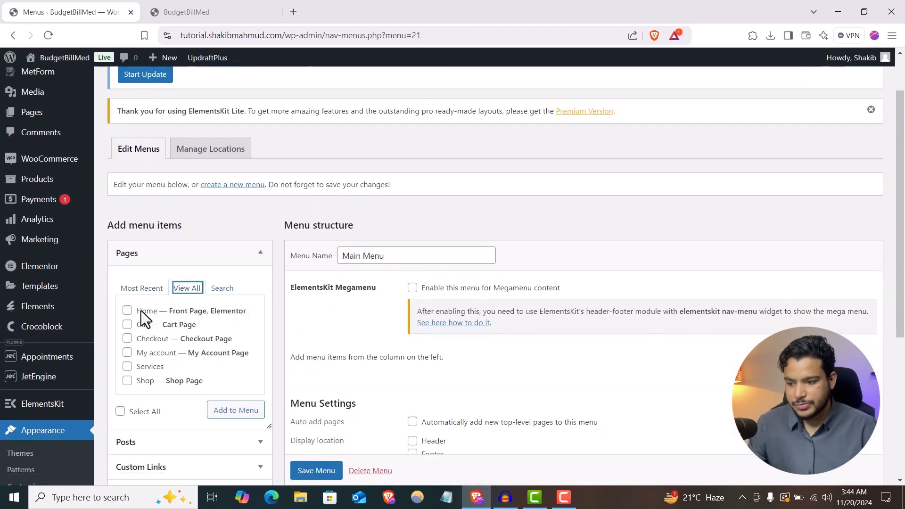
left_click(139, 370)
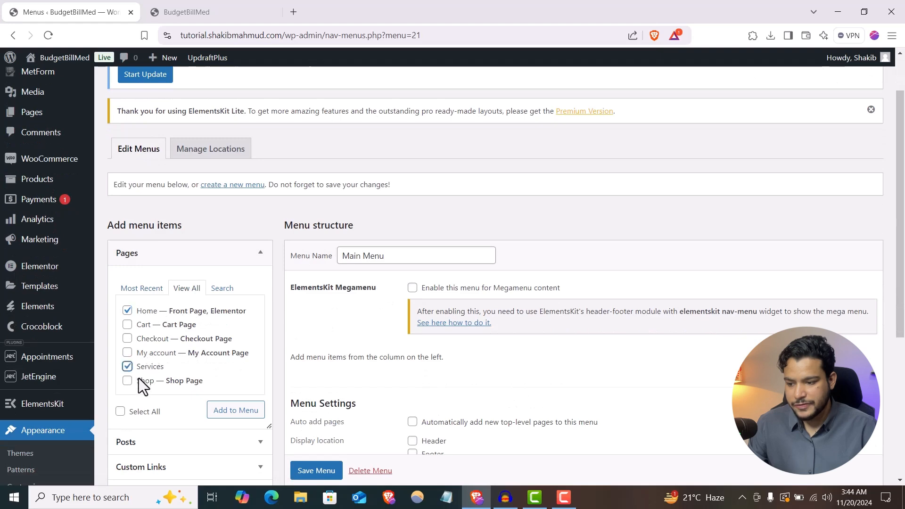
left_click(138, 381)
scroll(139, 380, "down", 1)
scroll(148, 298, "down", 1)
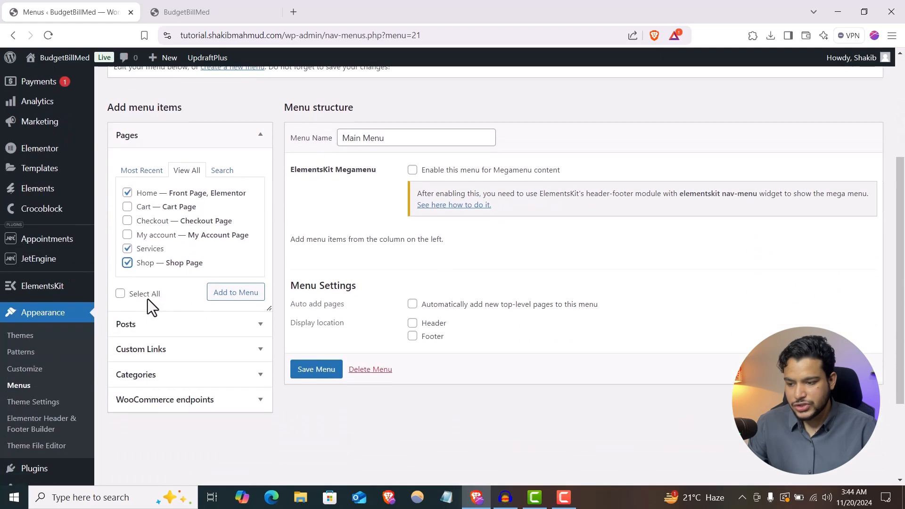
scroll(164, 238, "down", 2)
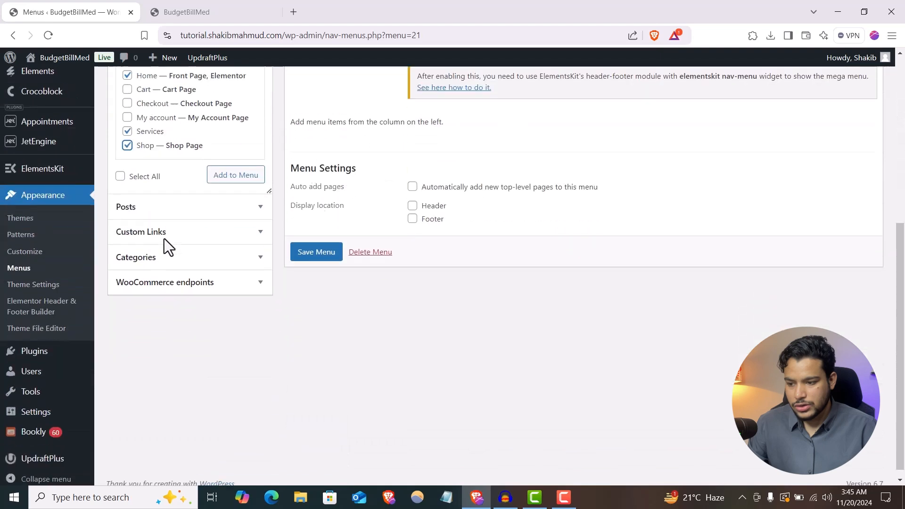
scroll(129, 258, "up", 3)
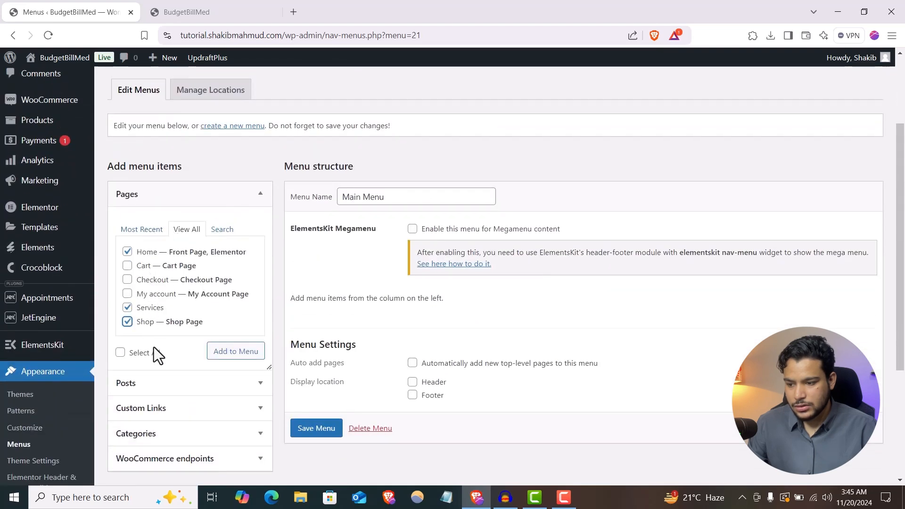
left_click(238, 354)
scroll(694, 329, "down", 1)
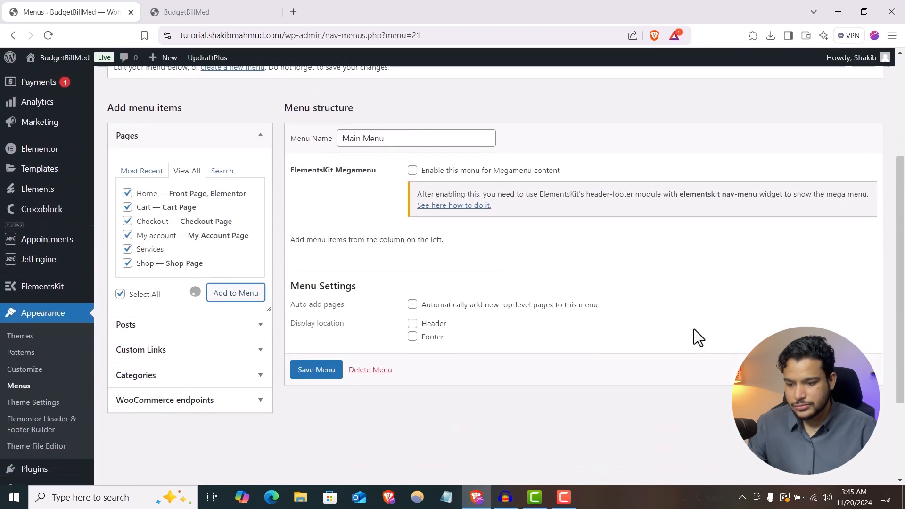
scroll(694, 329, "down", 2)
scroll(694, 329, "up", 1)
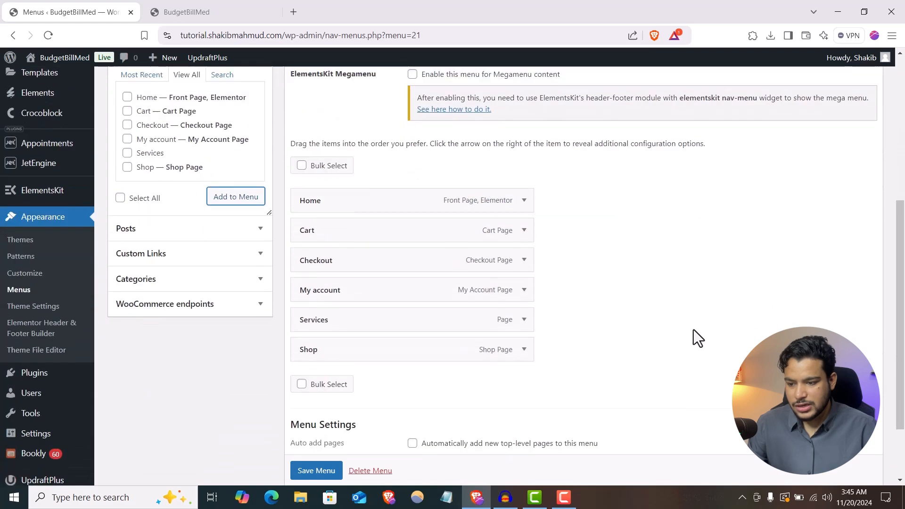
scroll(339, 469, "down", 1)
left_click(326, 471)
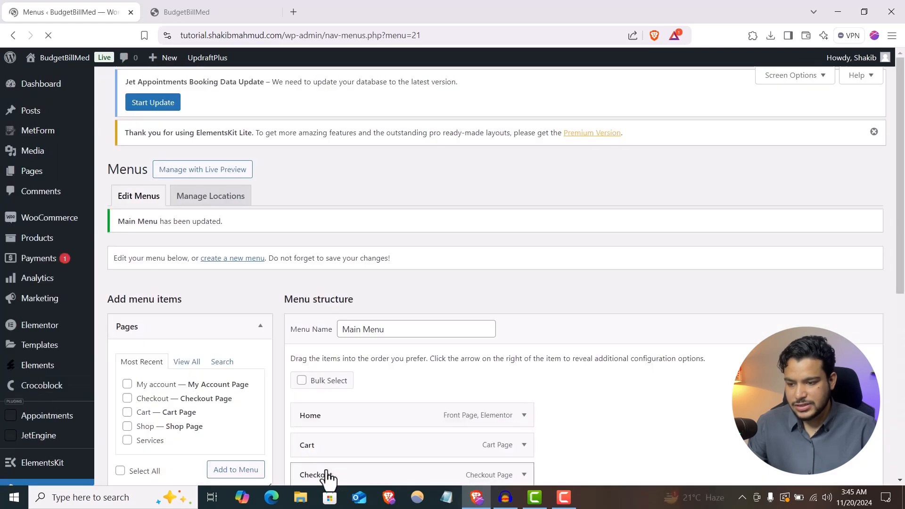
- Move the Shop item directly below Home in the menu structure and save the menu
scroll(330, 326, "down", 5)
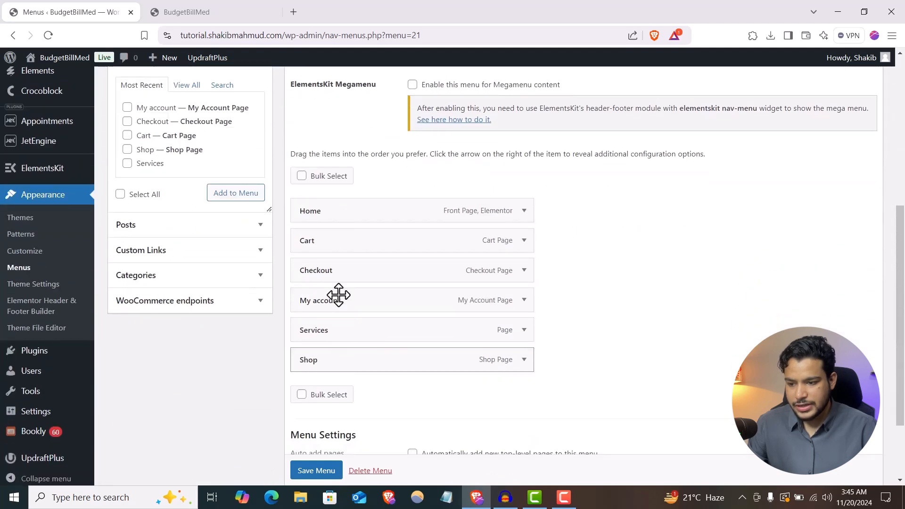
left_click_drag(335, 360, 335, 239)
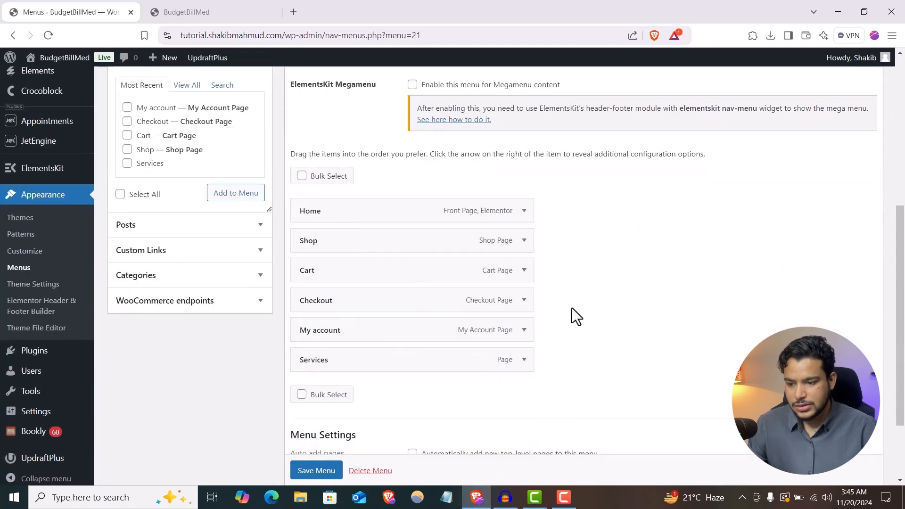
scroll(327, 473, "down", 1)
left_click(320, 471)
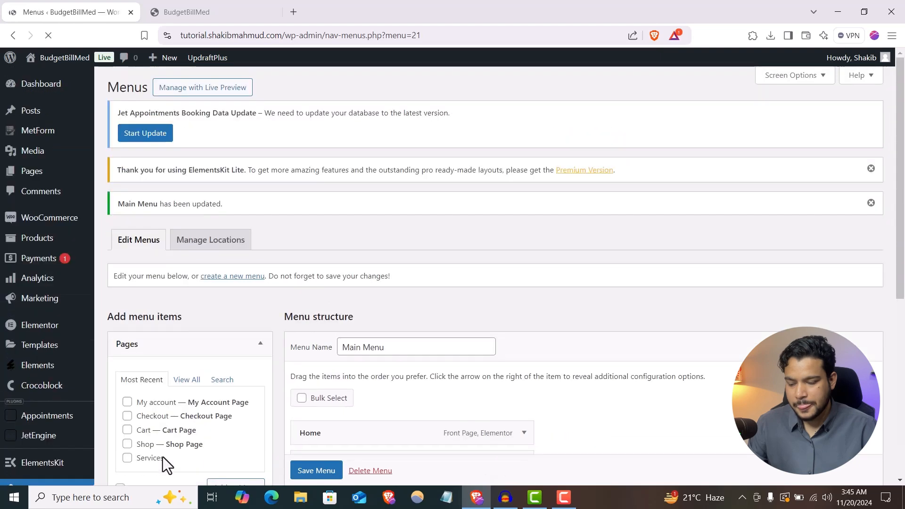
- Open the Main Header template in the Elementor editor from the site's front page
left_click(150, 14)
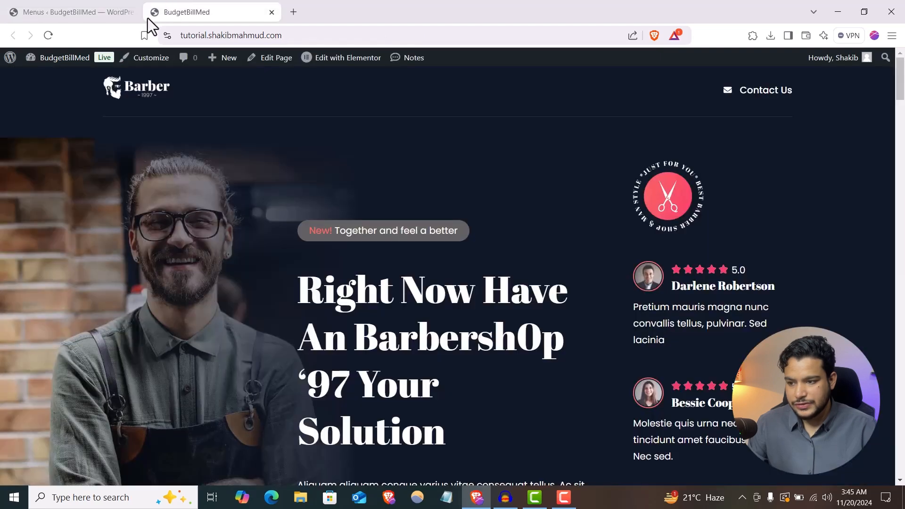
left_click(319, 71)
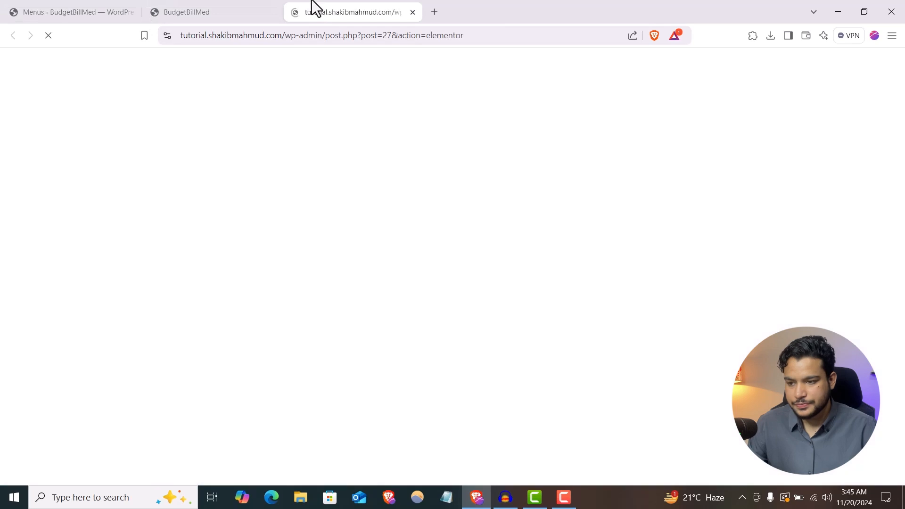
left_click(228, 6)
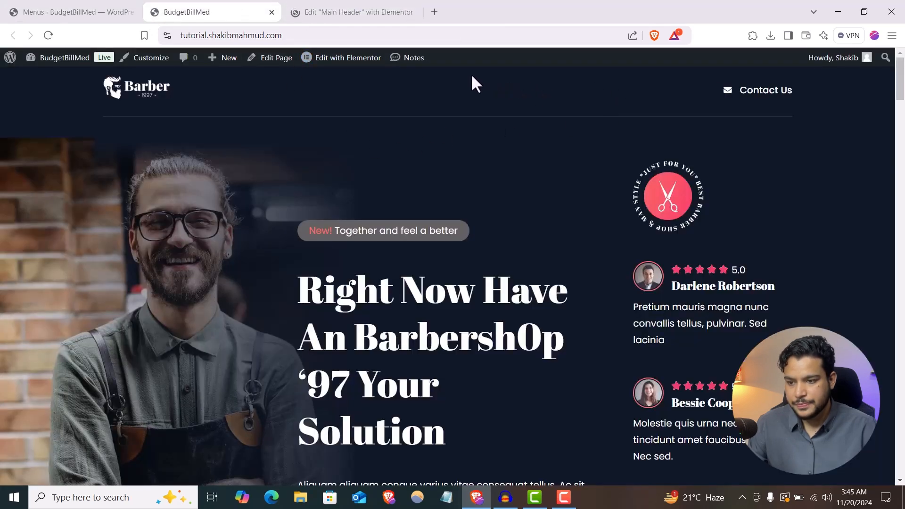
left_click(329, 5)
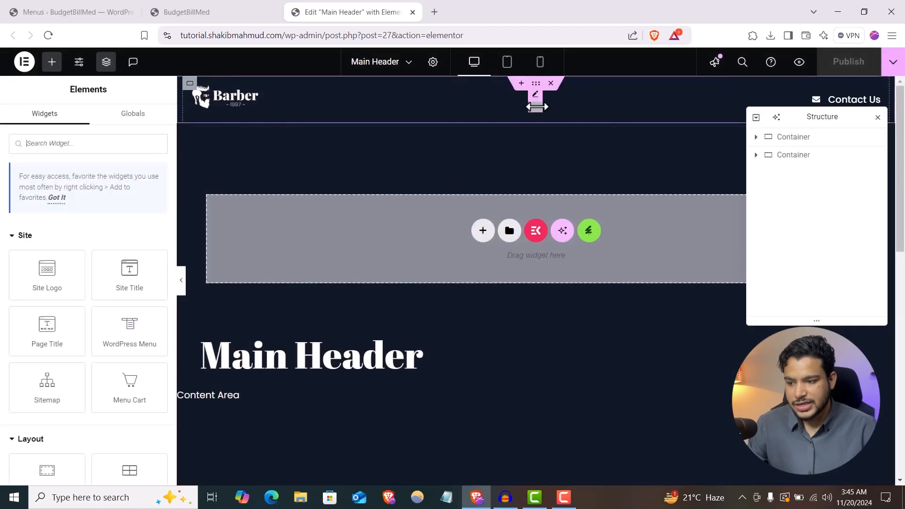
- Publish the header with Main Menu assigned to its ElementsKit Nav Menu widget, and reload the site's front page
left_click(536, 98)
left_click(120, 189)
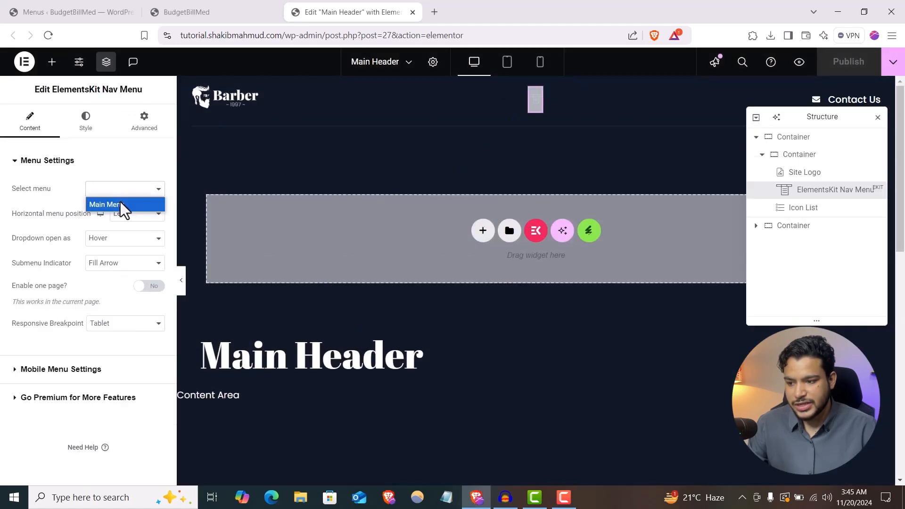
left_click(120, 201)
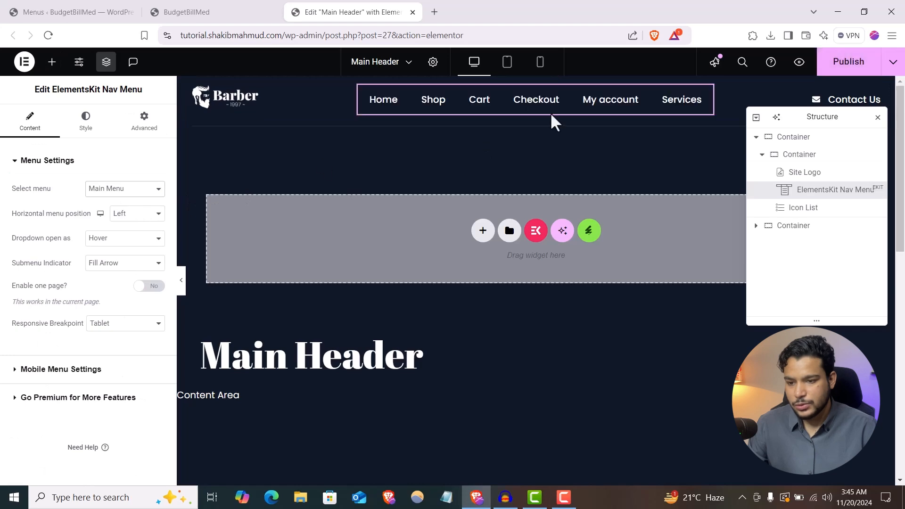
left_click(842, 71)
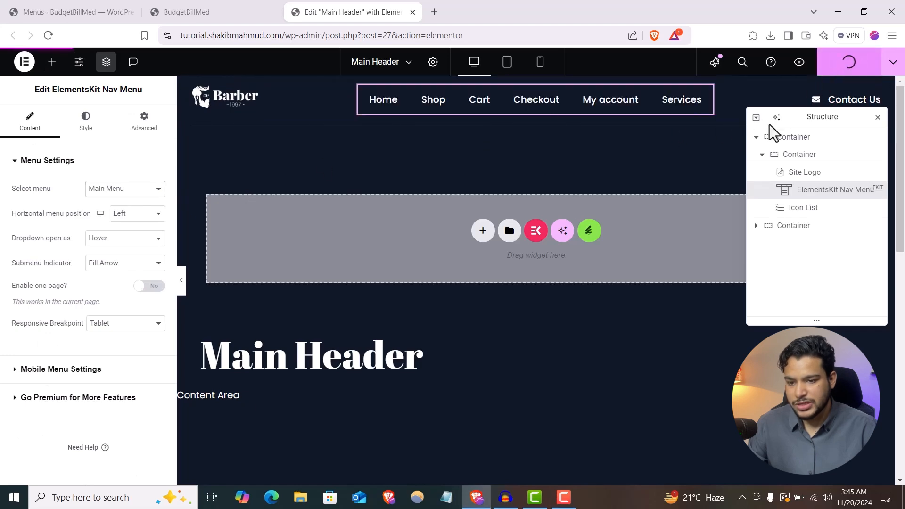
left_click(186, 12)
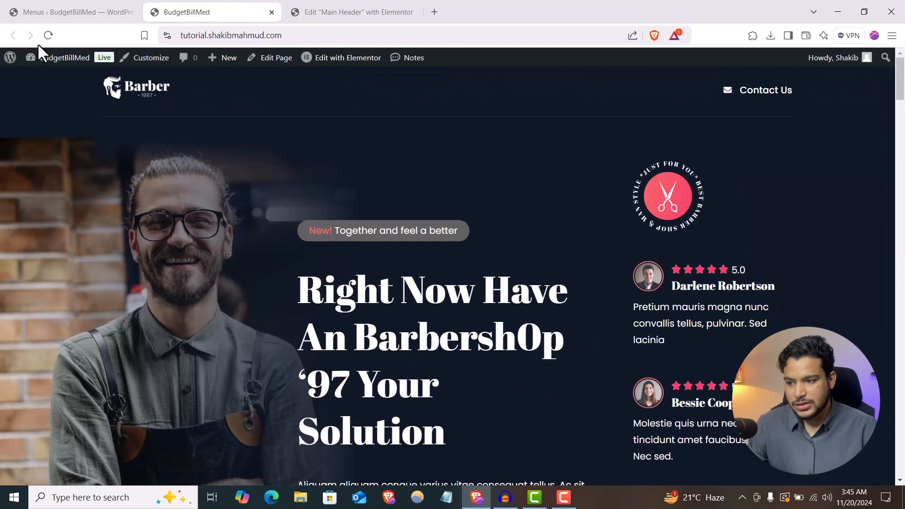
left_click(49, 35)
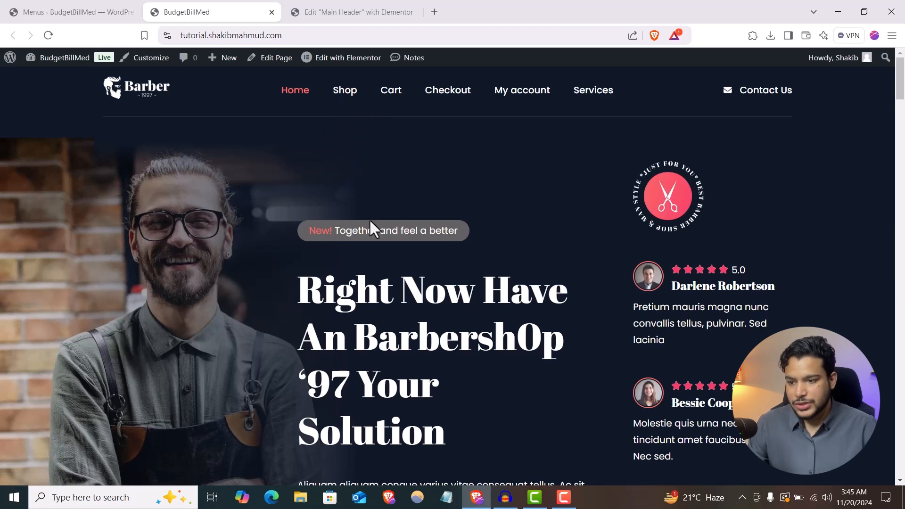
- Go back to the WordPress dashboard and open the plugin upload form for adding a new plugin
left_click(15, 9)
scroll(54, 382, "down", 3)
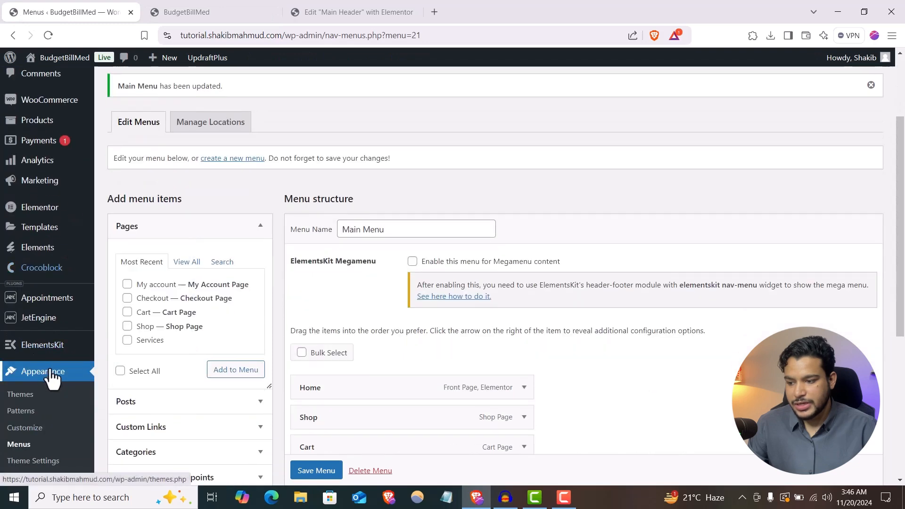
scroll(52, 377, "down", 5)
mouse_move(38, 333)
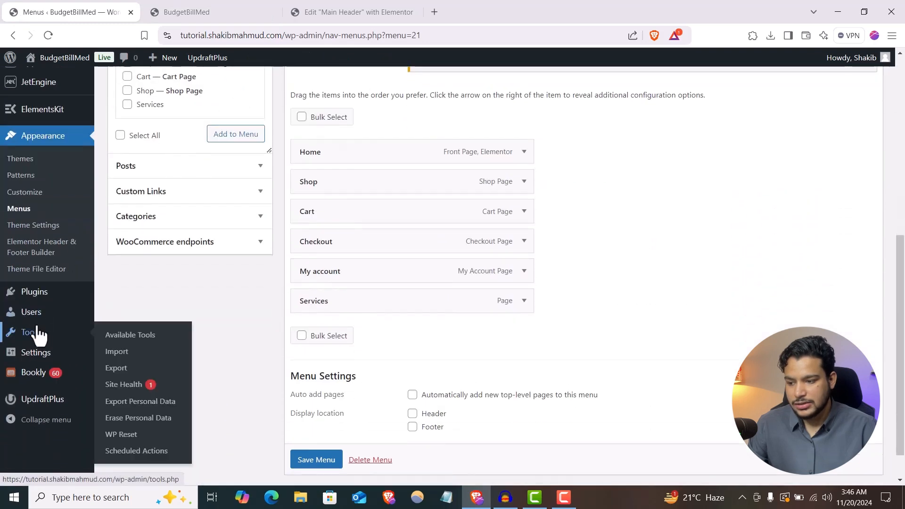
mouse_move(30, 303)
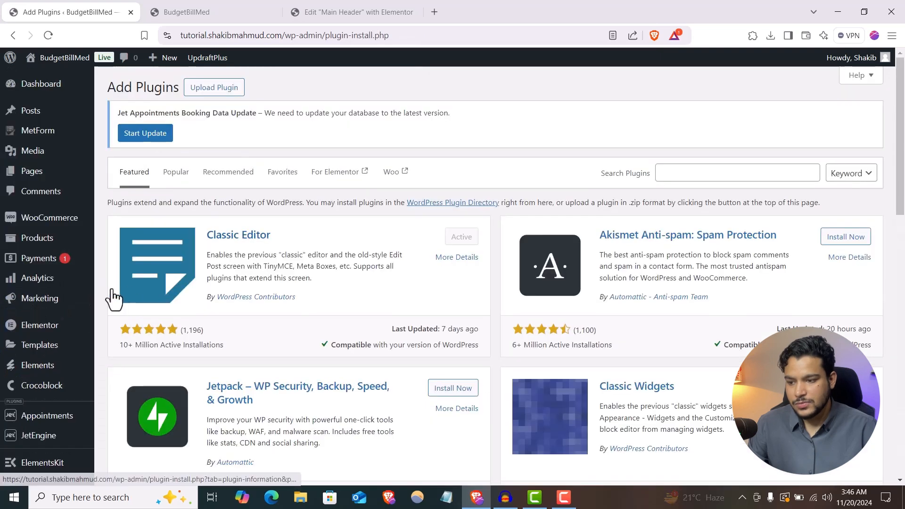
left_click(207, 90)
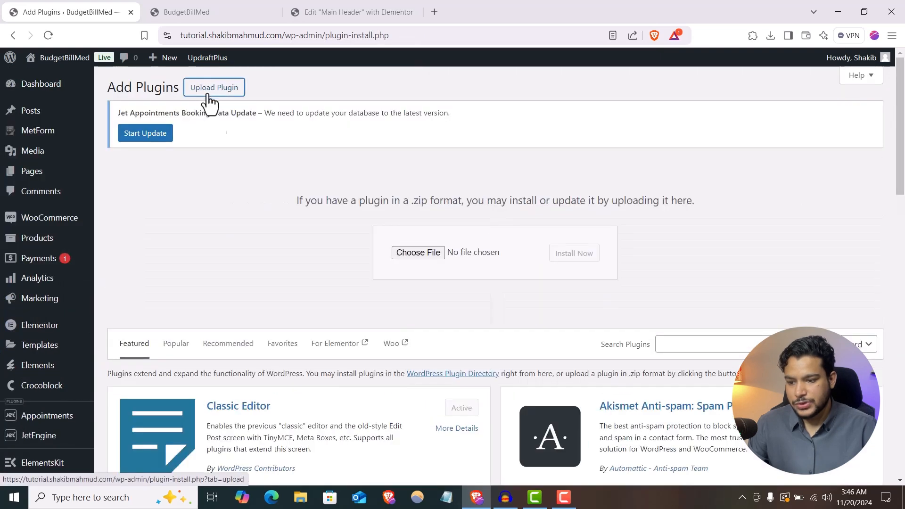
- Upload jet-menu.2.4.4.zip from the Downloads folder, then install and activate the plugin
left_click(398, 252)
left_click(186, 97)
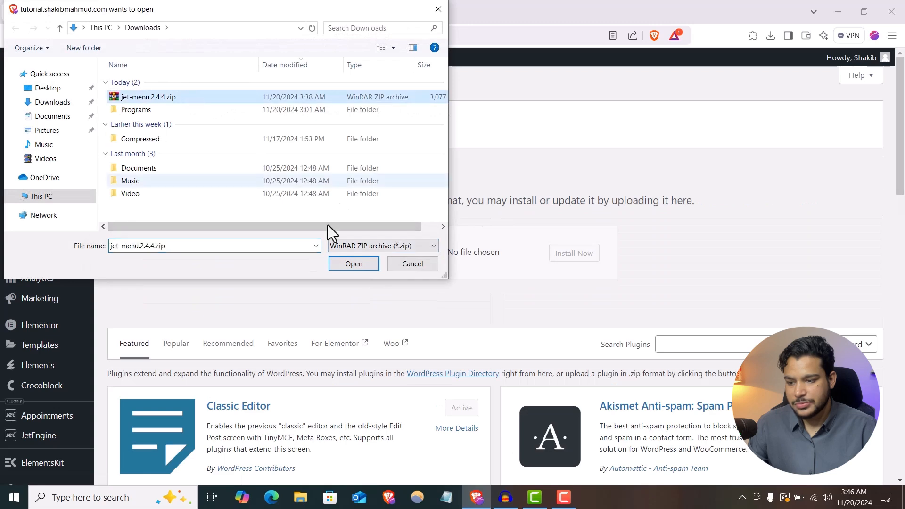
left_click(356, 267)
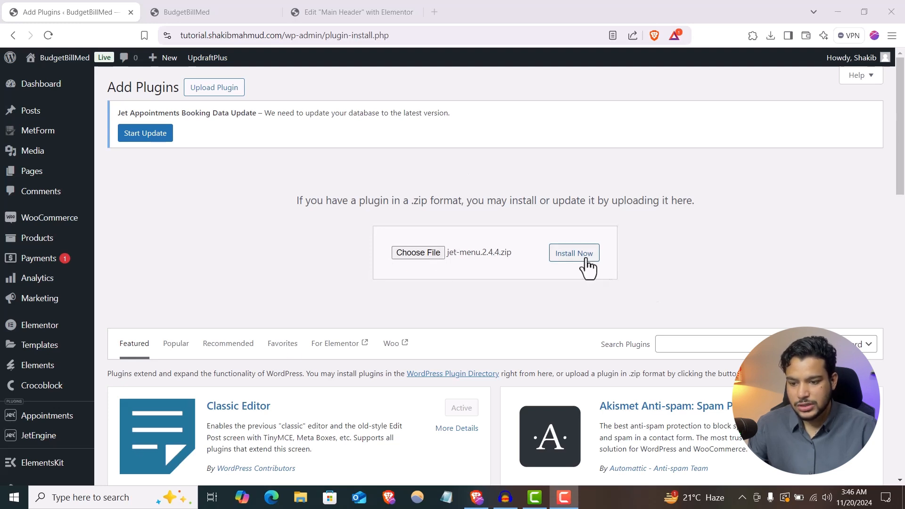
left_click(564, 260)
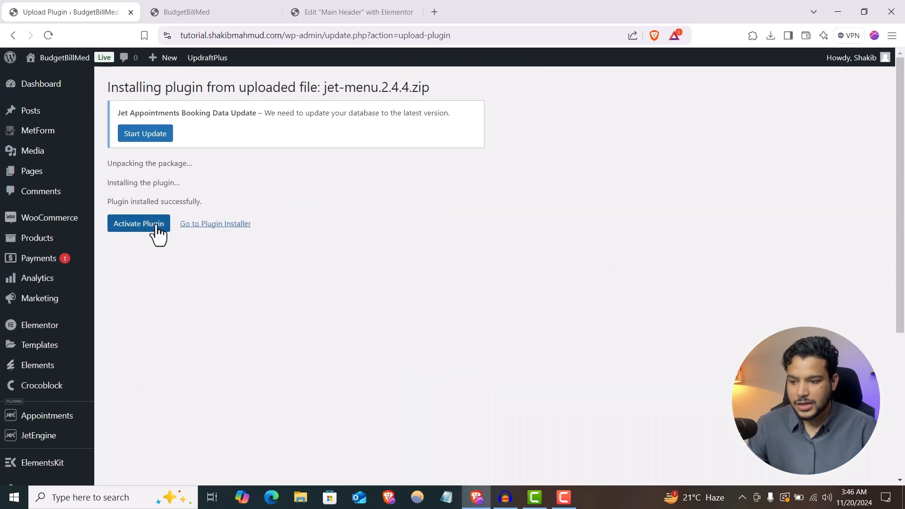
left_click(142, 229)
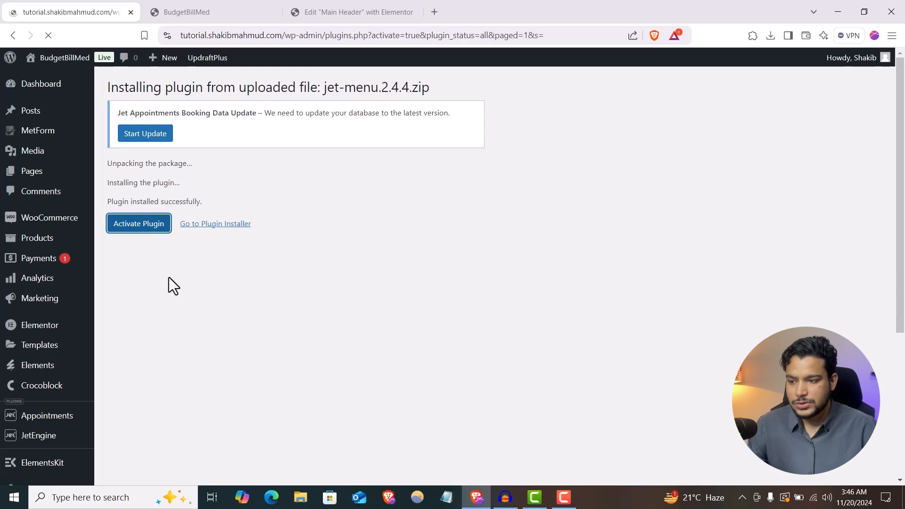
- Reopen the Menus page of the WordPress dashboard with Main Menu loaded
scroll(142, 247, "down", 3)
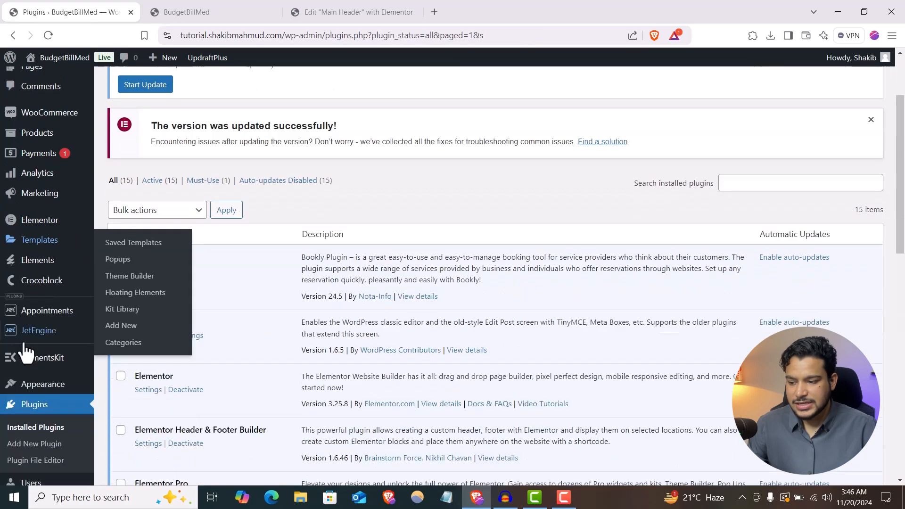
mouse_move(43, 372)
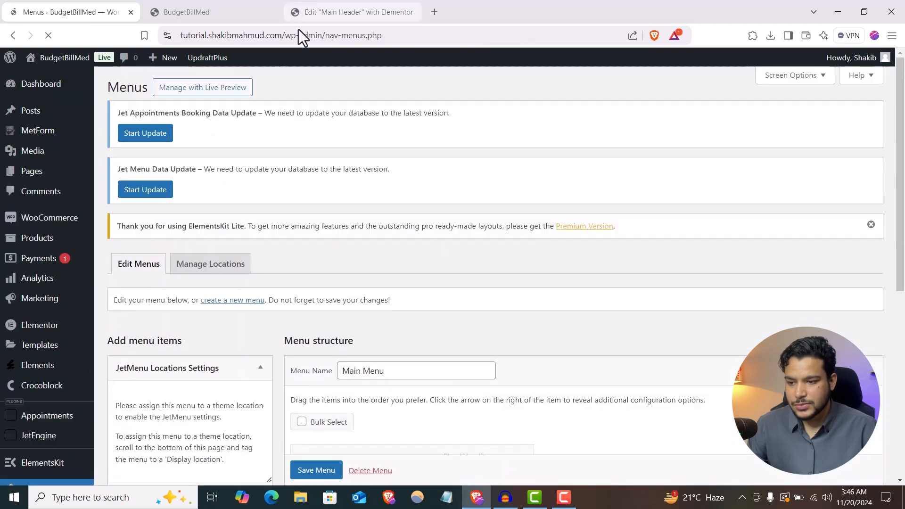
- Close the header editor tab and open the JetMenu settings of the Shop item in Main Menu
left_click(412, 12)
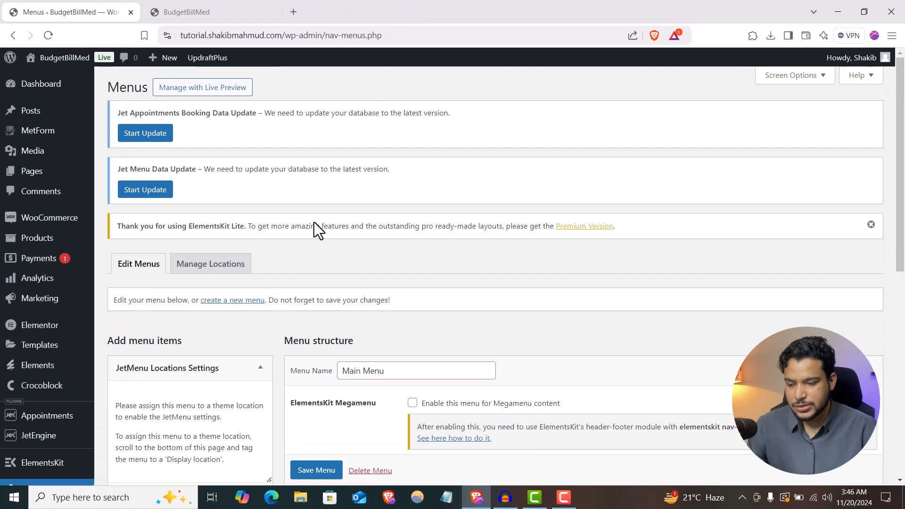
scroll(313, 222, "down", 5)
mouse_move(309, 326)
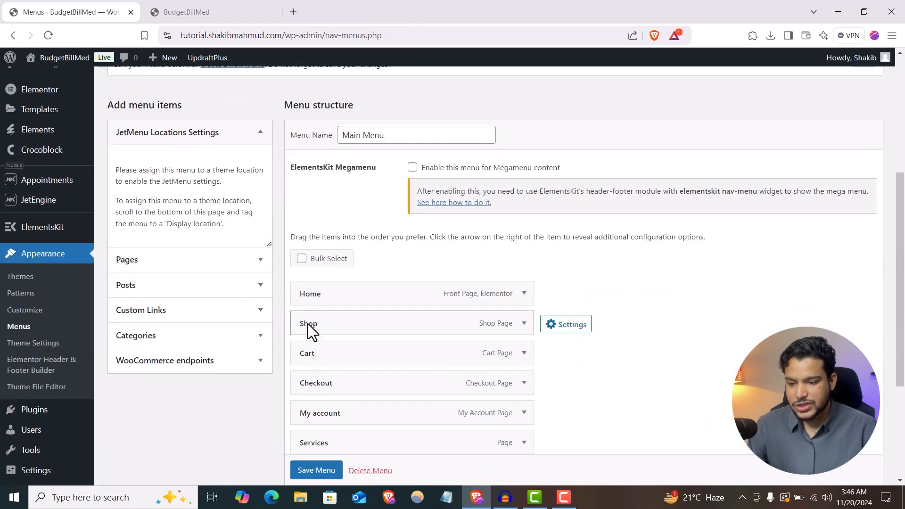
left_click(569, 326)
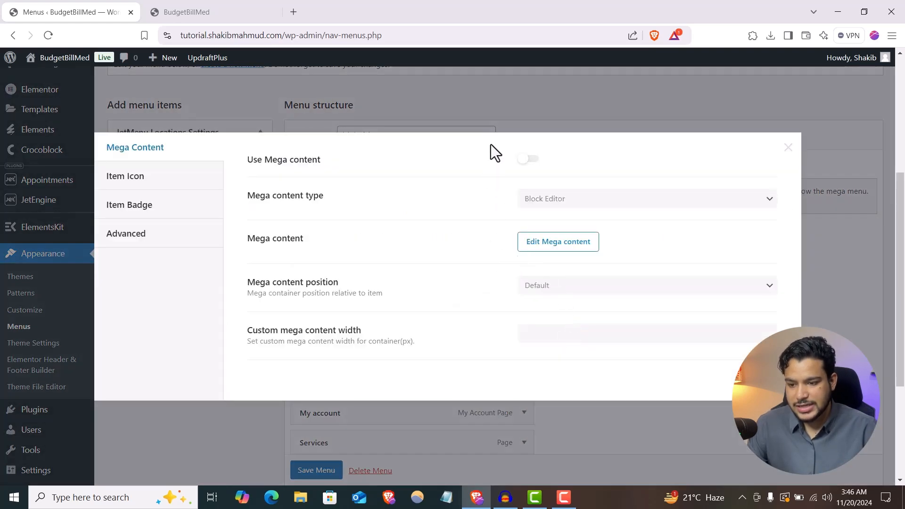
- Enable mega content for the Shop menu item and set its mega content type to Elementor
key("F9")
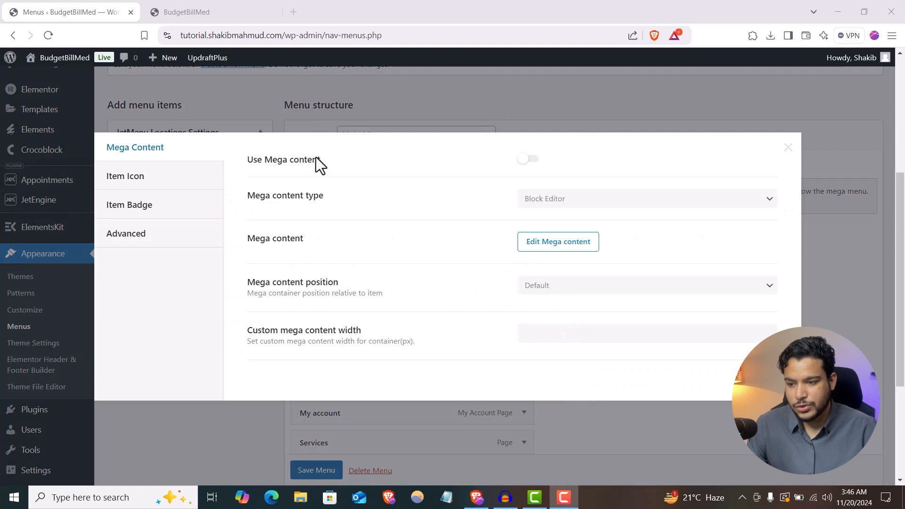
left_click(522, 159)
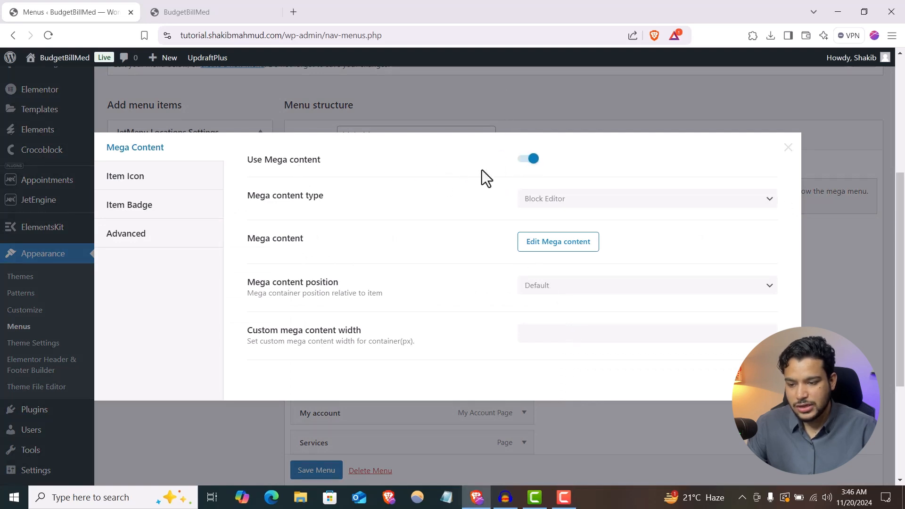
left_click(563, 200)
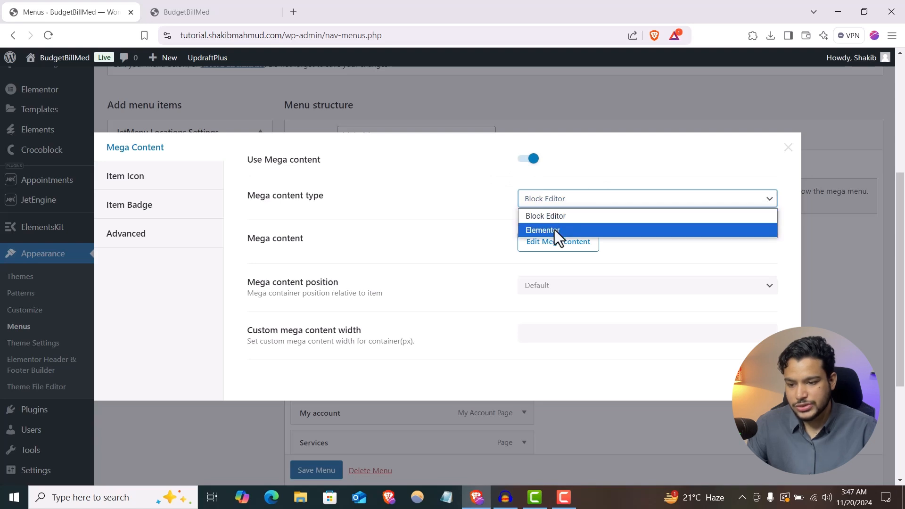
left_click(555, 230)
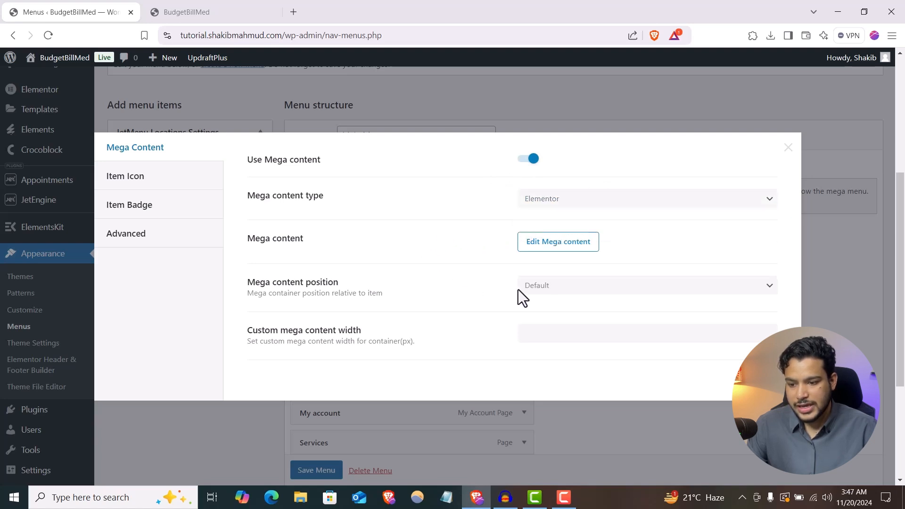
left_click(542, 287)
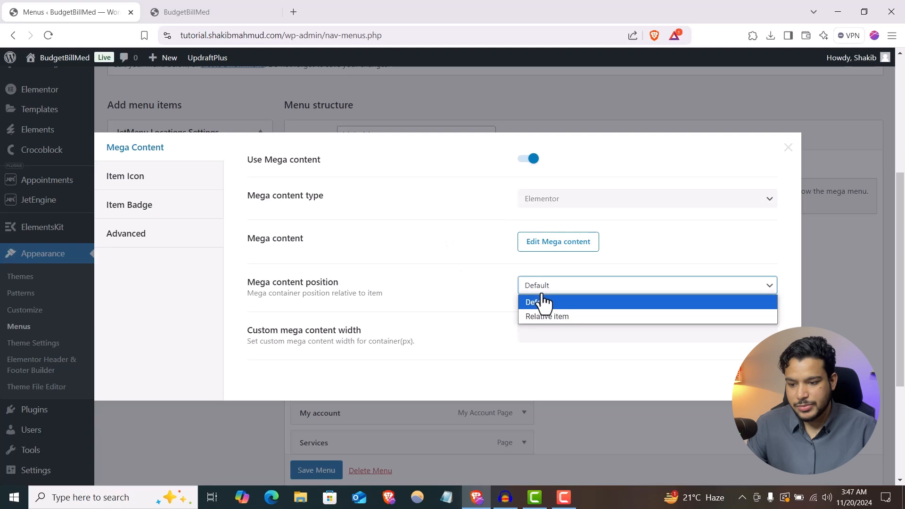
left_click(459, 302)
left_click(457, 293)
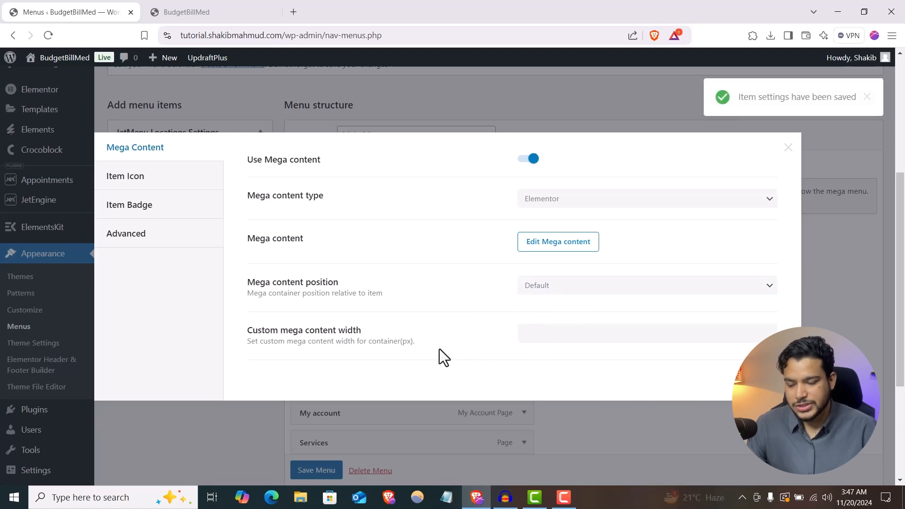
- Open the Shop item's mega content for editing and add a four-column Flexbox container
left_click(561, 245)
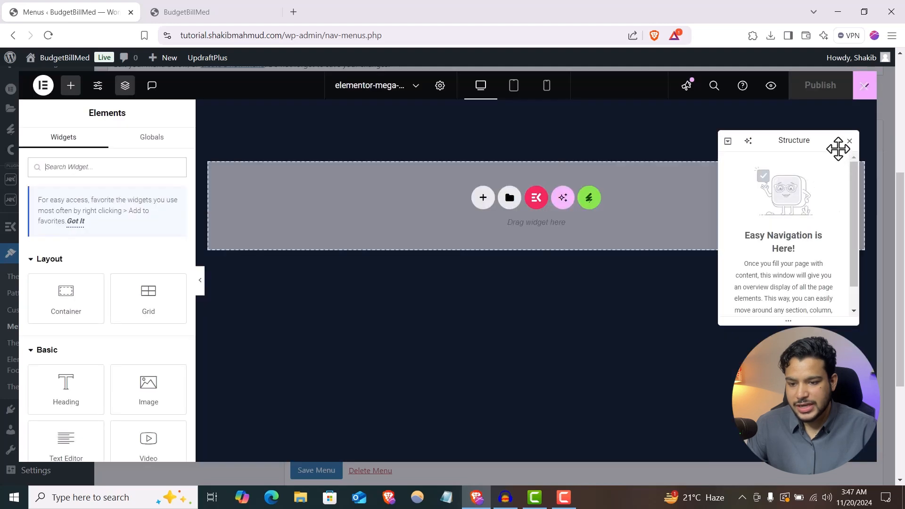
left_click(849, 141)
left_click(484, 199)
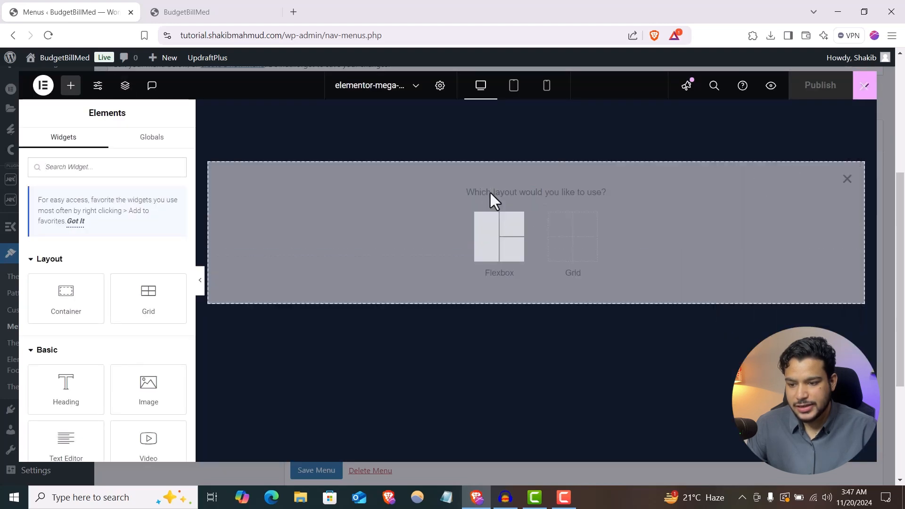
left_click(486, 243)
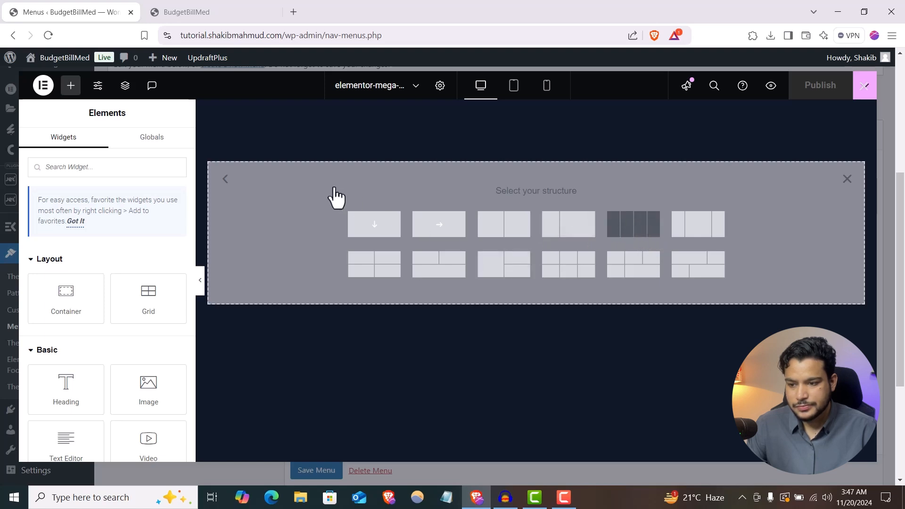
- Delete the second of the four columns and set the first column's width to 33%
right_click(378, 126)
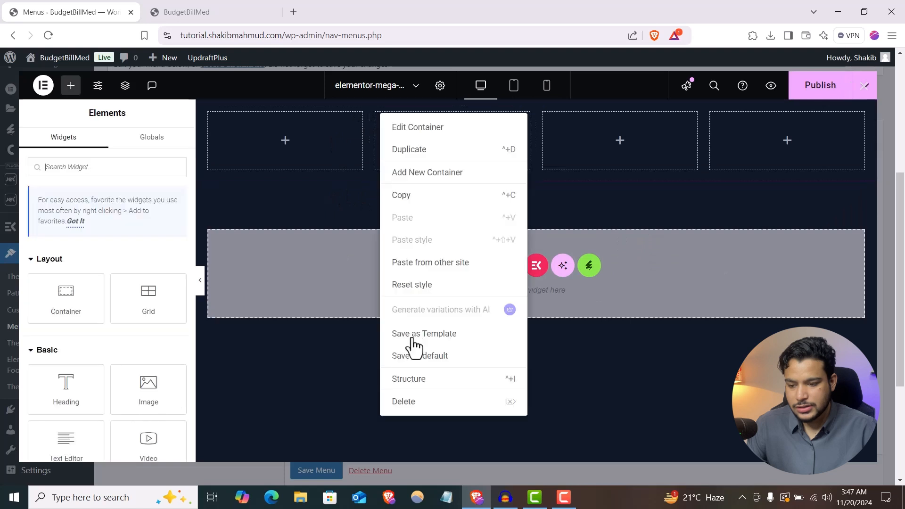
left_click(415, 401)
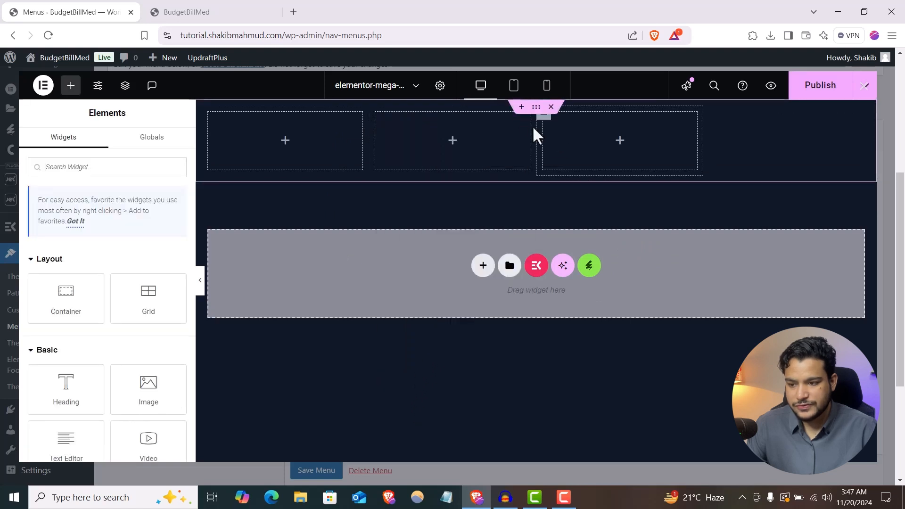
left_click(208, 114)
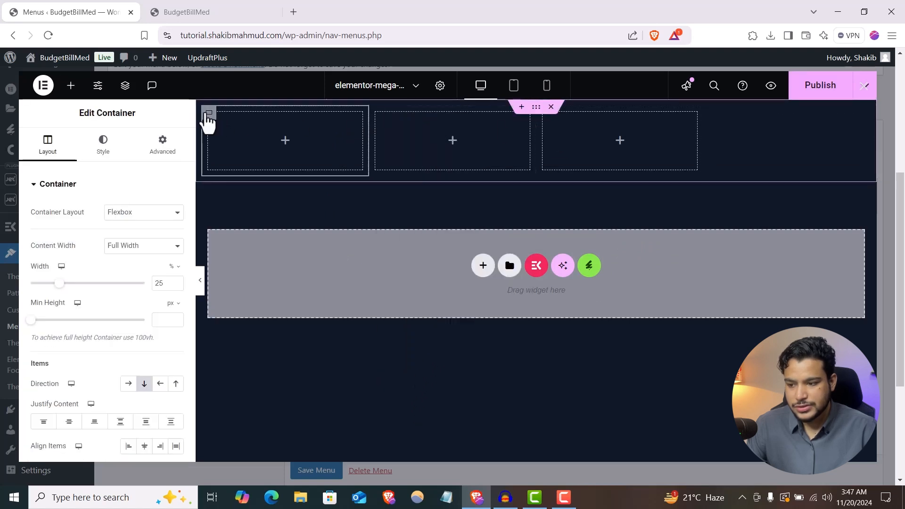
left_click(176, 281)
left_click(177, 281)
left_click(177, 281)
left_click(176, 281)
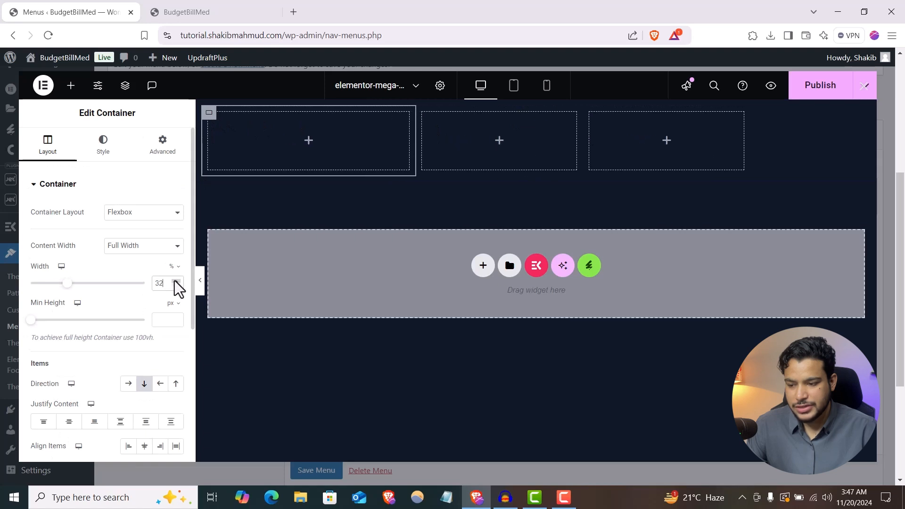
left_click(176, 281)
- Set the middle column's width to 33%
left_click(430, 113)
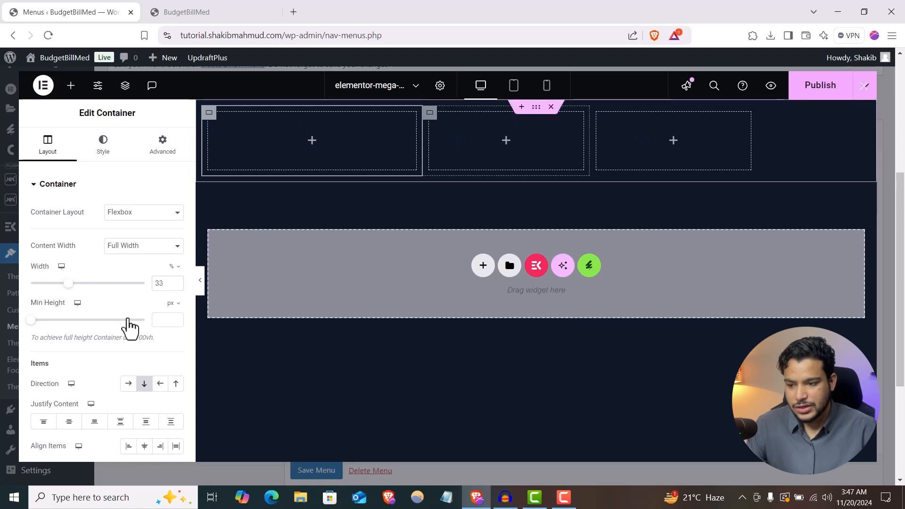
left_click(180, 283)
left_click(179, 283)
left_click(179, 283)
left_click(179, 283)
left_click(180, 283)
left_click(180, 283)
left_click(180, 283)
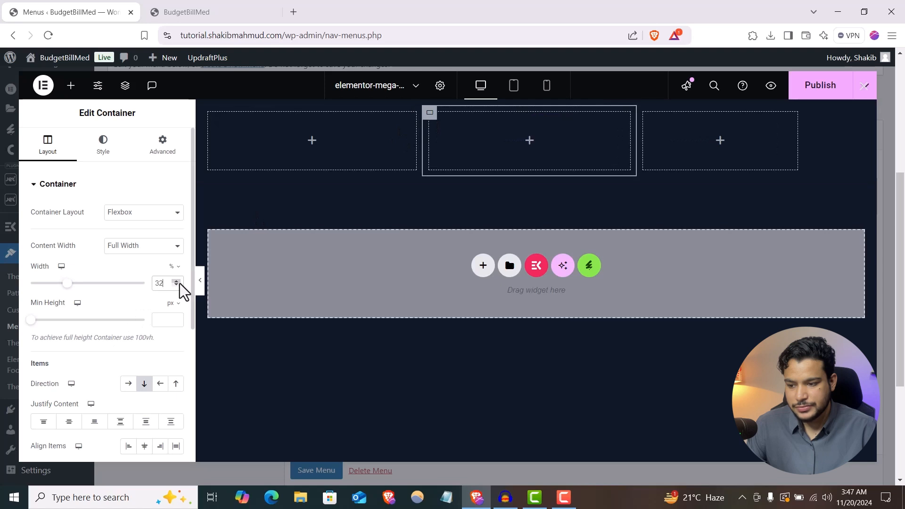
left_click(179, 283)
- Set the third column's width to 33%
left_click(650, 113)
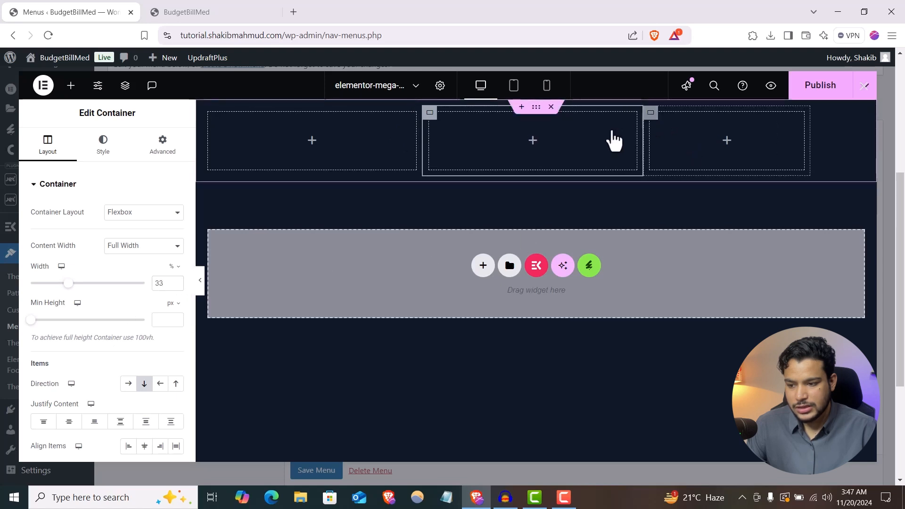
left_click(176, 281)
left_click(177, 281)
left_click(176, 282)
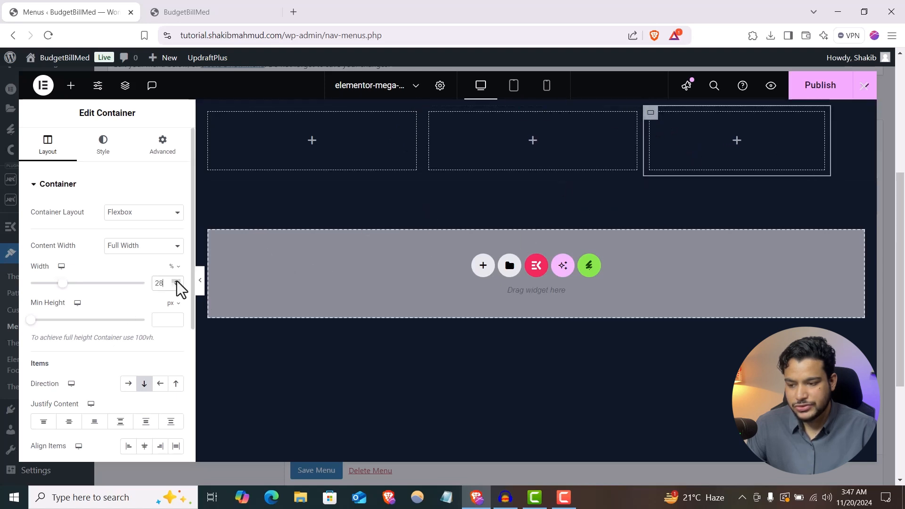
left_click(177, 281)
left_click(177, 281)
left_click(177, 282)
left_click(177, 281)
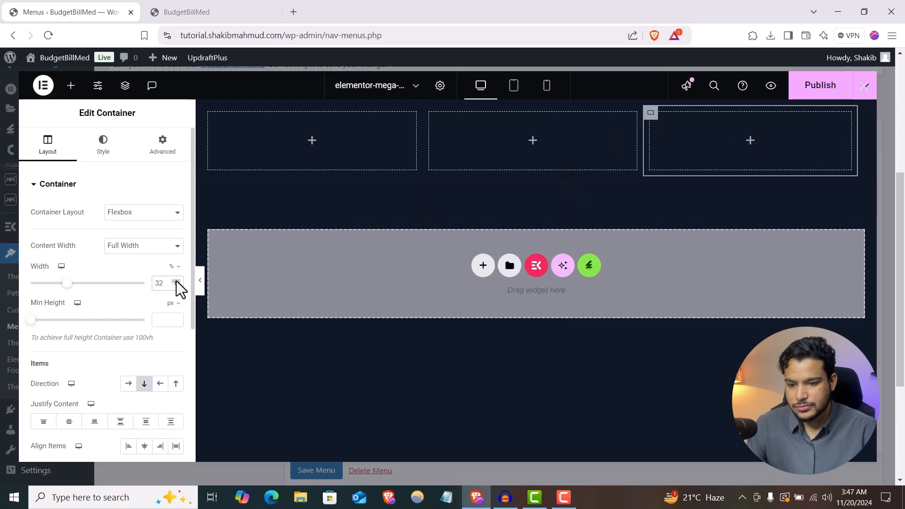
left_click(177, 281)
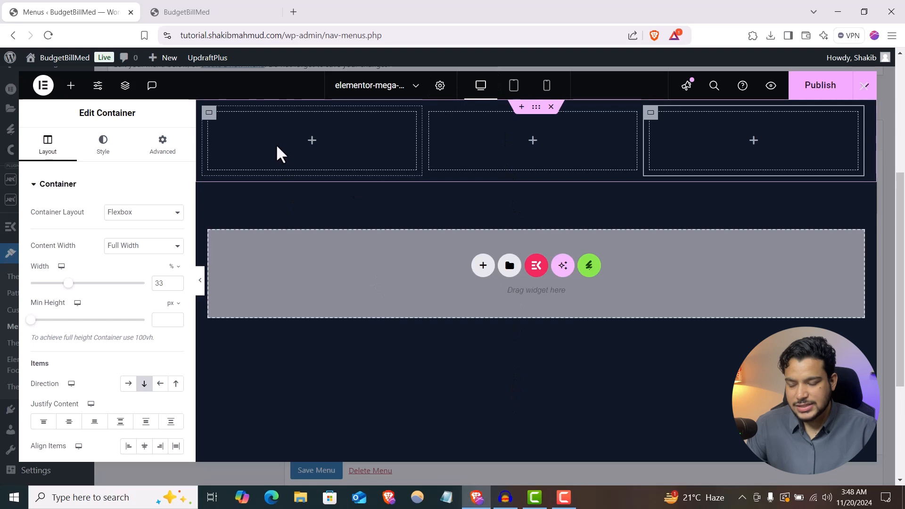
- Find the Image widget and place it in the first column of the mega content
left_click(71, 86)
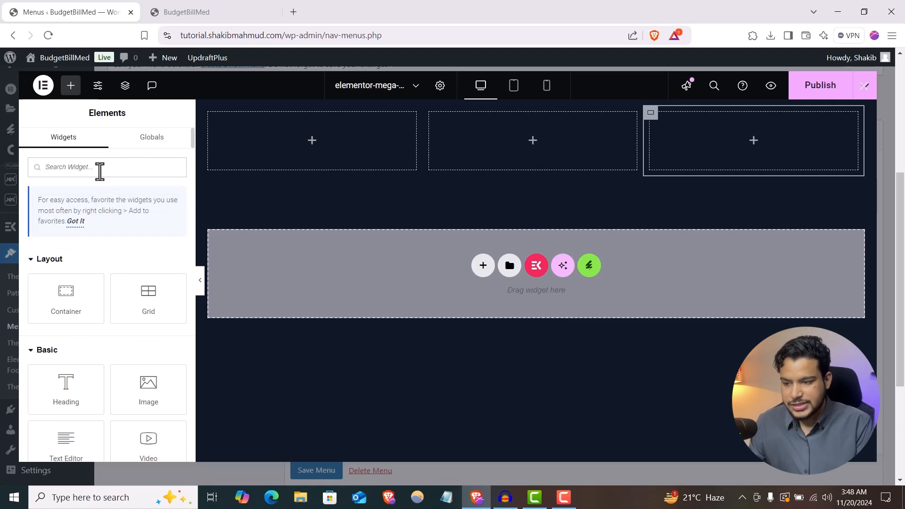
type("image")
left_click_drag(66, 269, 315, 135)
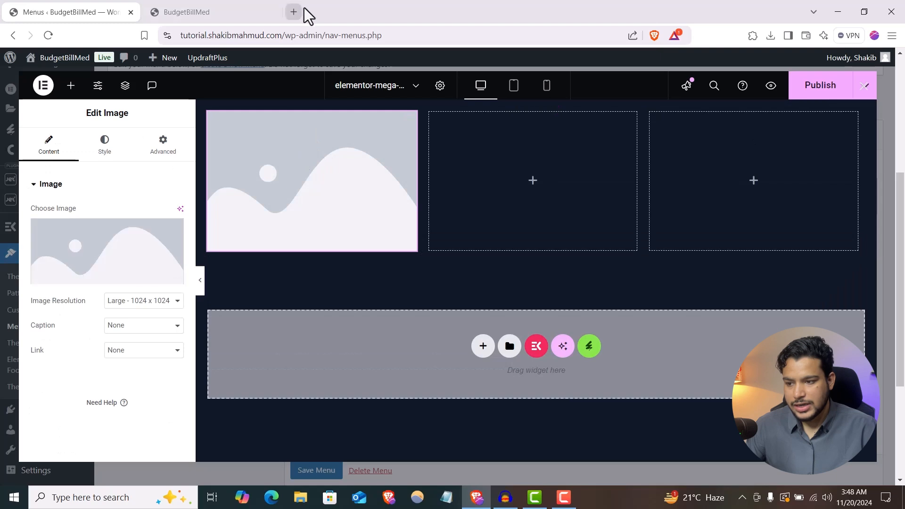
- Open the Pexels site in a new browser tab and search its photos for Tshirt
left_click(301, 8)
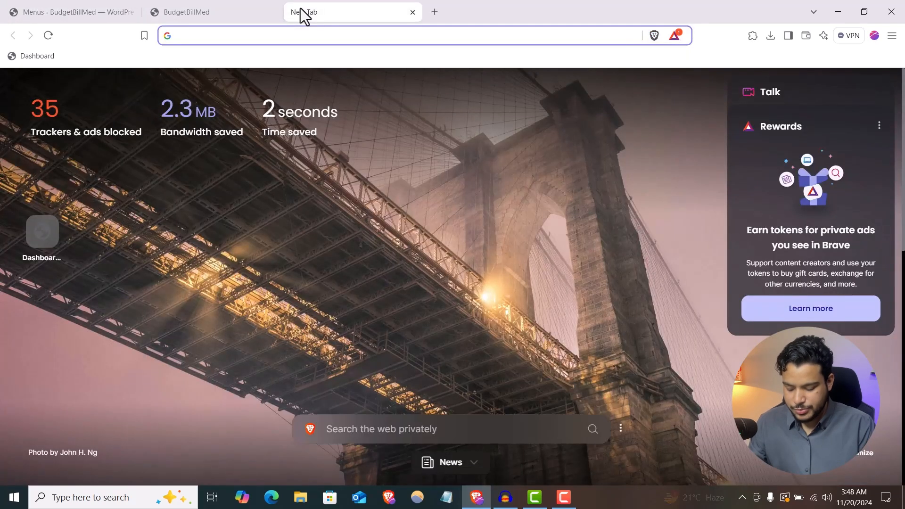
type("pexels")
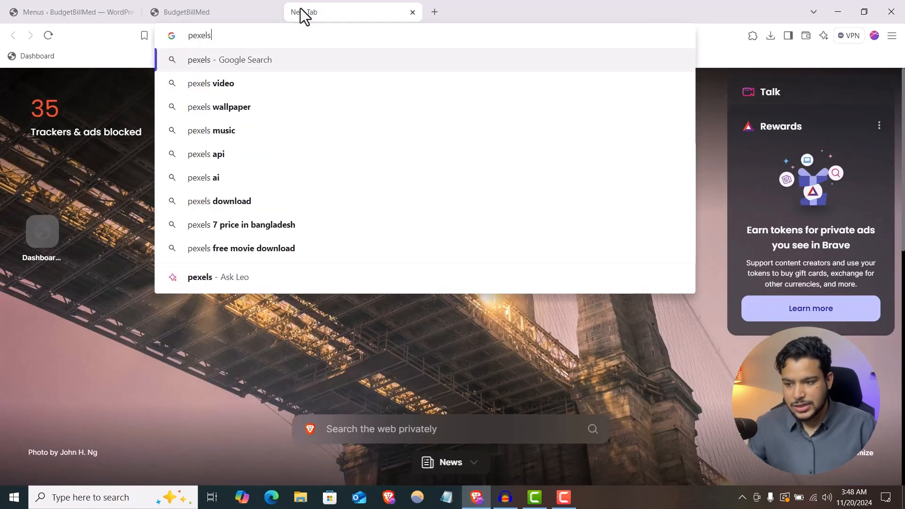
key("Return")
left_click(118, 187)
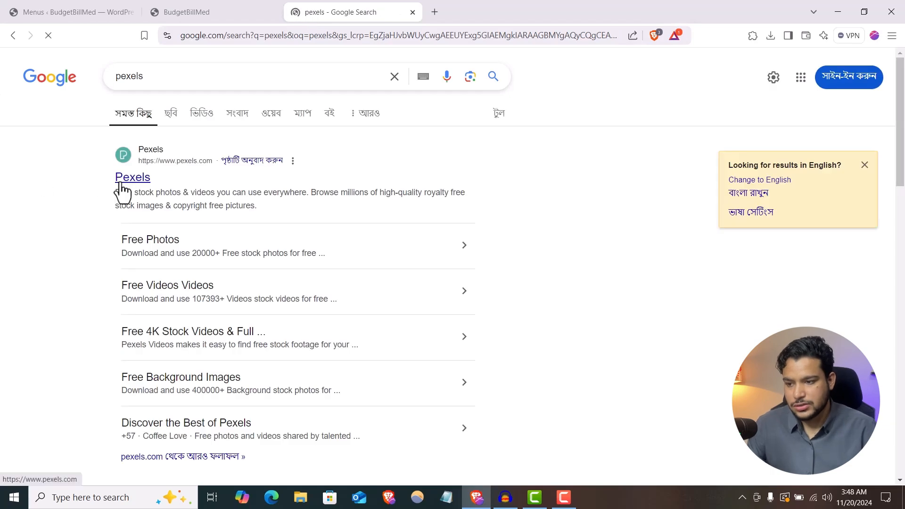
scroll(363, 256, "down", 1)
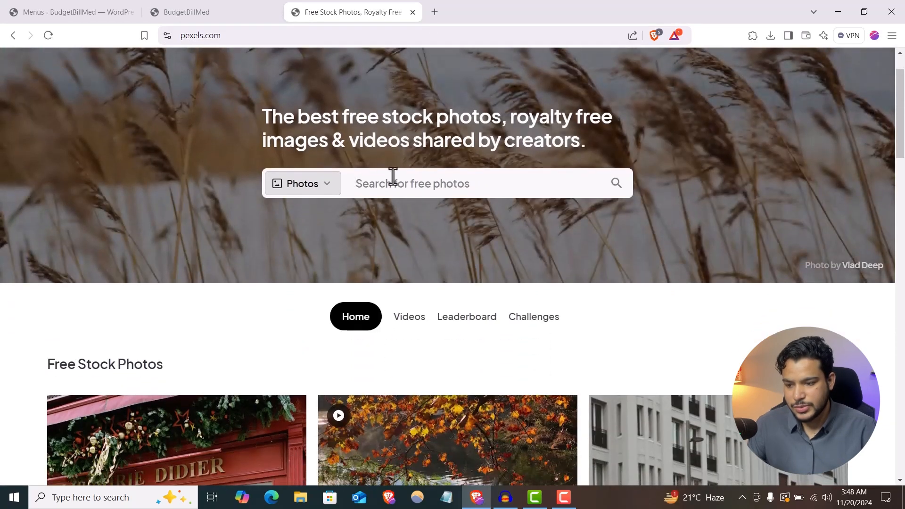
left_click(392, 182)
type("Tshiry")
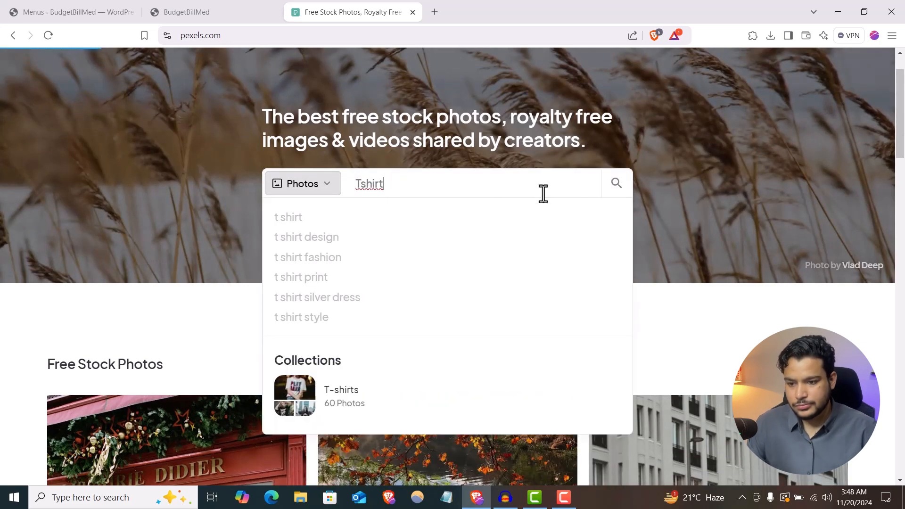
left_click(617, 183)
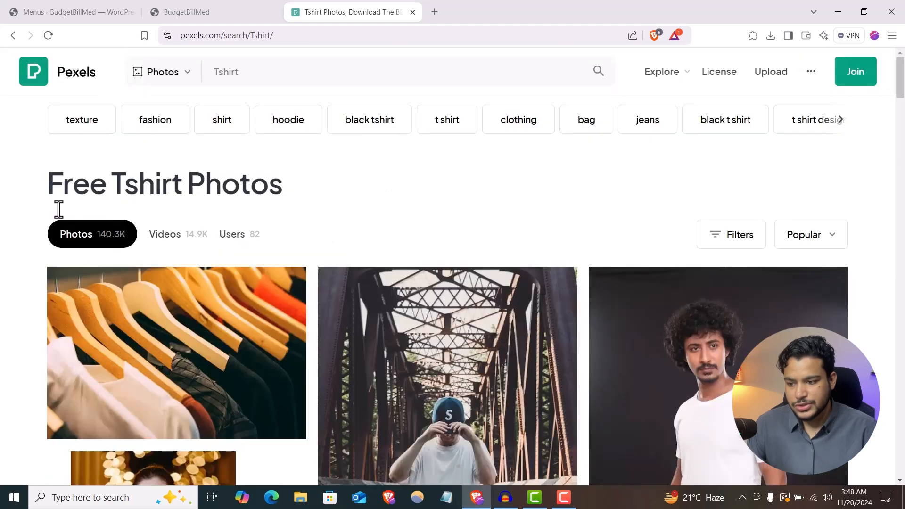
- Download the photo of a black shirt hanging on the wall and return to the website's front page
scroll(4, 256, "down", 5)
scroll(4, 257, "down", 10)
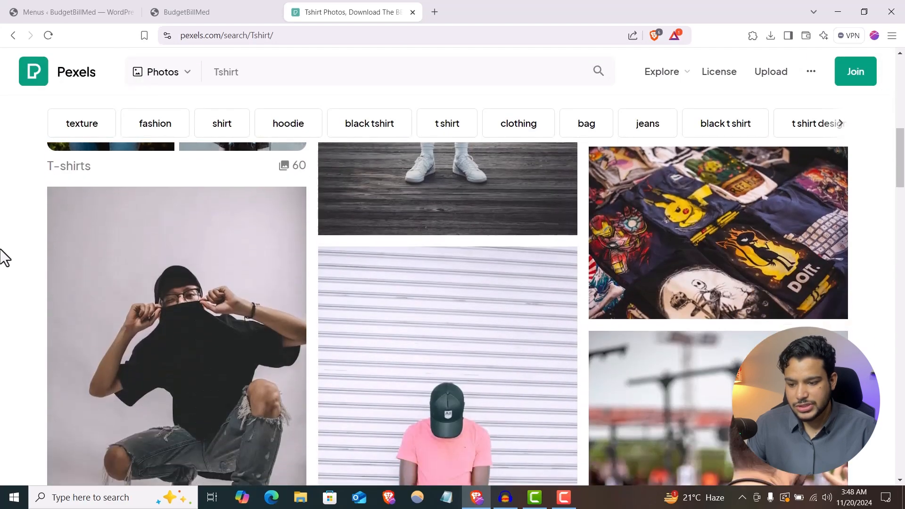
scroll(4, 257, "down", 4)
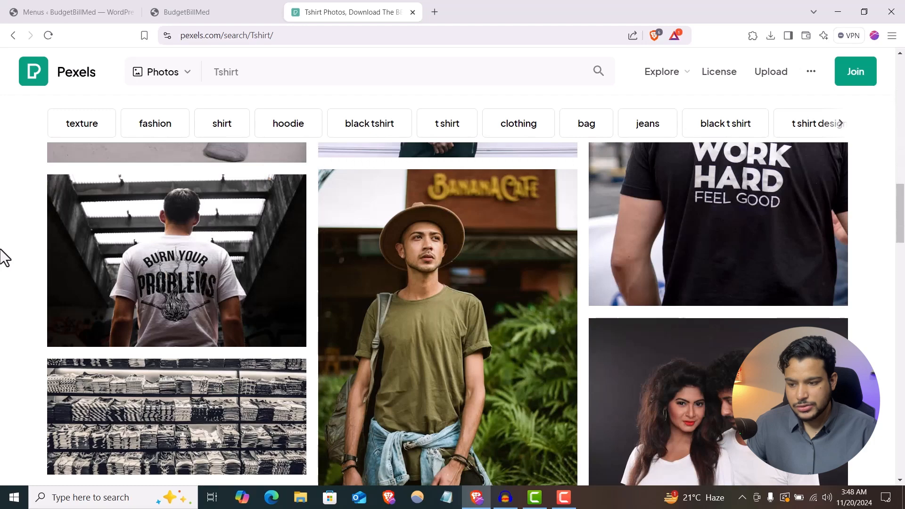
scroll(4, 256, "down", 6)
left_click(125, 261)
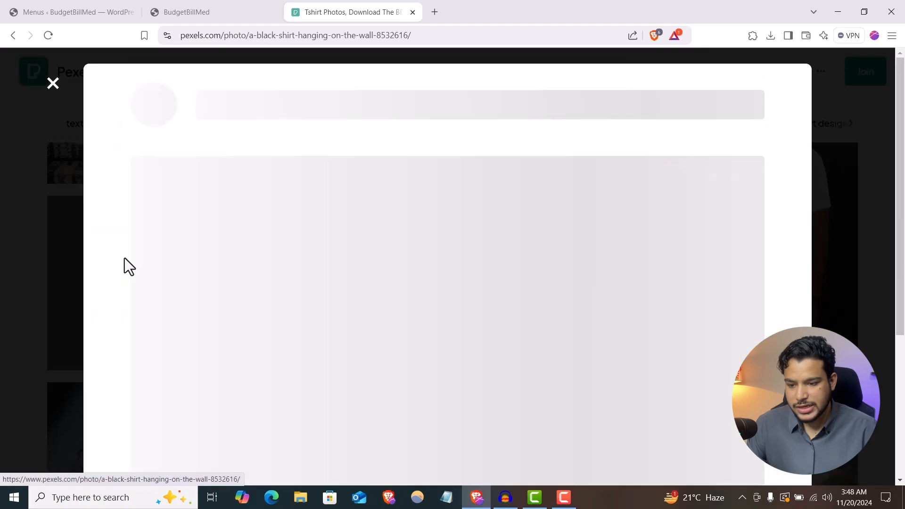
left_click(705, 96)
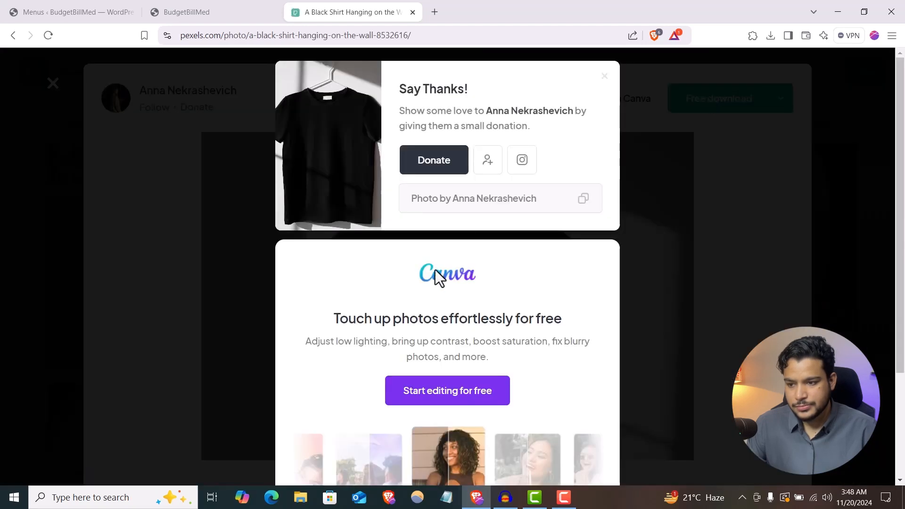
left_click(362, 263)
left_click(259, 11)
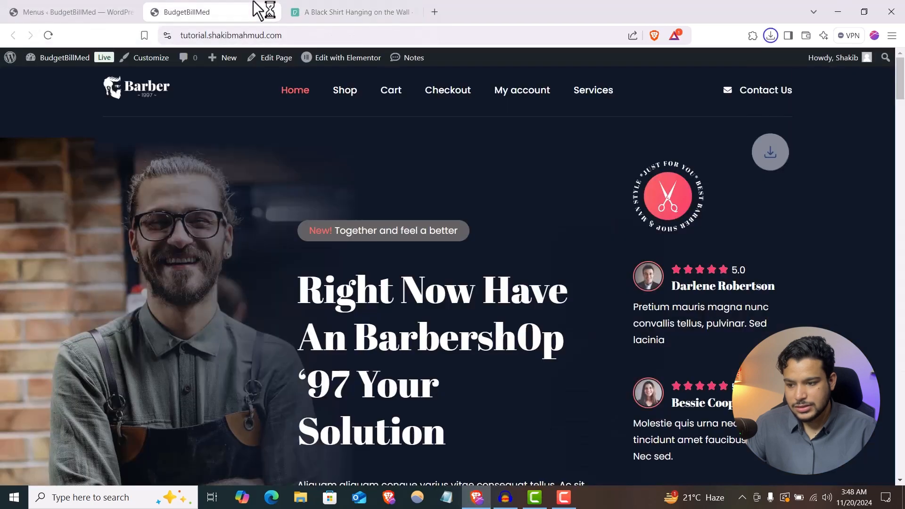
- Return to the mega content editor, upload the downloaded black shirt photo and insert it into the first column's Image widget
left_click(57, 11)
left_click(111, 259)
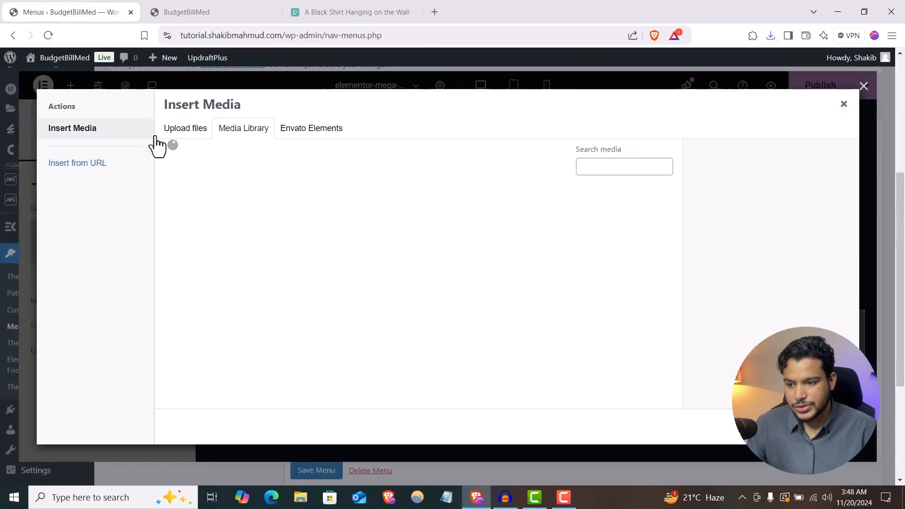
left_click(186, 131)
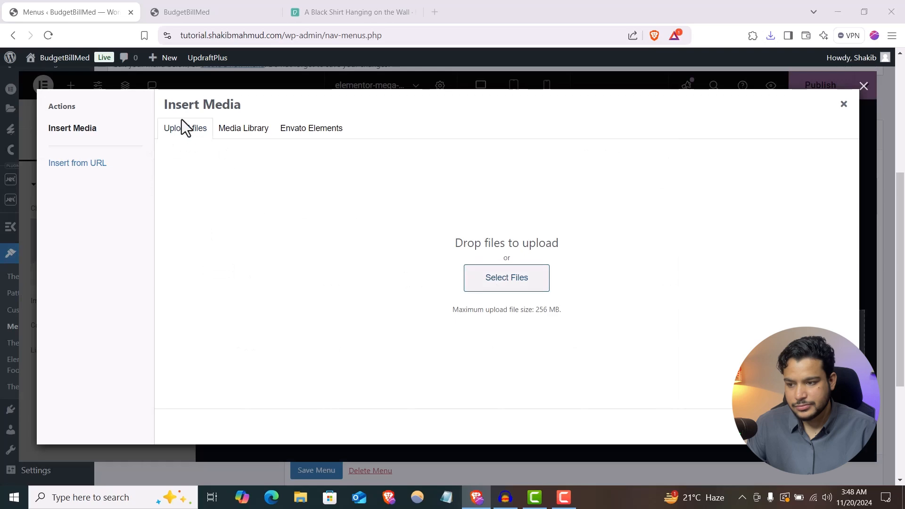
left_click(118, 98)
left_click(363, 264)
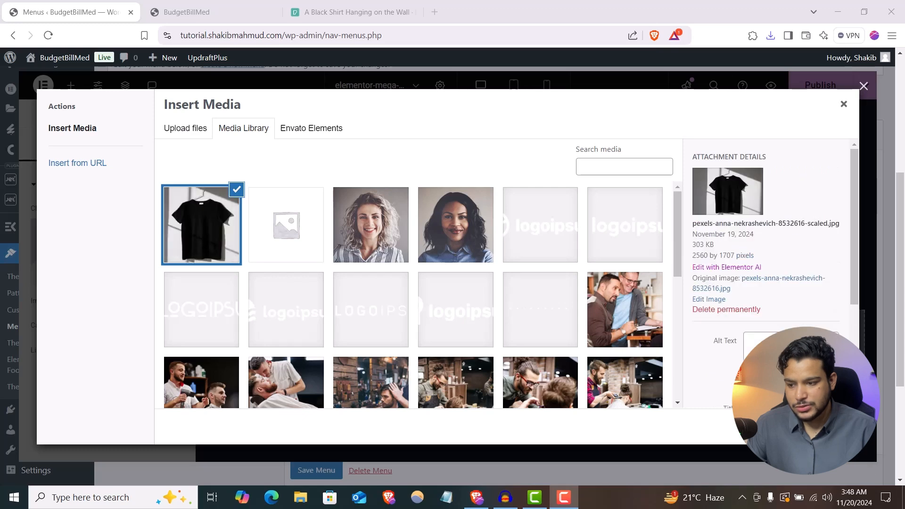
left_click(832, 426)
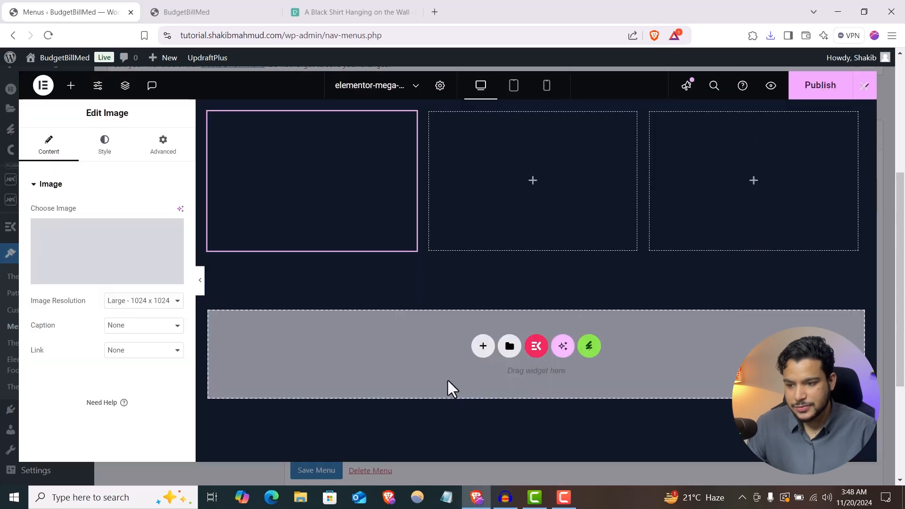
- Set the shirt image's width to 60% and align it to the left of its column
left_click(106, 152)
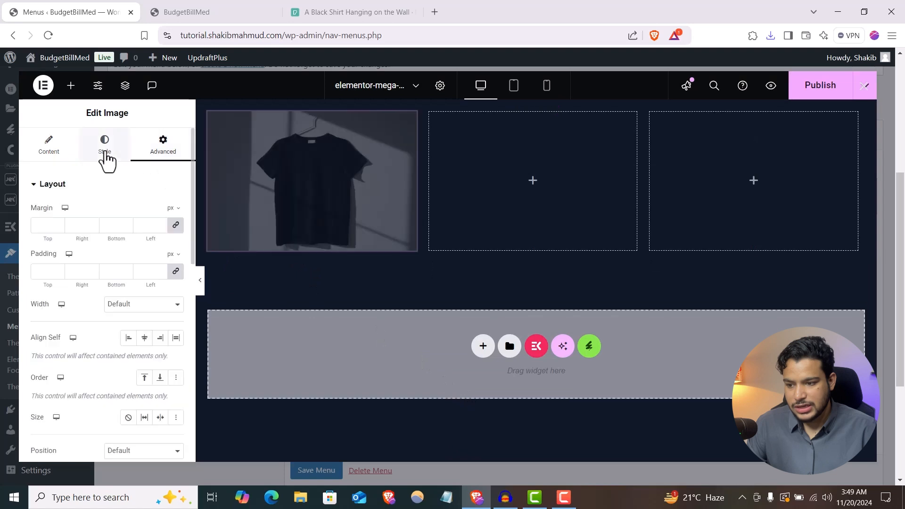
left_click_drag(31, 250, 89, 267)
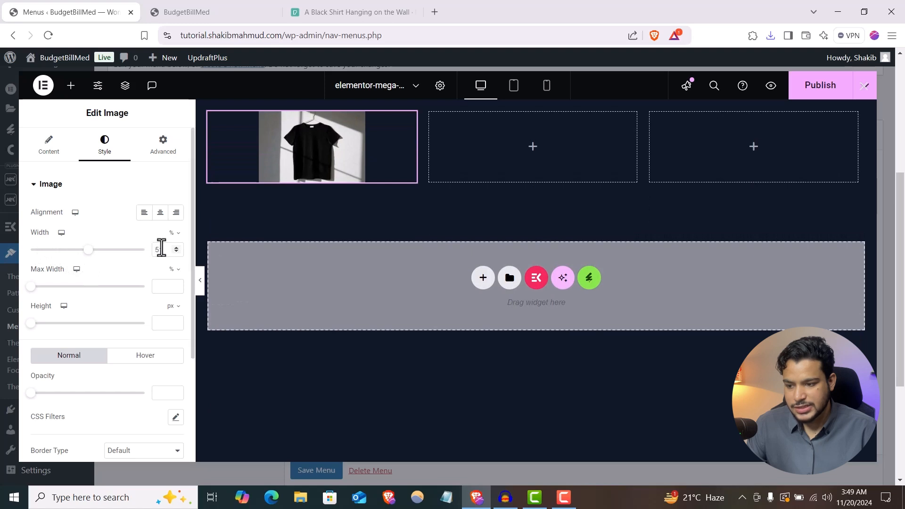
left_click(175, 248)
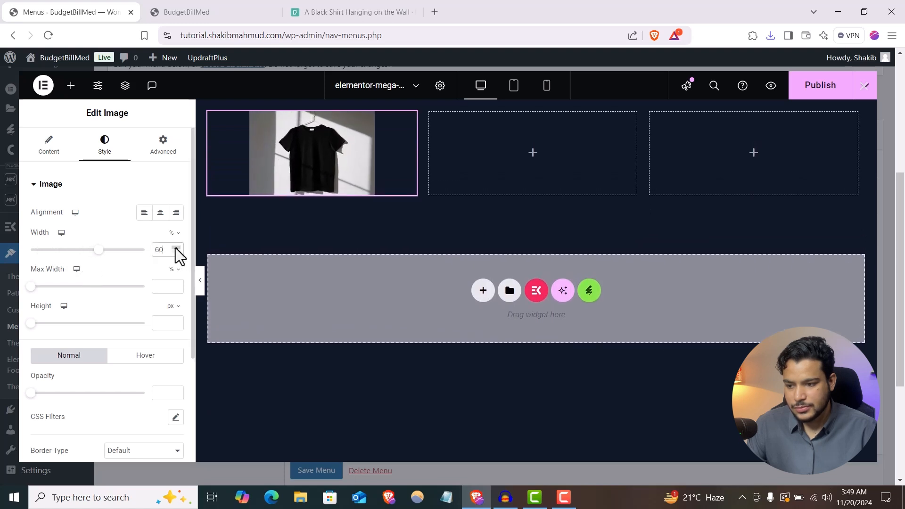
left_click(145, 213)
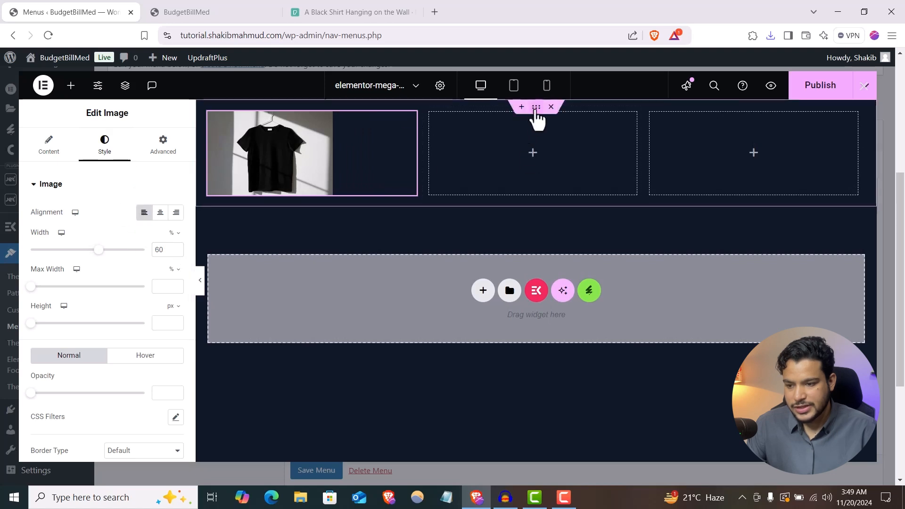
- Give the parent container that holds the three columns a classic white background, #FFFFFF
left_click(536, 108)
left_click(101, 146)
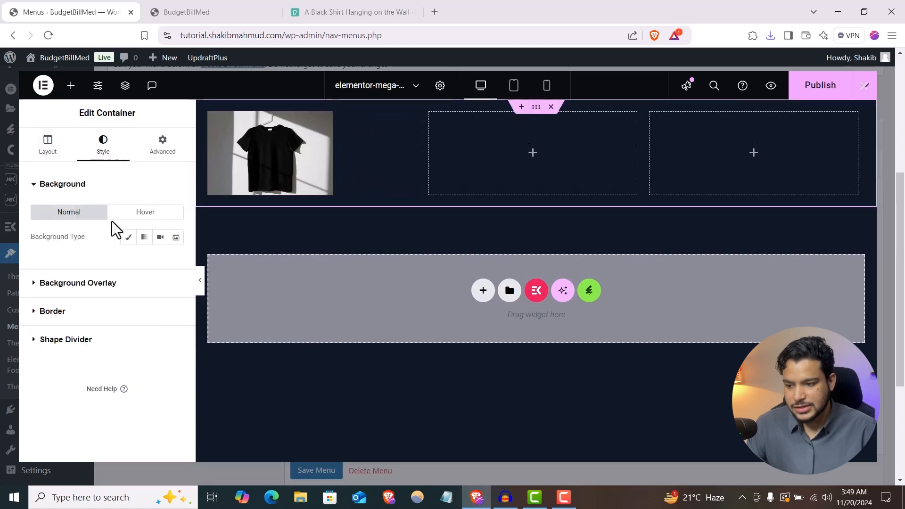
left_click(175, 262)
left_click_drag(137, 333, 85, 303)
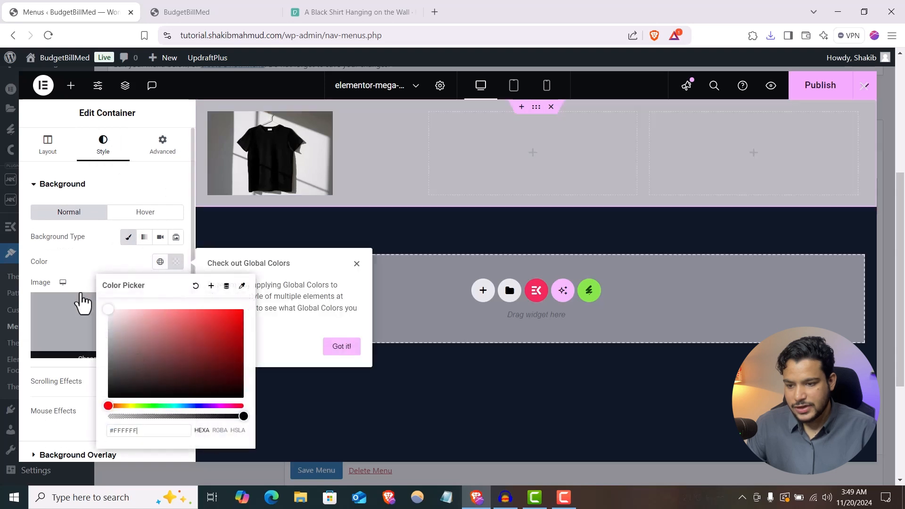
left_click(75, 249)
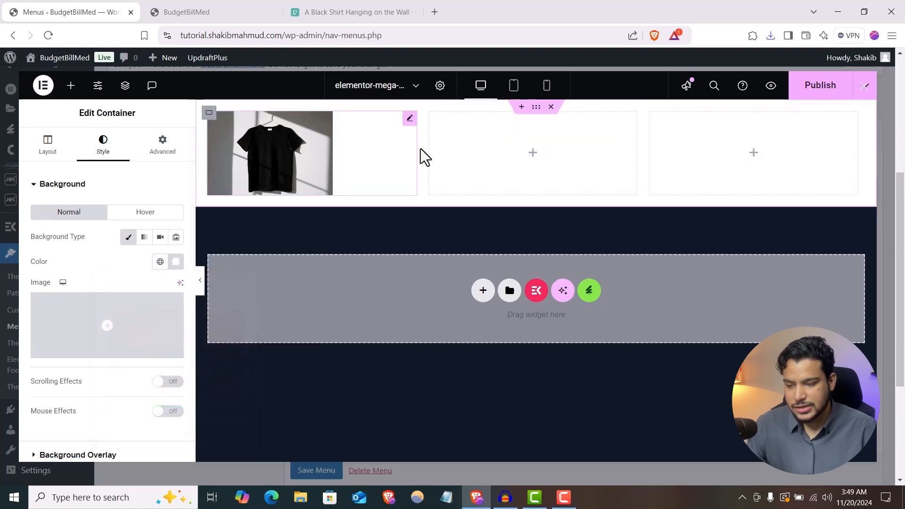
- Find the Icon List widget and place it below the shirt image in the first column
left_click(71, 85)
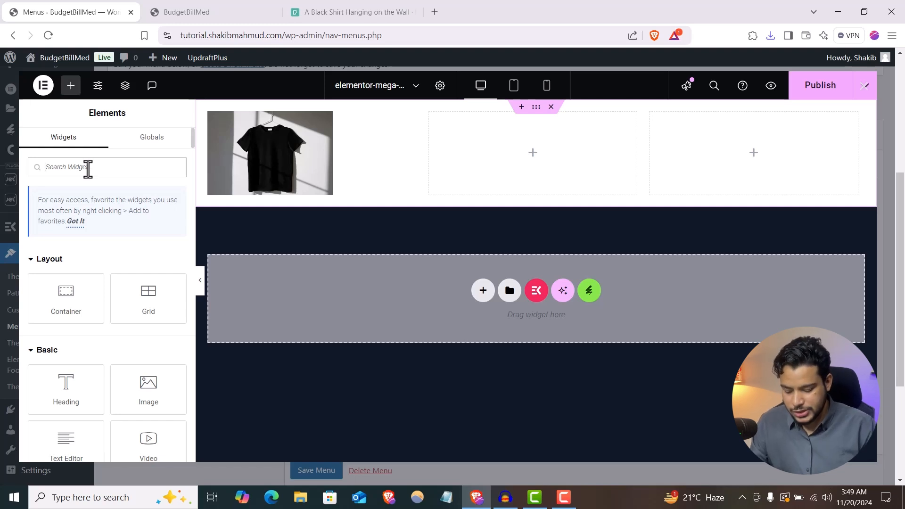
type("List")
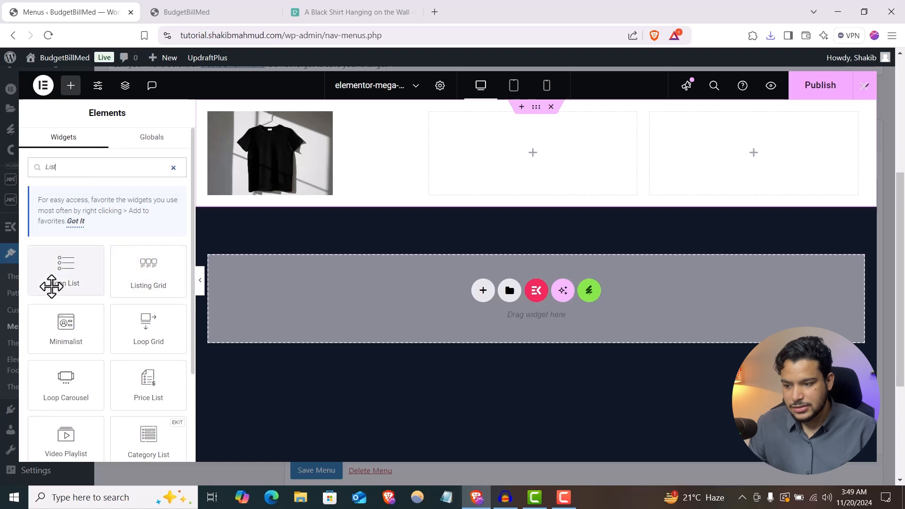
scroll(110, 328, "down", 1)
scroll(110, 329, "up", 1)
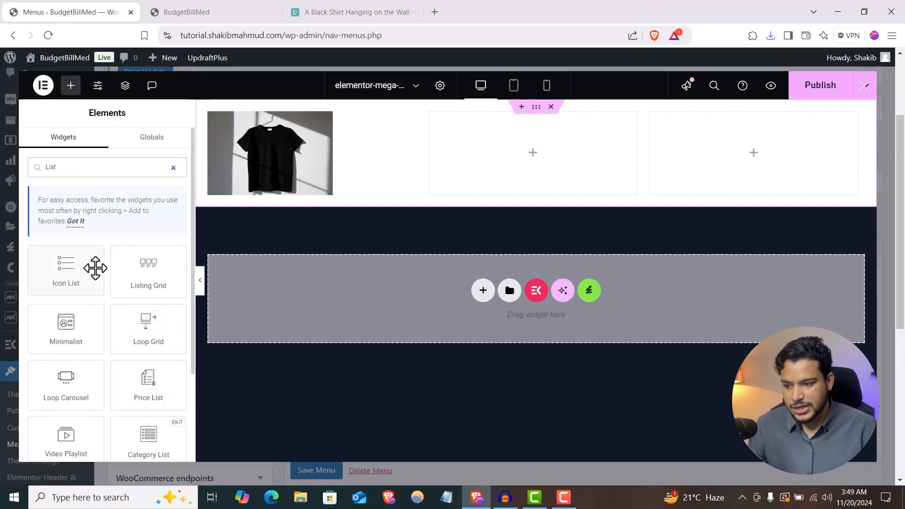
left_click_drag(94, 268, 264, 198)
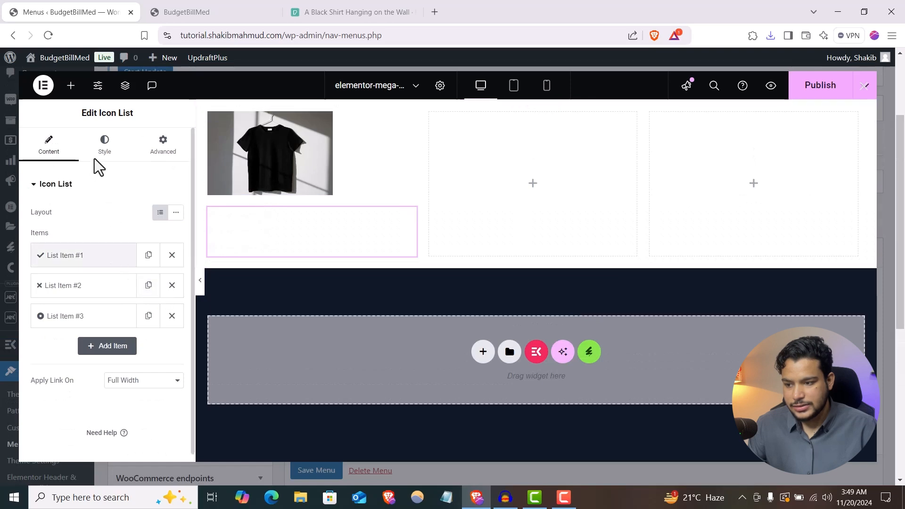
- Set the icon list's text color to black
left_click(103, 144)
left_click(47, 353)
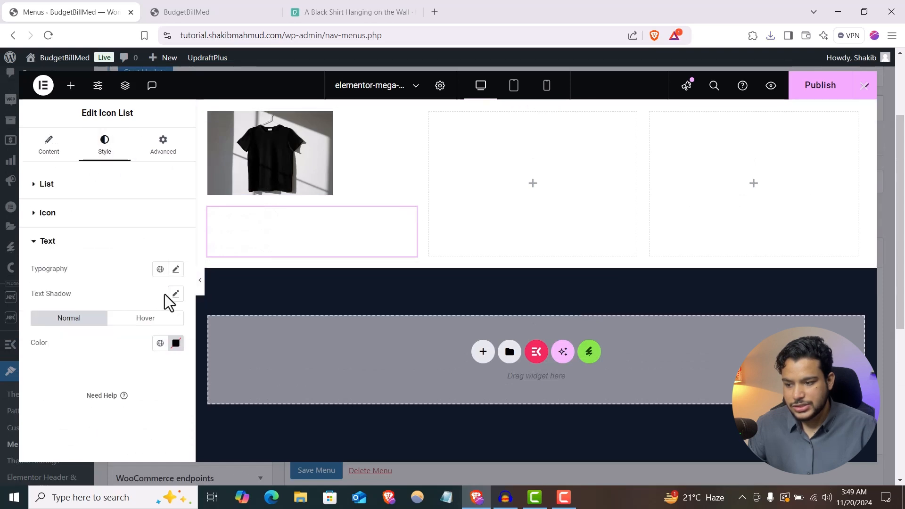
left_click(176, 344)
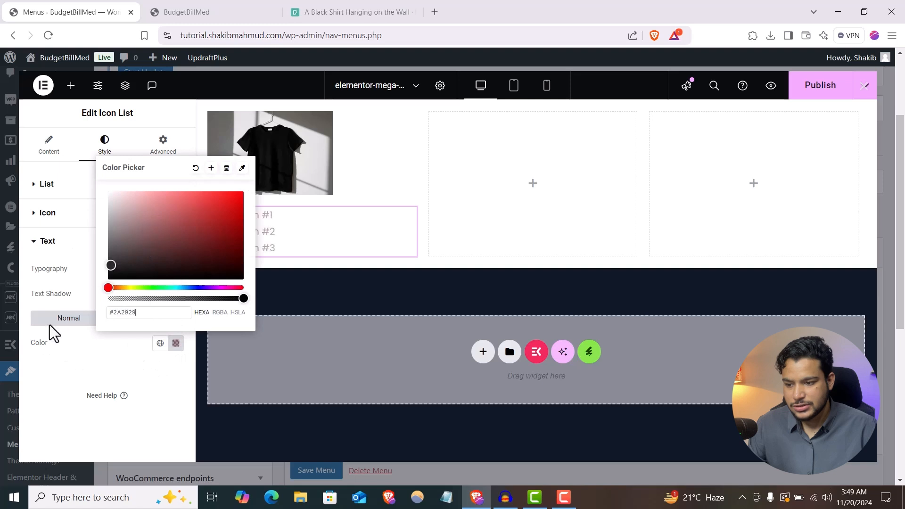
left_click(101, 417)
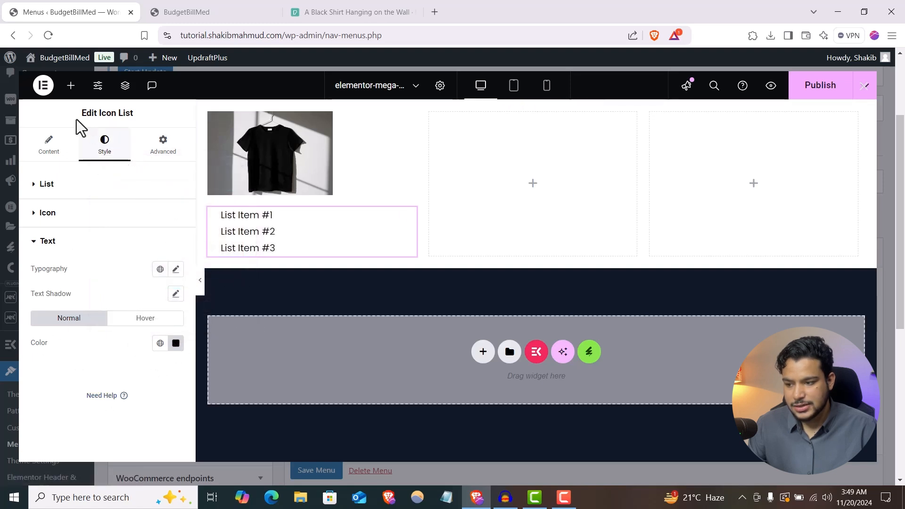
- Remove the check mark icon from the first item of the icon list
left_click(43, 148)
left_click(130, 260)
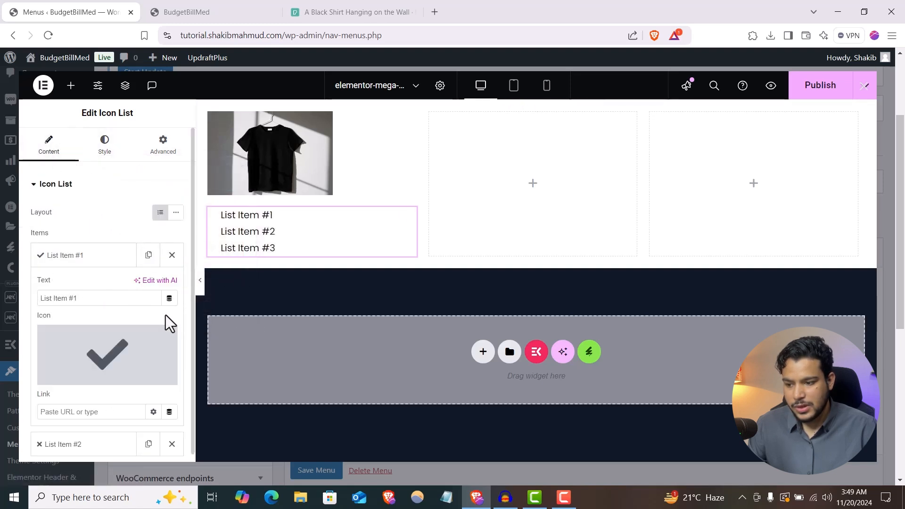
left_click(166, 336)
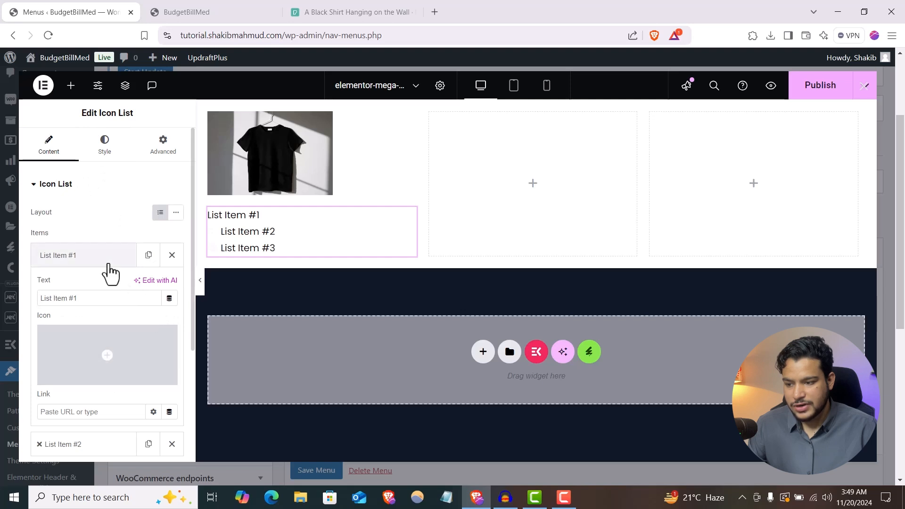
- Delete the second and third list items and duplicate the iconless first item twice in their place
left_click(142, 261)
left_click(172, 286)
left_click(172, 285)
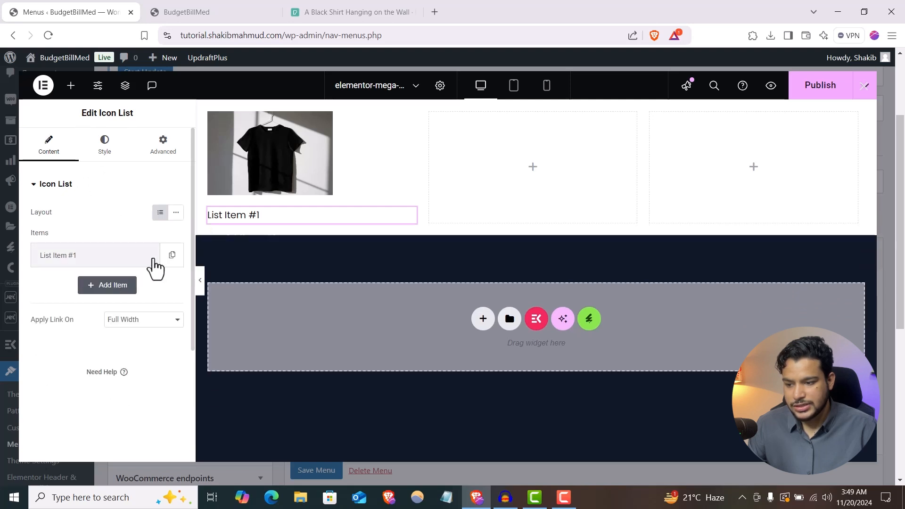
left_click(149, 254)
left_click(148, 285)
- Rename the three list items Men's Shirt, Women's Shirt and Unisex Shirts
left_click(92, 258)
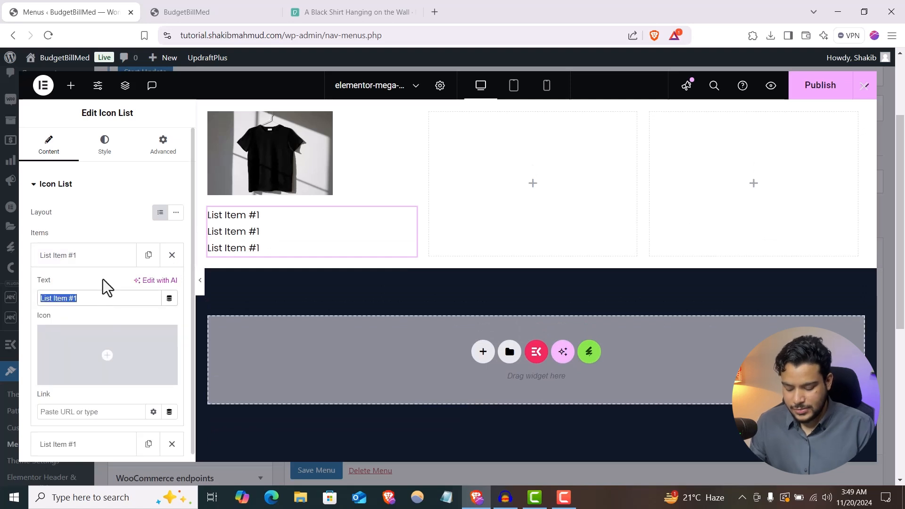
type("Men's")
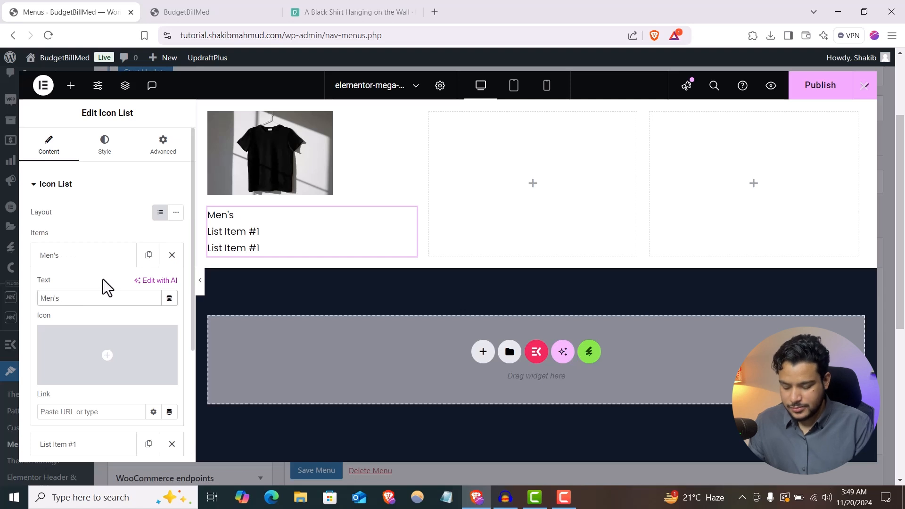
type(" Short")
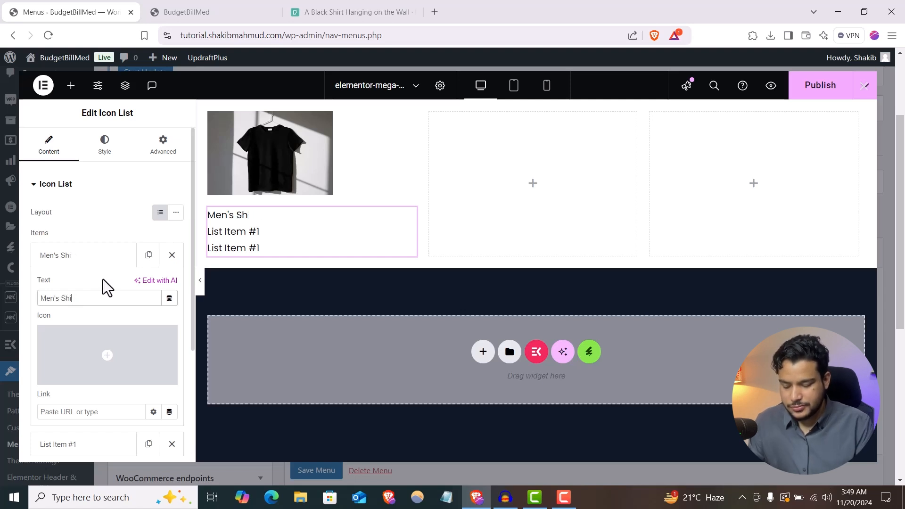
left_click(55, 255)
left_click(57, 286)
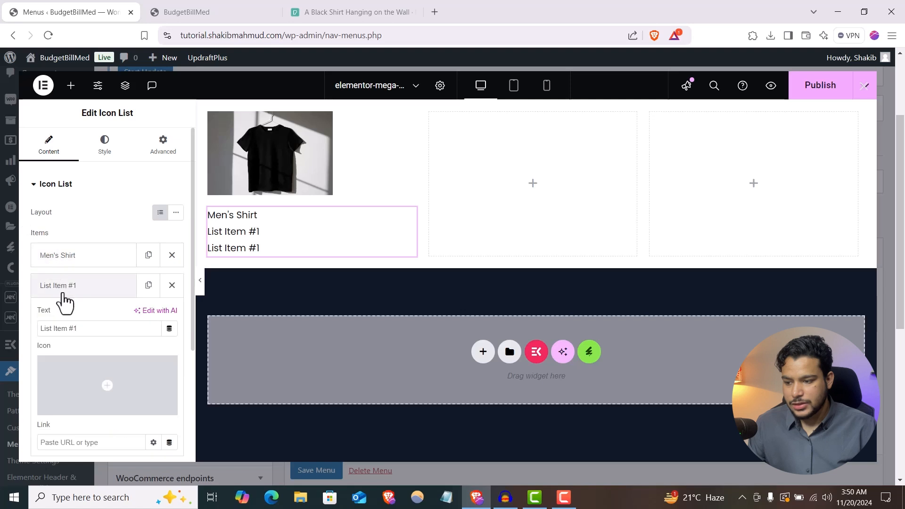
type("Women's Shirt")
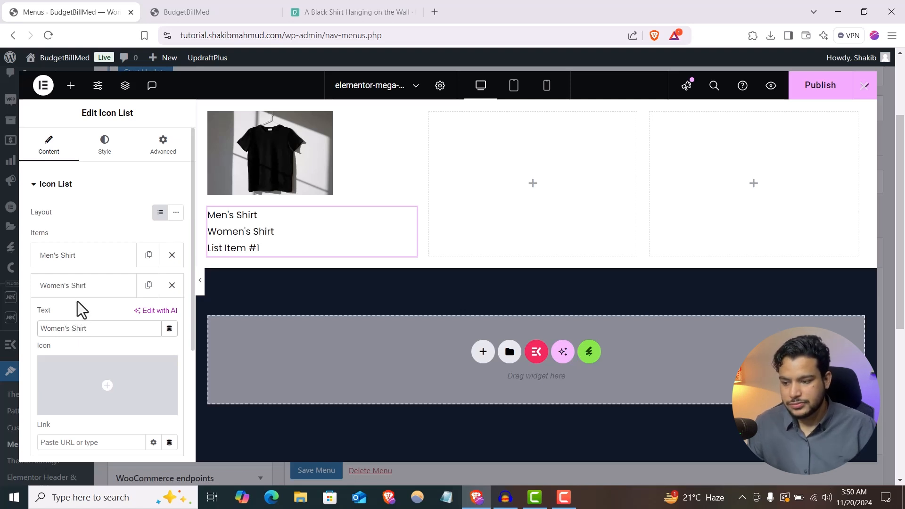
left_click(80, 286)
left_click(75, 315)
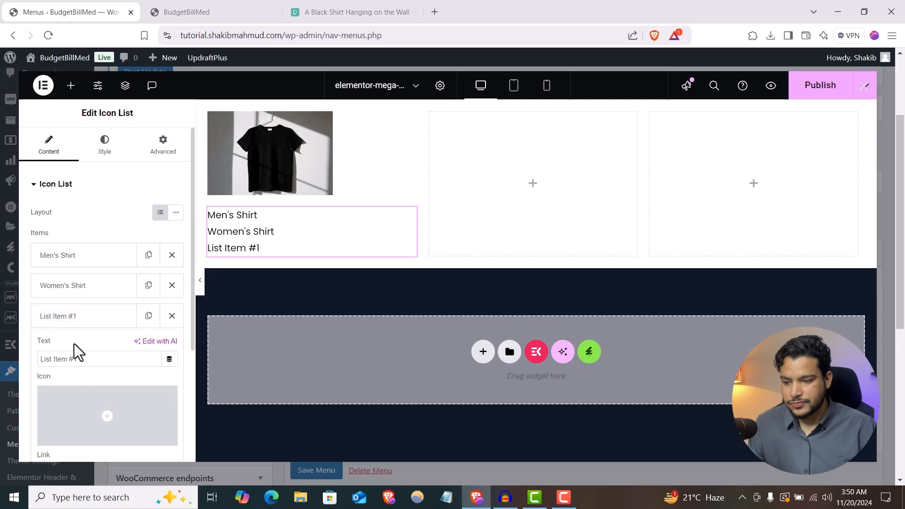
type("Unisex Shirts")
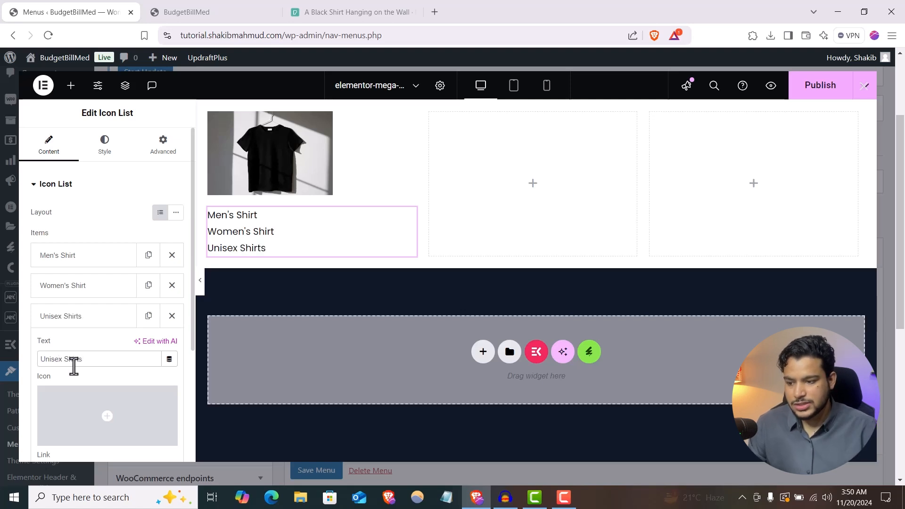
left_click(77, 316)
key("F9")
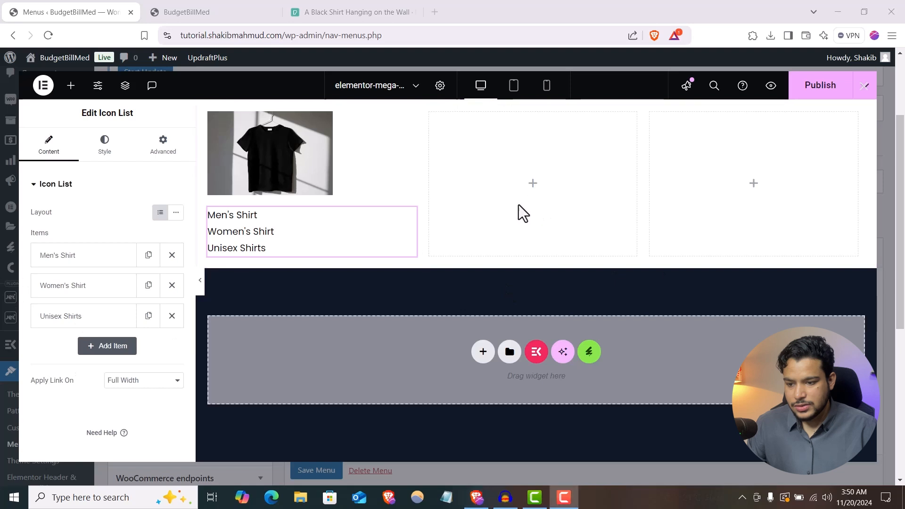
- Preview the mega content without the editing panel and close the mega content editor
left_click(200, 280)
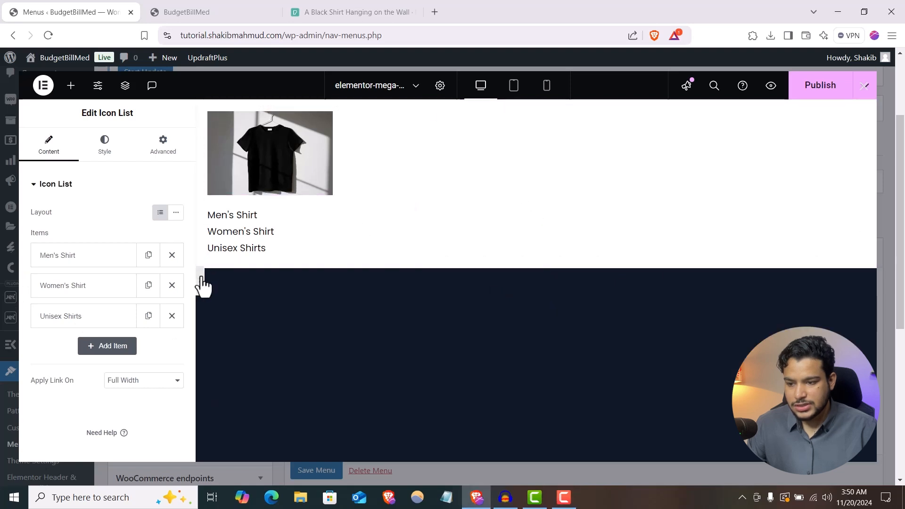
left_click(1, 290)
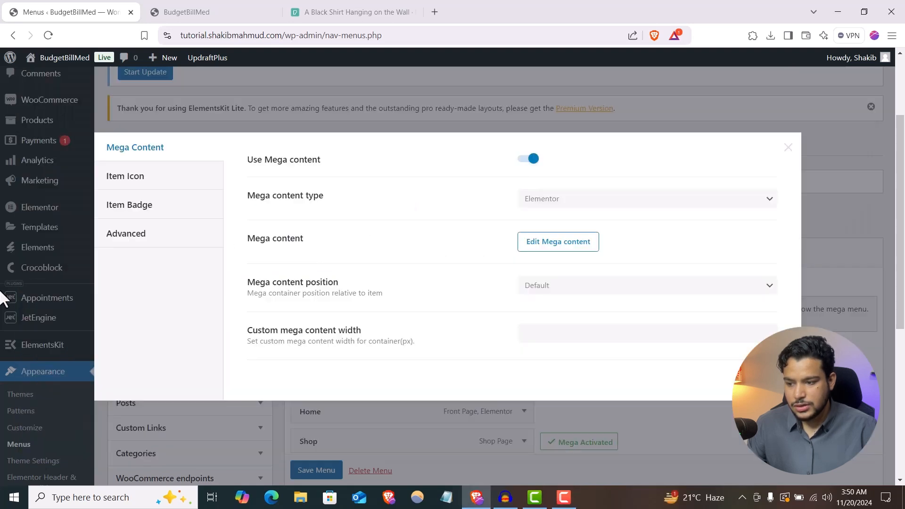
- Reopen the Shop item's mega content for editing and add a Flexbox container with four equal columns
left_click(557, 242)
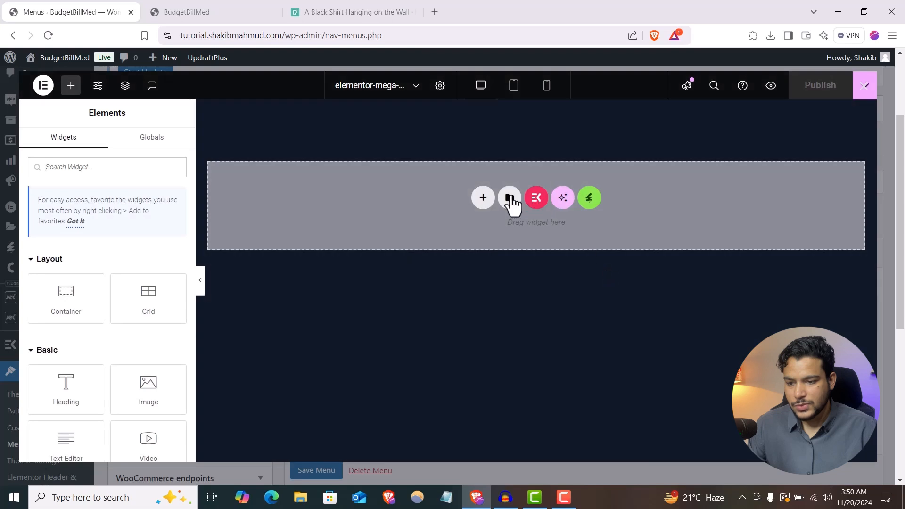
left_click(488, 203)
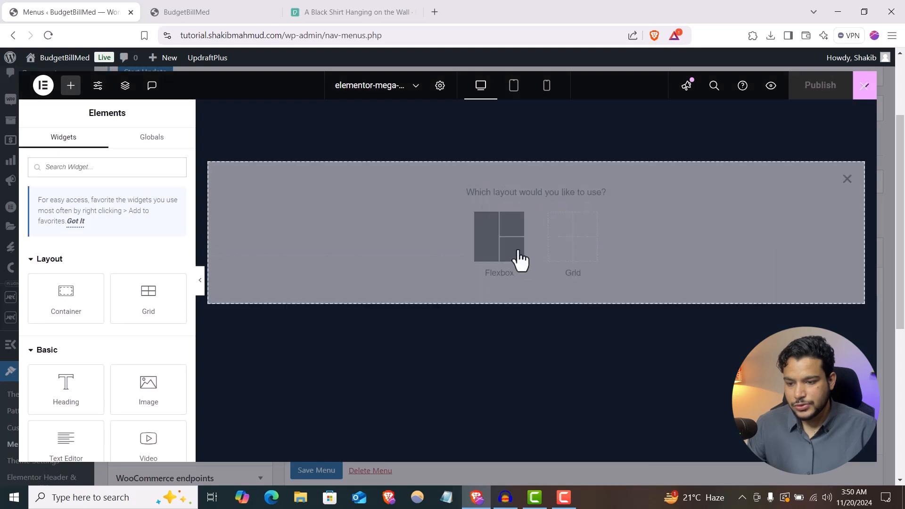
left_click(518, 257)
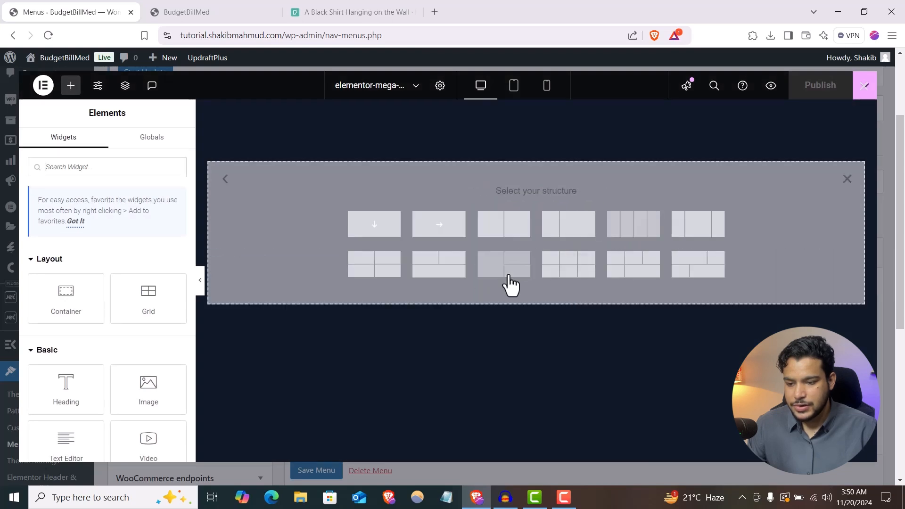
left_click(641, 231)
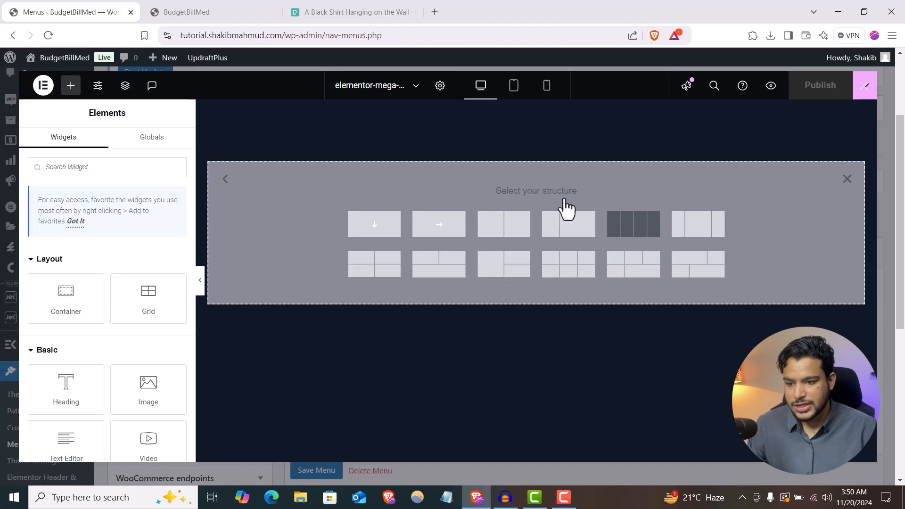
- Delete the existing container and add a fresh Flexbox container with four equal columns
right_click(546, 124)
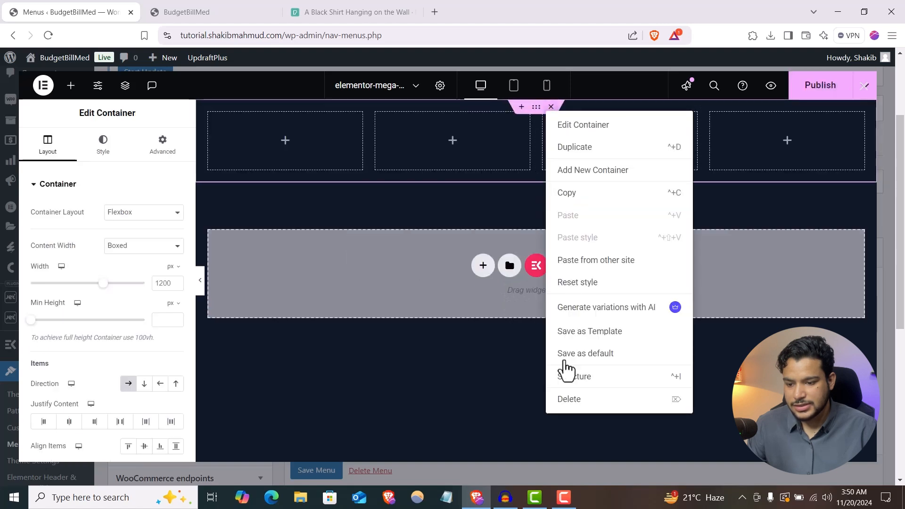
left_click(576, 405)
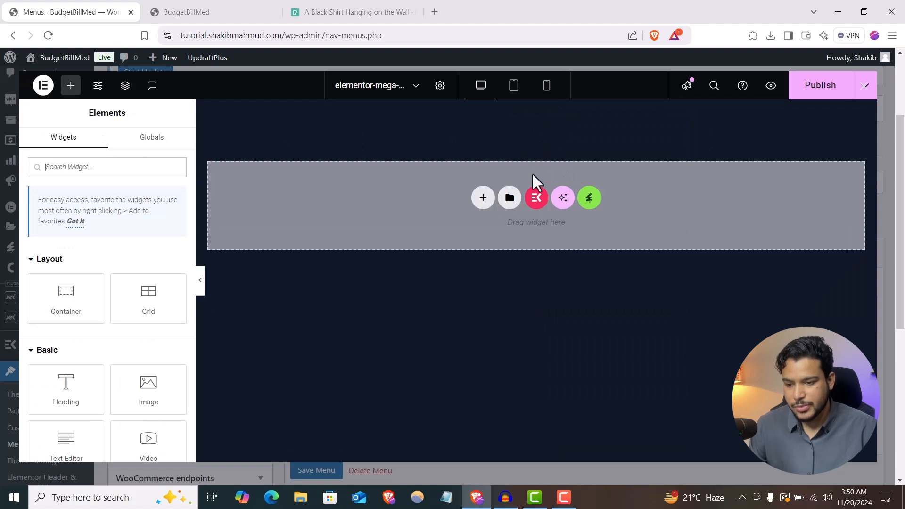
left_click(491, 203)
left_click(498, 242)
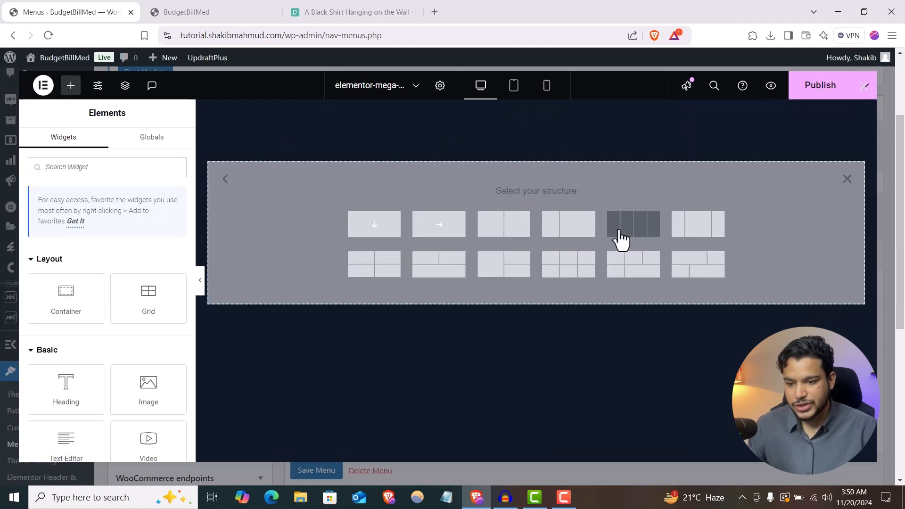
left_click(638, 236)
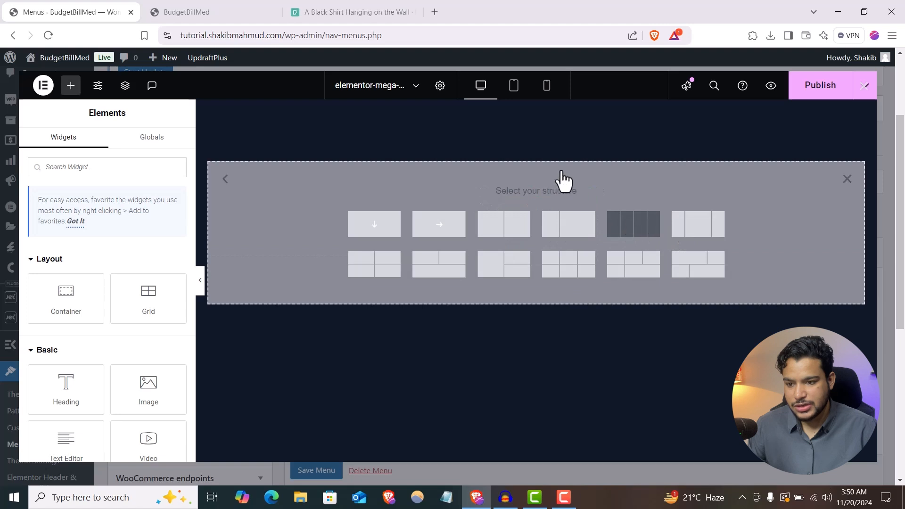
- Delete one of the four columns and set the width of each remaining column to 33%
right_click(561, 162)
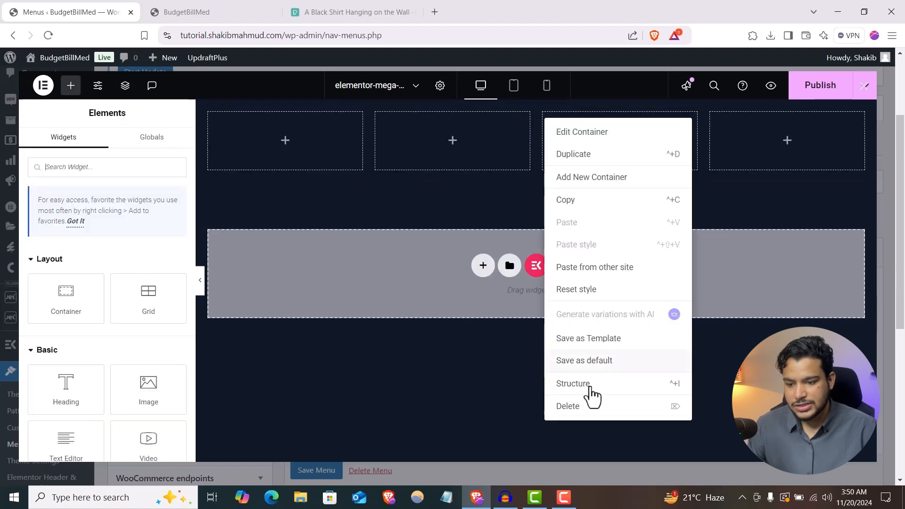
left_click(590, 403)
left_click(210, 117)
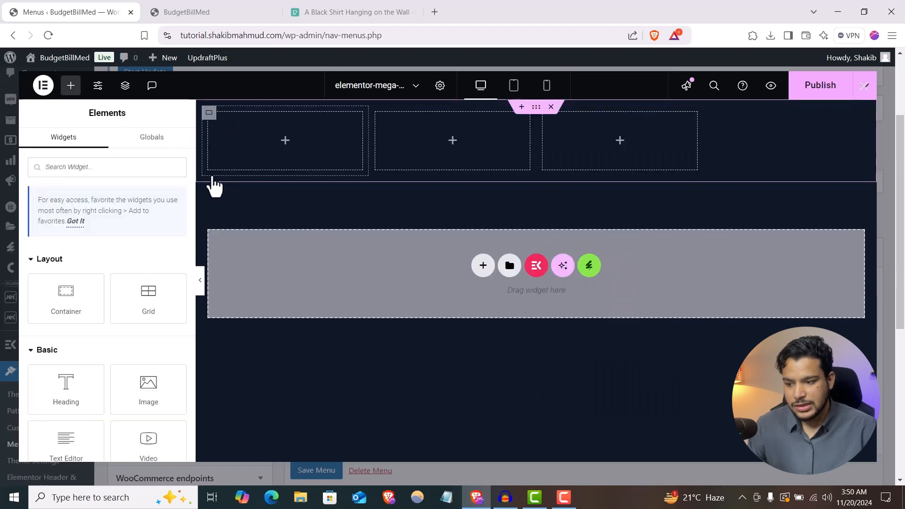
double_click(163, 285)
type("33")
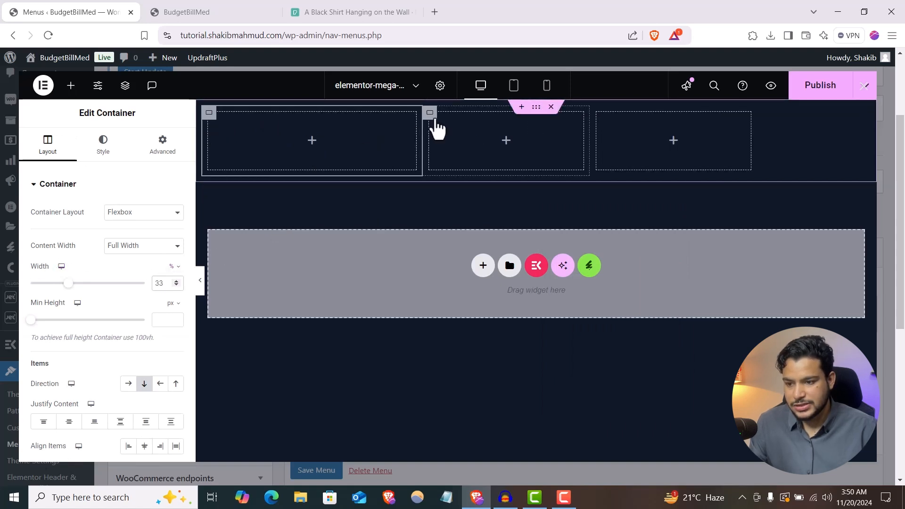
left_click(434, 118)
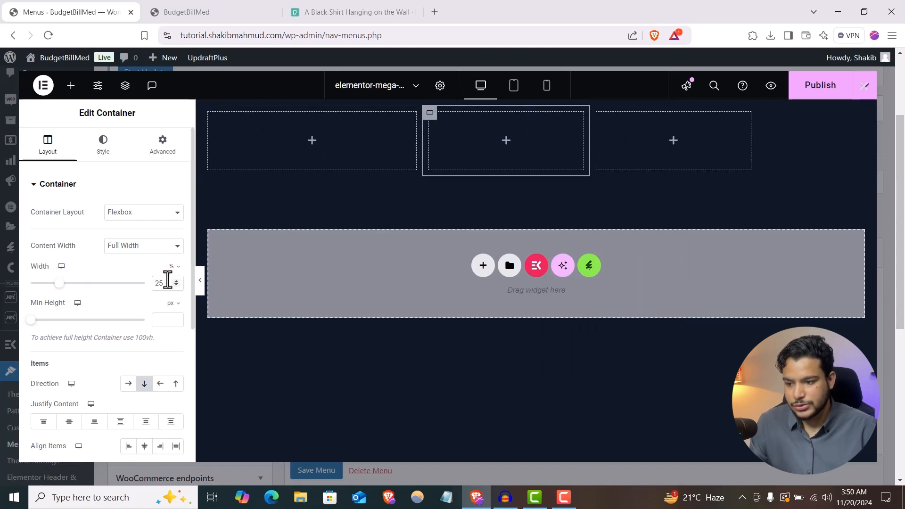
type("33")
left_click(651, 118)
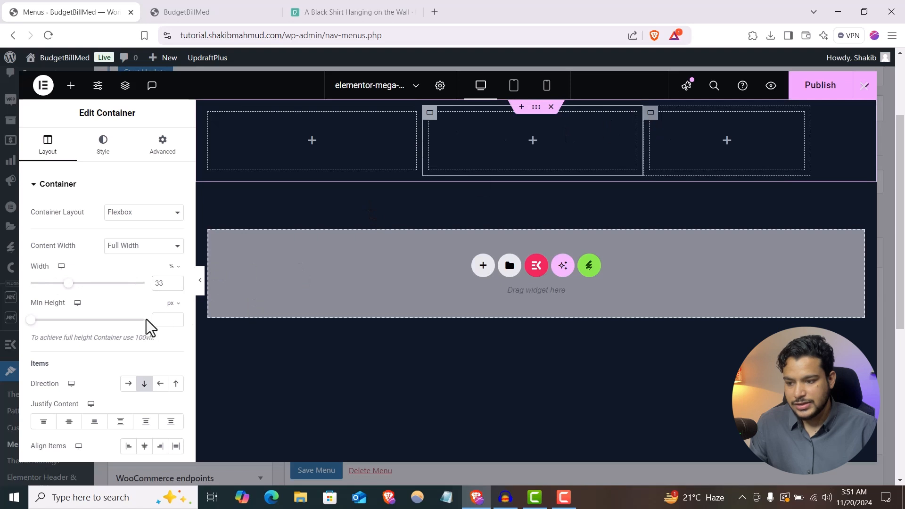
double_click(160, 283)
type("33")
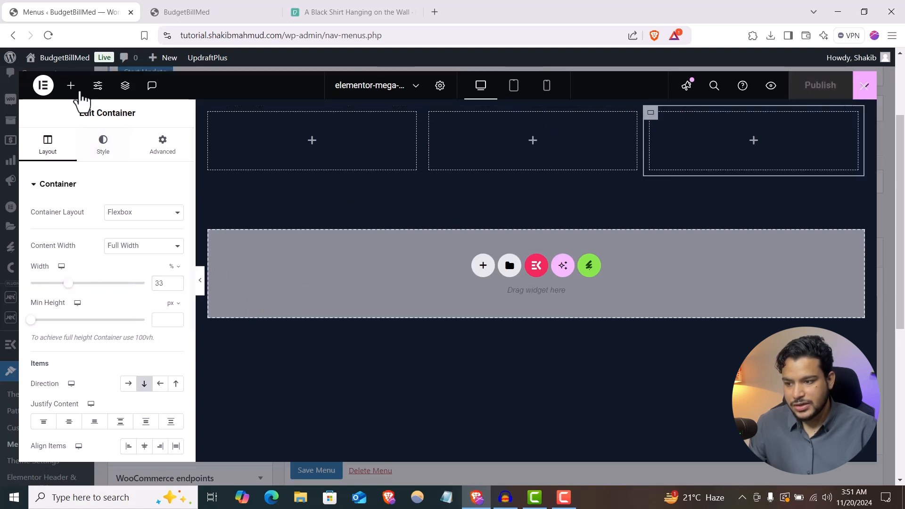
- Add an Image widget to the first column and choose the black shirt picture for it
left_click(95, 168)
type("im")
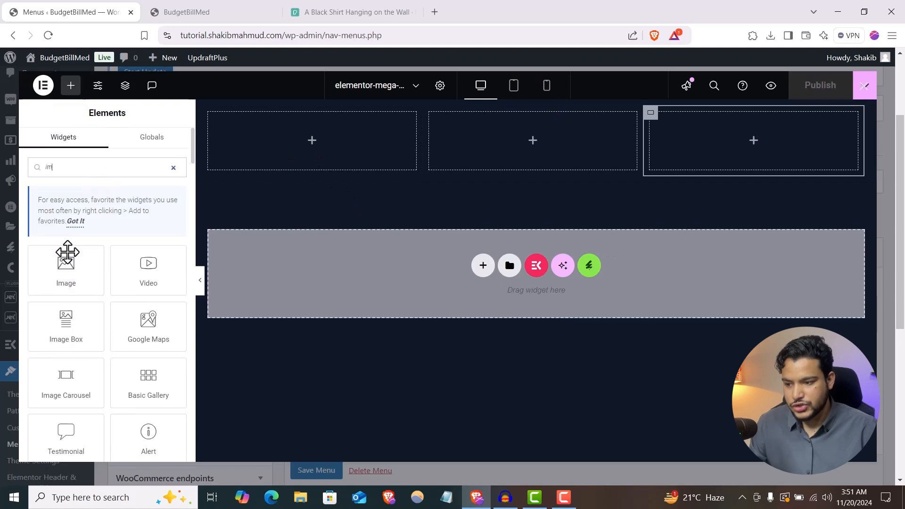
left_click_drag(89, 270, 339, 141)
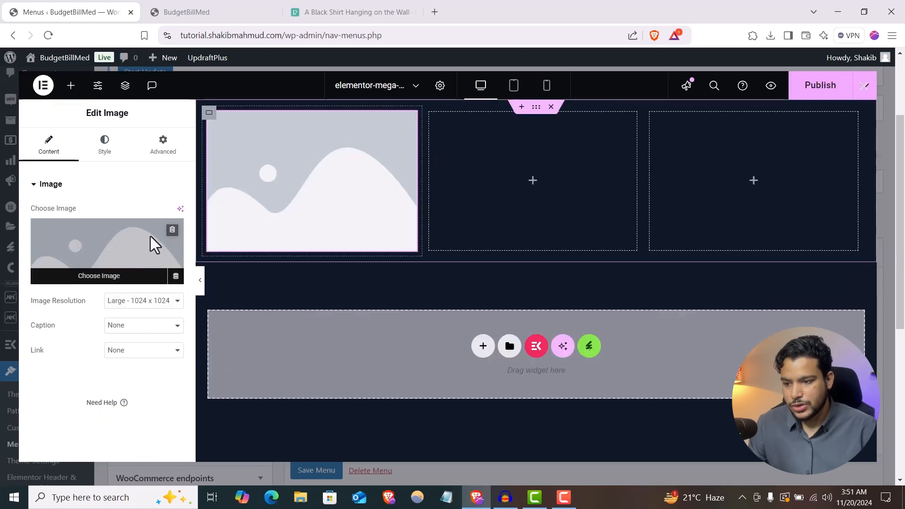
left_click(152, 239)
left_click(232, 211)
left_click(830, 426)
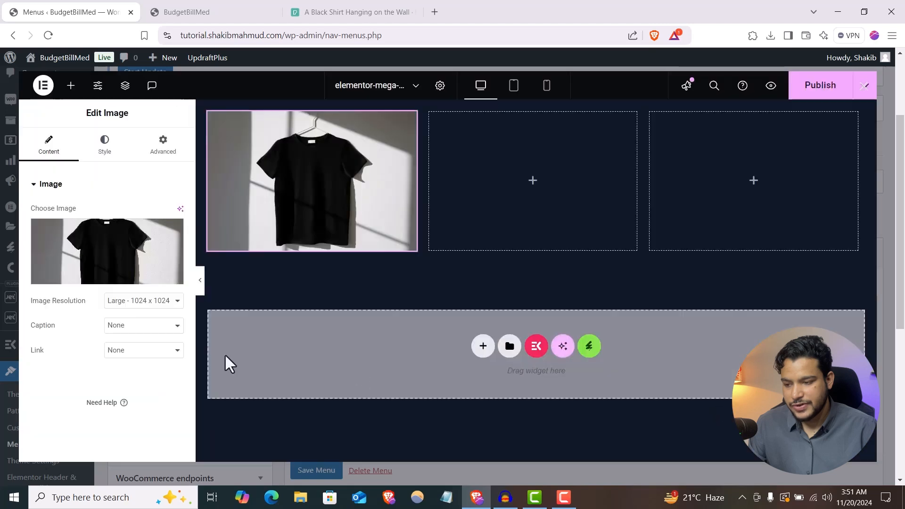
- Set the shirt image's width to 60% and align it left
left_click(106, 150)
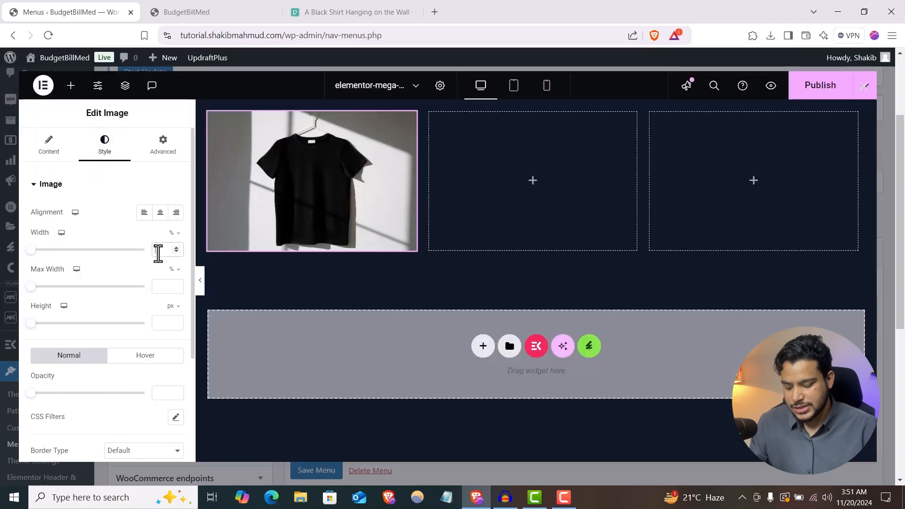
left_click(158, 250)
type("60")
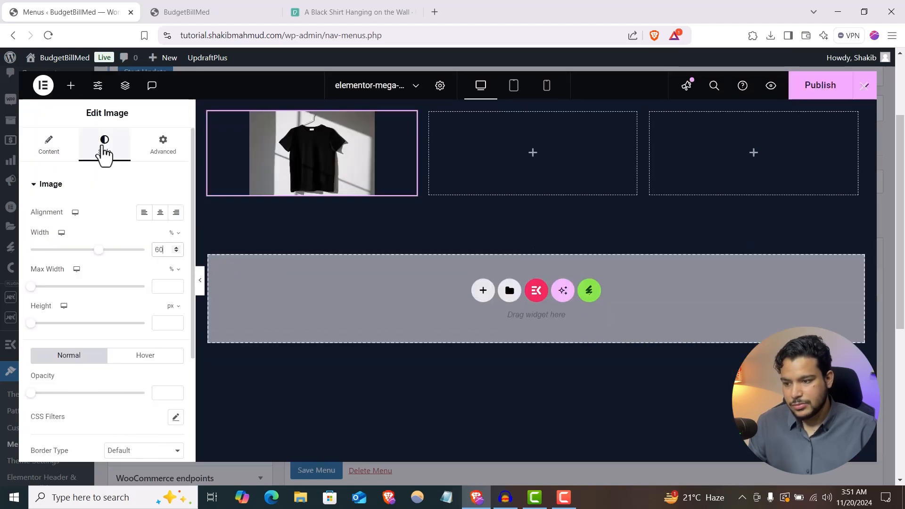
left_click(144, 213)
- Add an Icon List below the shirt image and reduce it to its first item without an icon
left_click(71, 85)
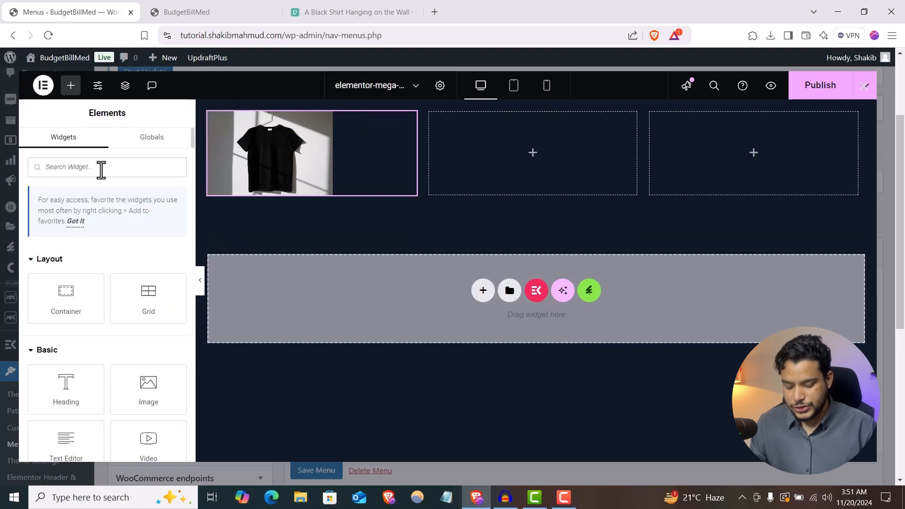
type("list")
left_click_drag(87, 256, 218, 182)
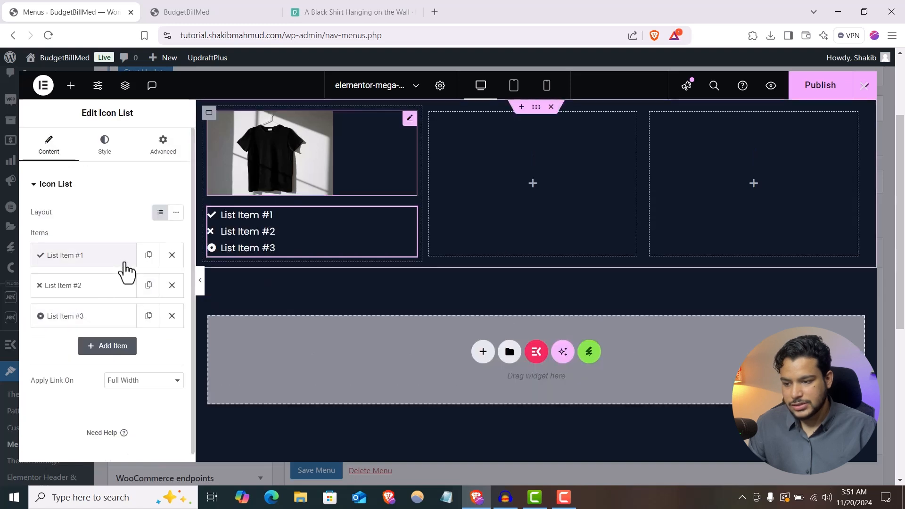
left_click(171, 286)
left_click(171, 285)
left_click(135, 260)
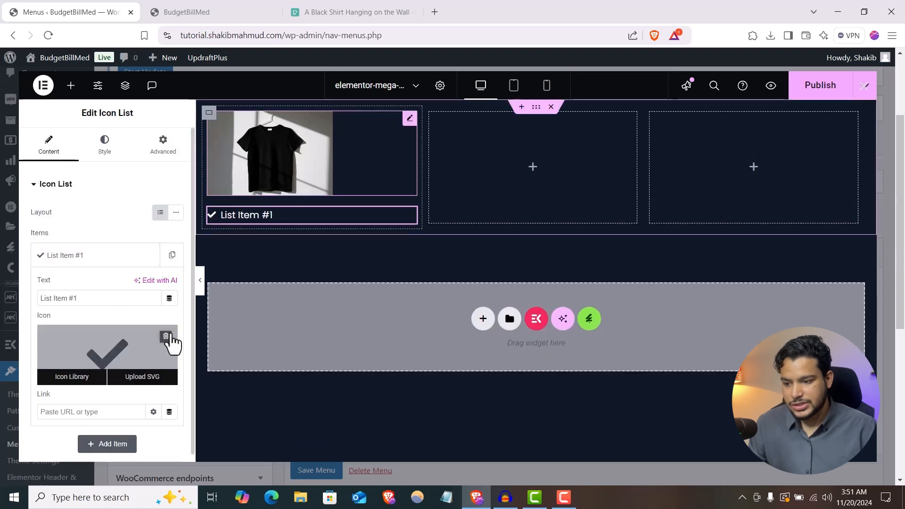
left_click(168, 338)
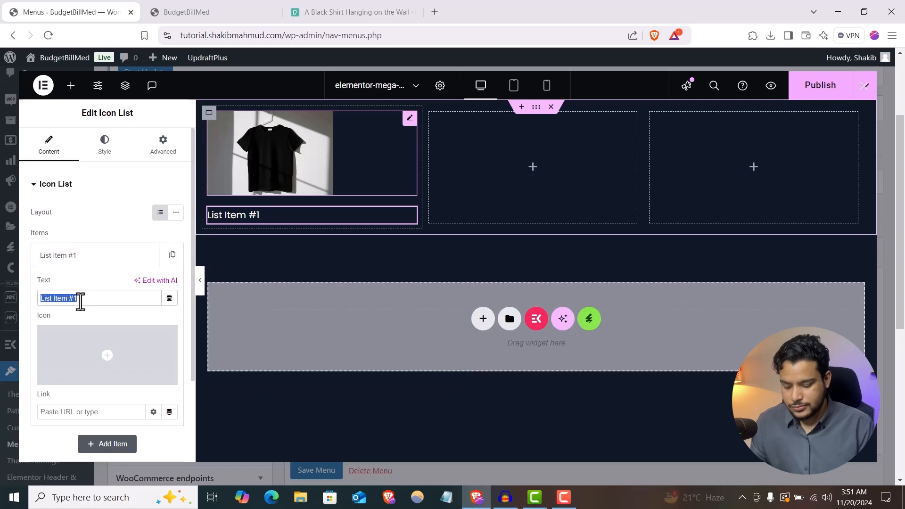
- Rename the remaining list item Men's Shirt and duplicate it twice
type("Ment")
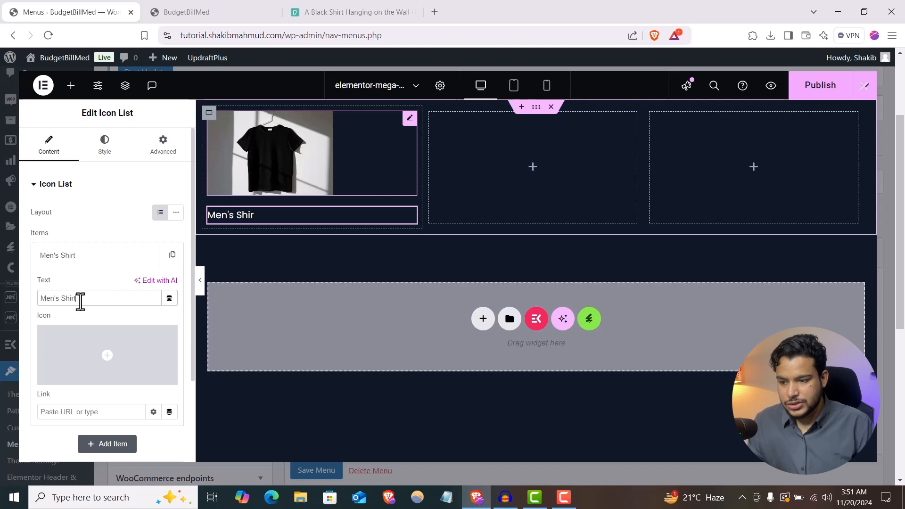
left_click(95, 263)
left_click(148, 255)
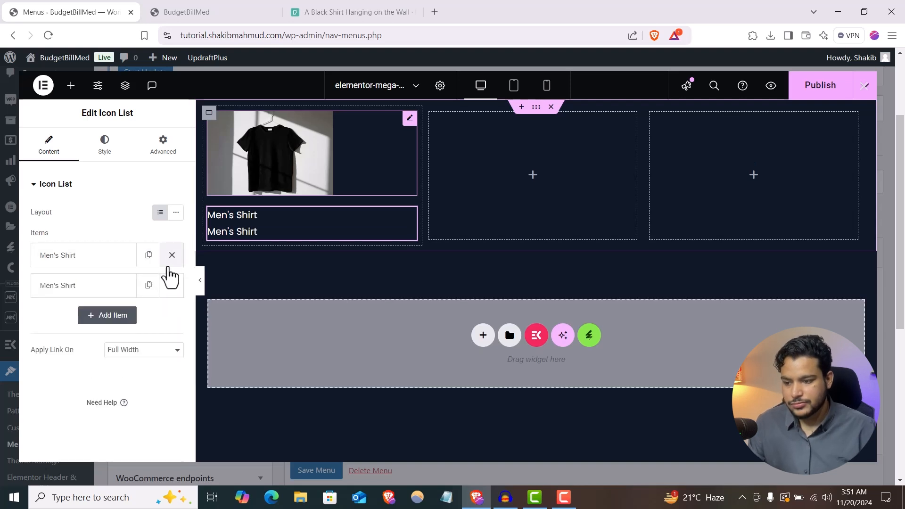
left_click(149, 293)
- Rename the second list item Women's Shirt and the third Unisex Shirt
left_click(50, 290)
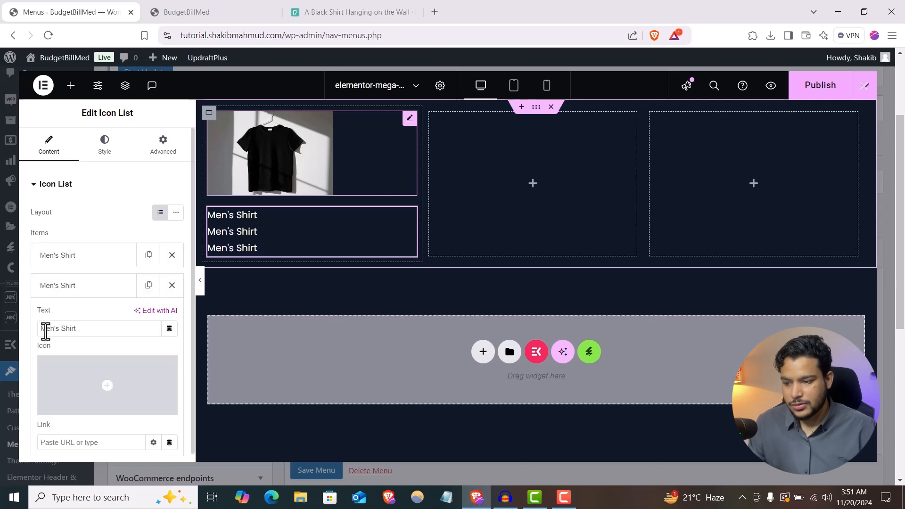
left_click(46, 328)
key("BackSpace")
type("Wom")
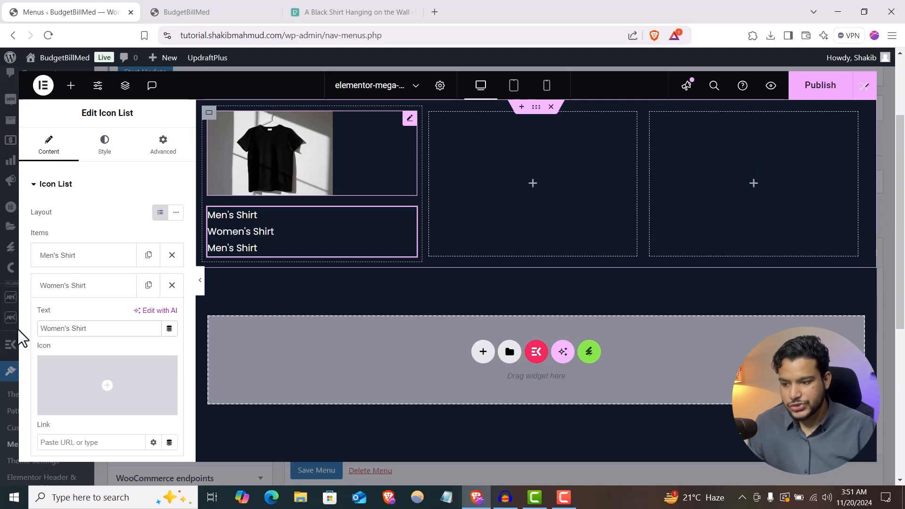
left_click(61, 287)
left_click(65, 316)
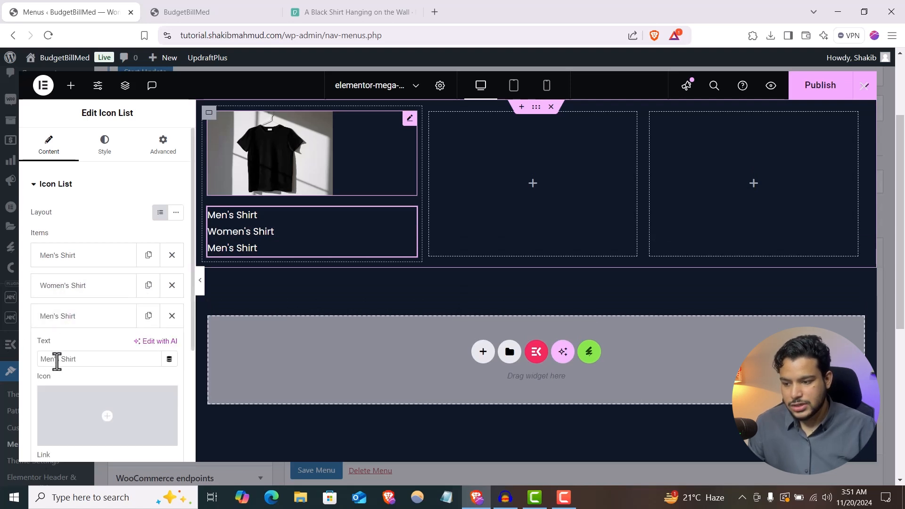
double_click(56, 361)
type("U")
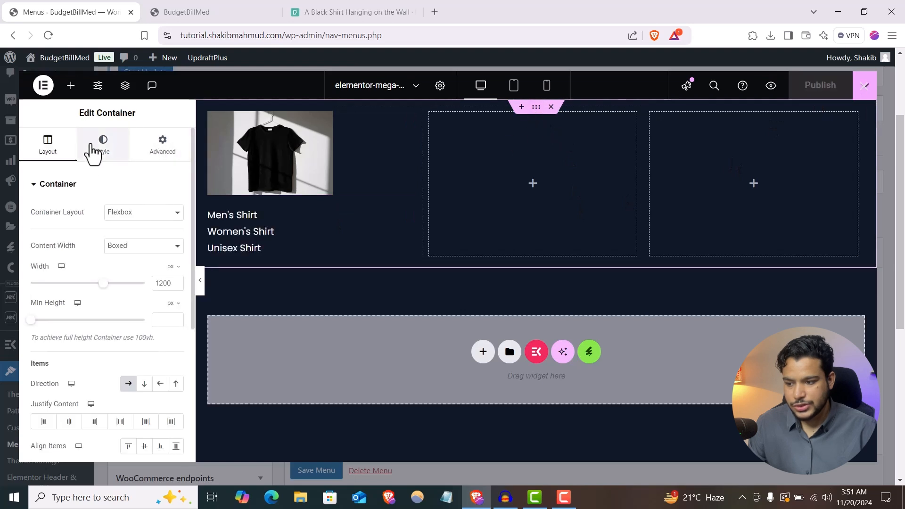
- Give the outer container a classic background in white (#FFFFFF)
left_click(129, 237)
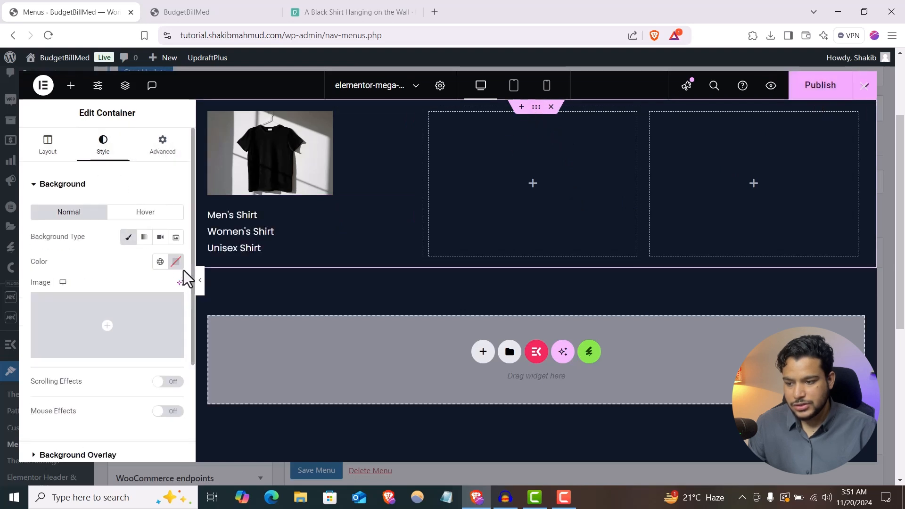
left_click(176, 261)
left_click_drag(176, 313, 69, 249)
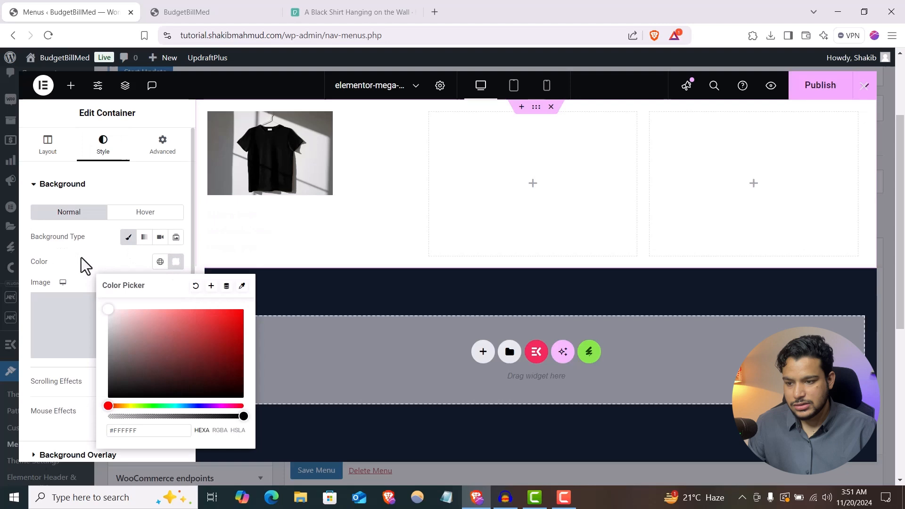
- Set the icon list's text color to near-black #020101
left_click(234, 231)
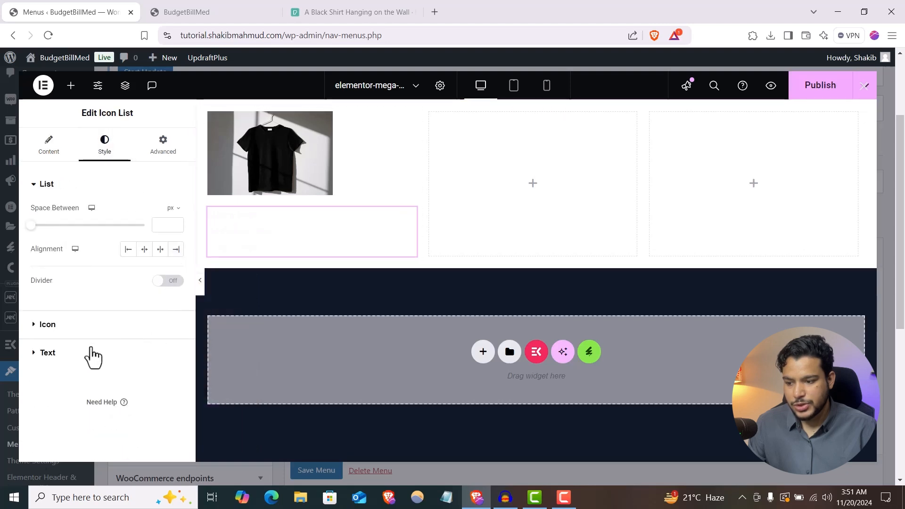
left_click(174, 349)
left_click(175, 344)
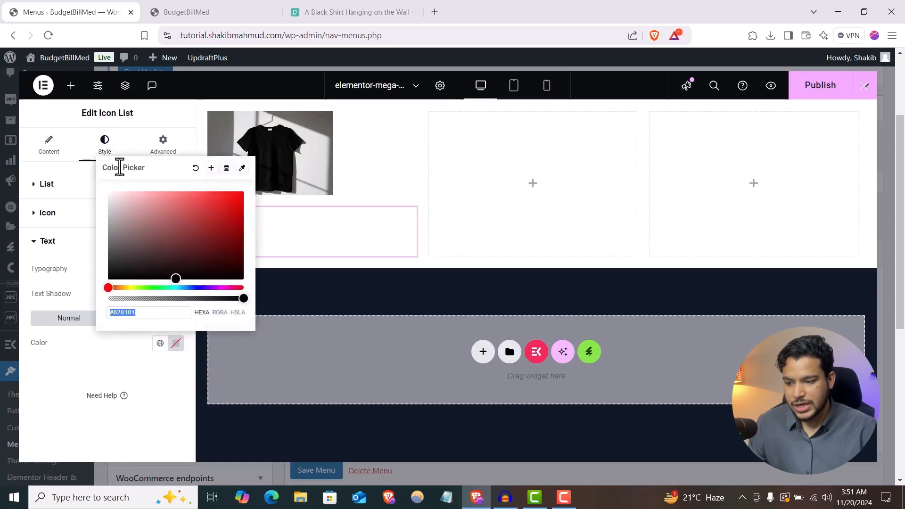
left_click(49, 391)
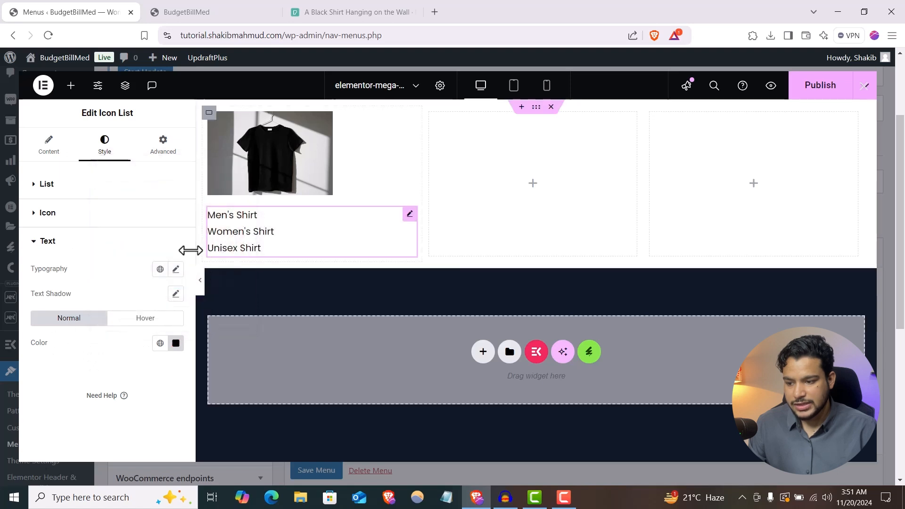
- Set the icon list's text weight to 600 (Semi Bold)
left_click(176, 272)
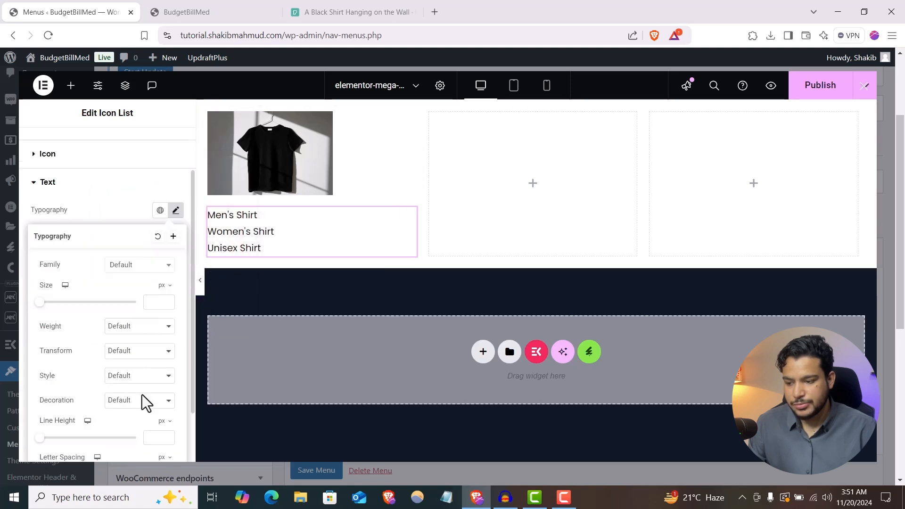
left_click(128, 340)
left_click(132, 242)
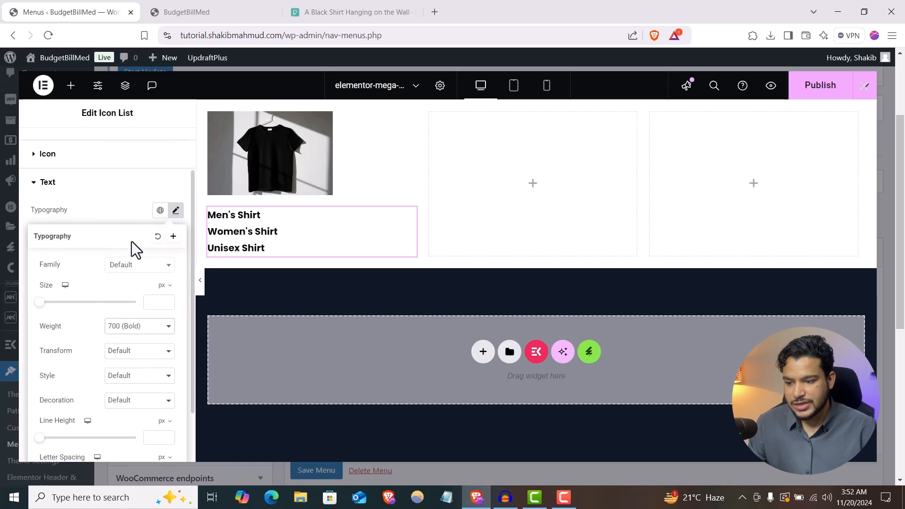
left_click(123, 326)
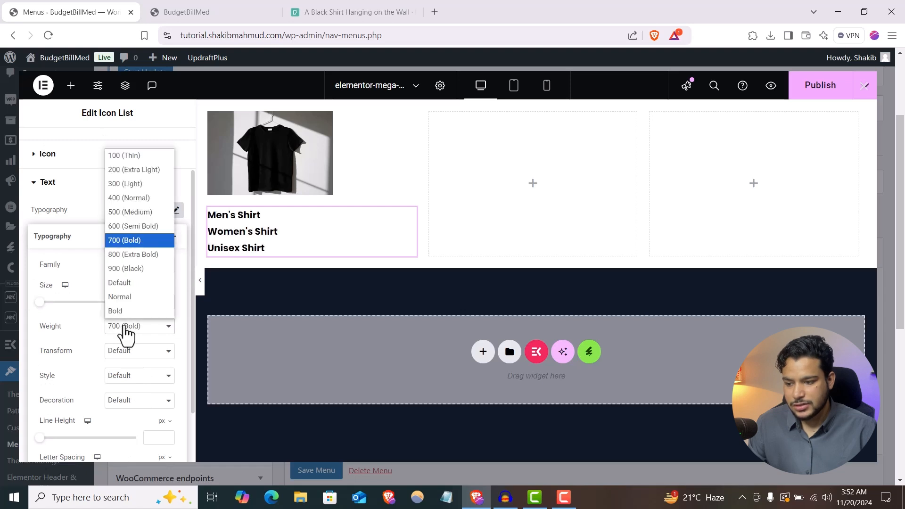
left_click(120, 224)
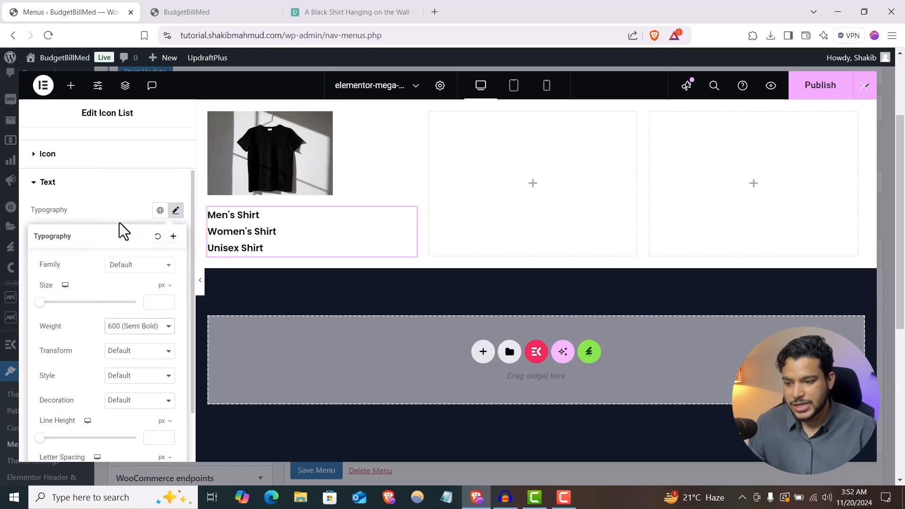
- Publish the mega content and switch to the live site's home page
left_click(818, 87)
left_click(211, 11)
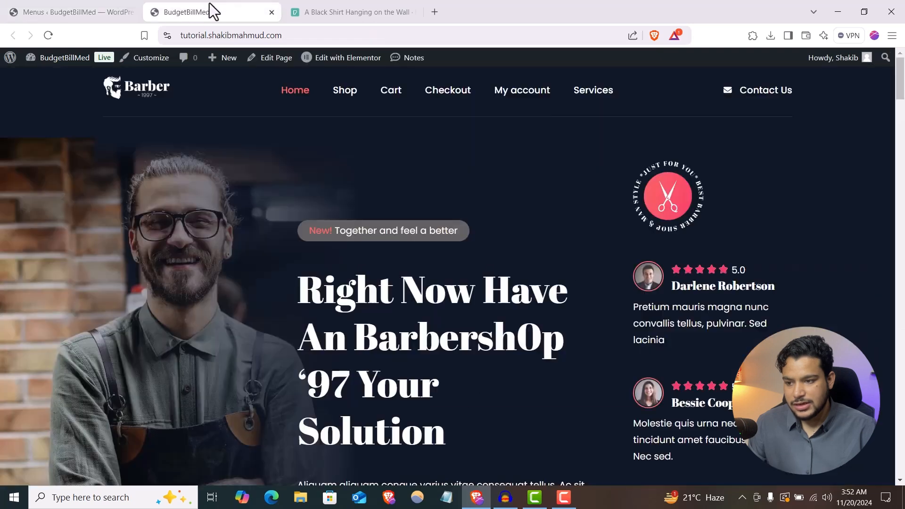
- Reload the live home page and open its Main Header template for editing in Elementor
left_click(48, 35)
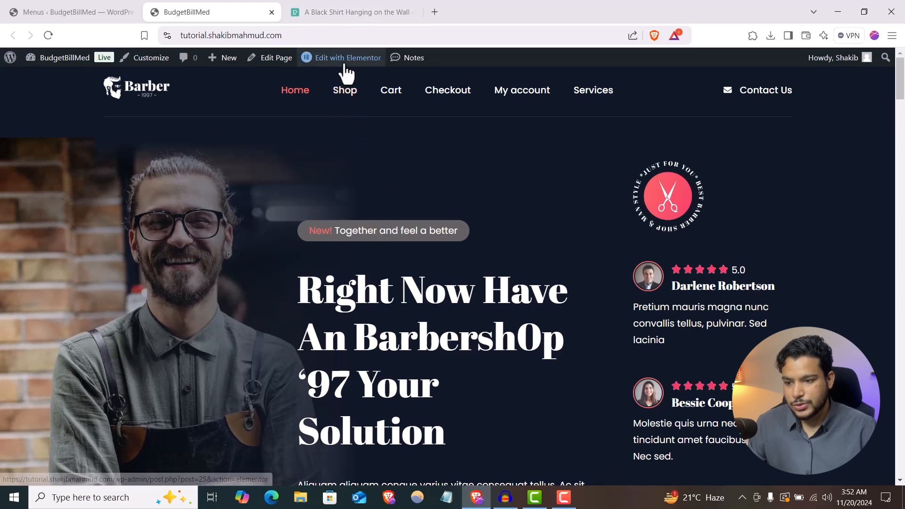
mouse_move(346, 59)
middle_click(337, 94)
left_click(369, 1)
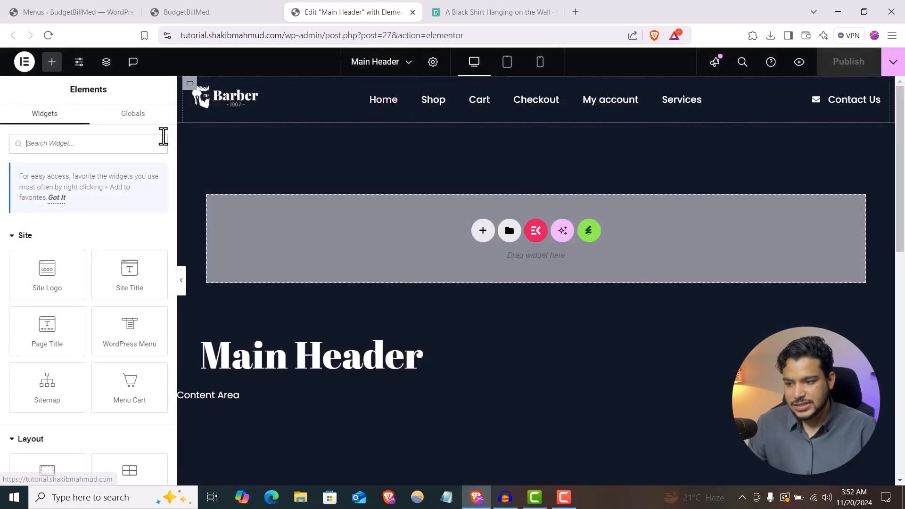
- Delete the header's ElementsKit nav menu, search the widgets for mega and add a Vertical Mega Menu to the header
right_click(482, 105)
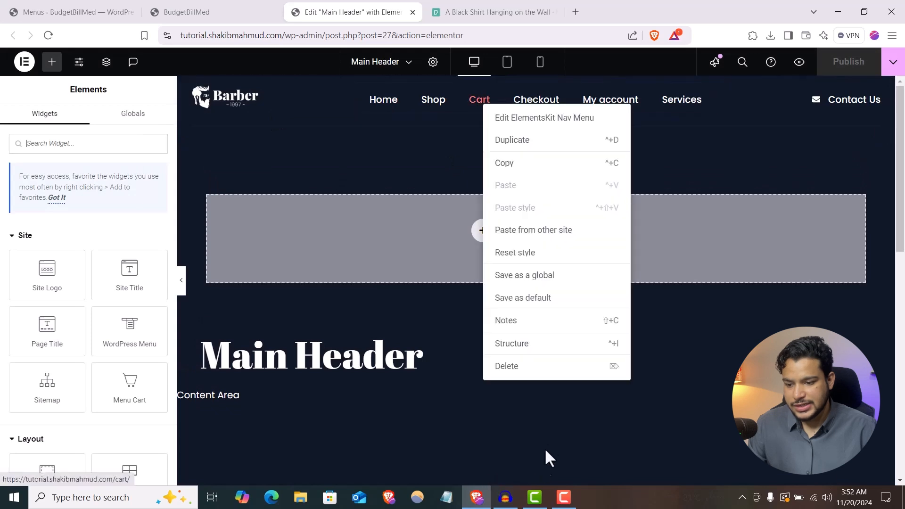
left_click(508, 366)
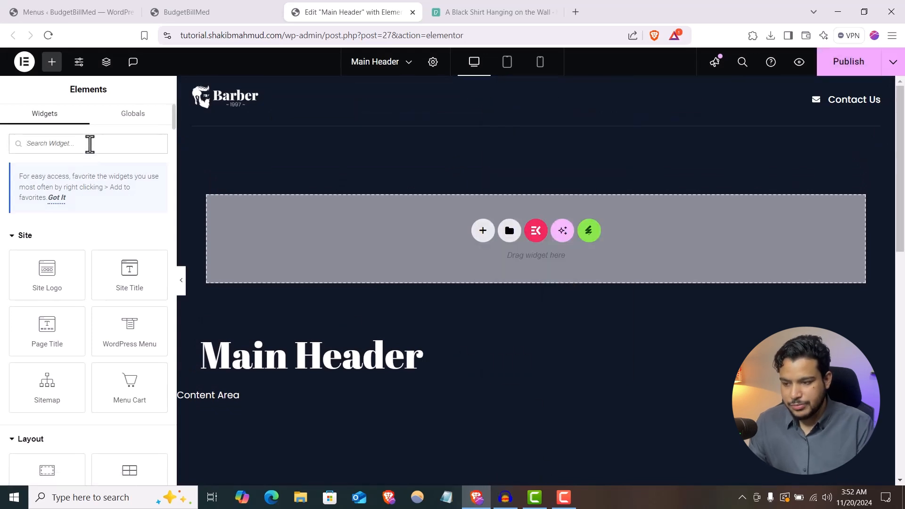
left_click(90, 144)
type("menu")
type("mega")
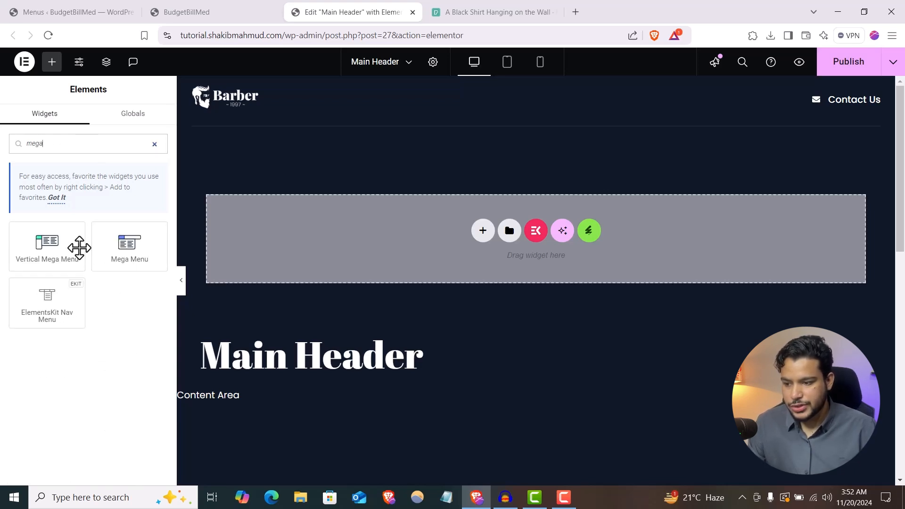
left_click_drag(79, 248, 552, 96)
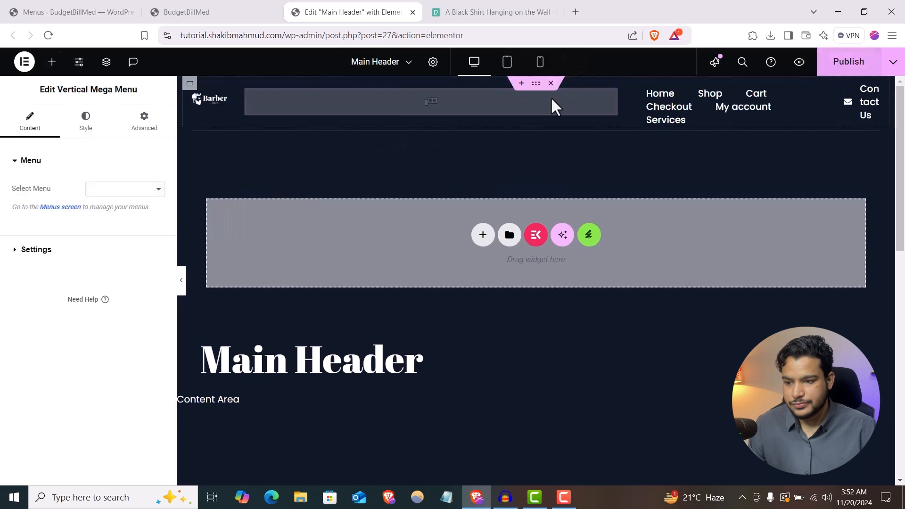
- Delete the ElementsKit nav menu from the header and assign Main Menu to the Vertical Mega Menu widget
right_click(659, 110)
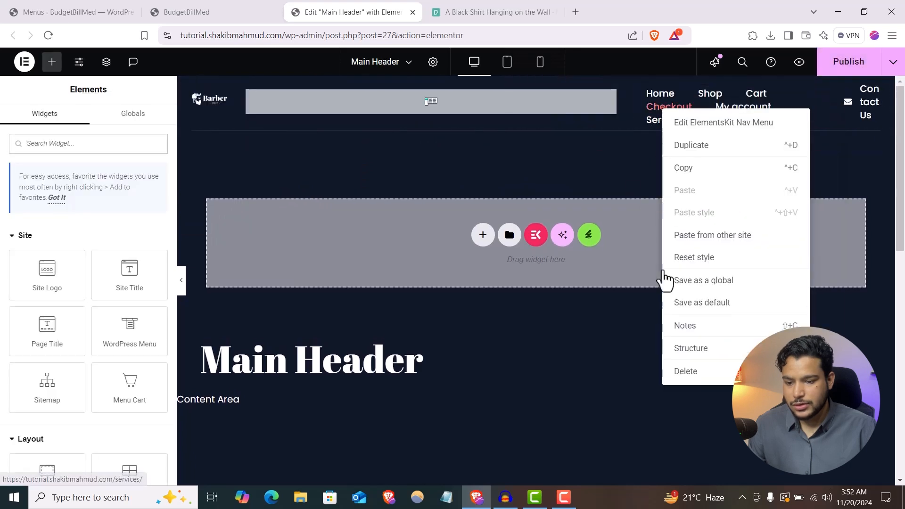
left_click(686, 371)
left_click(537, 103)
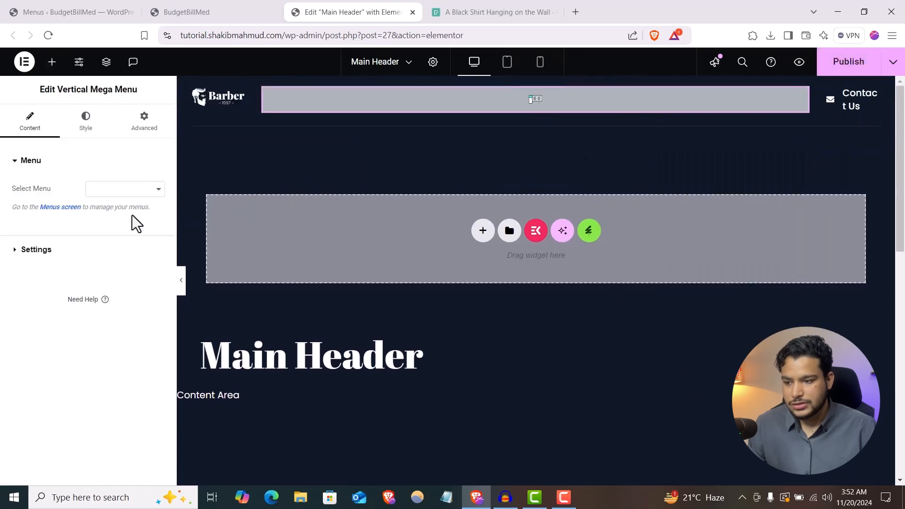
left_click(94, 189)
left_click(103, 210)
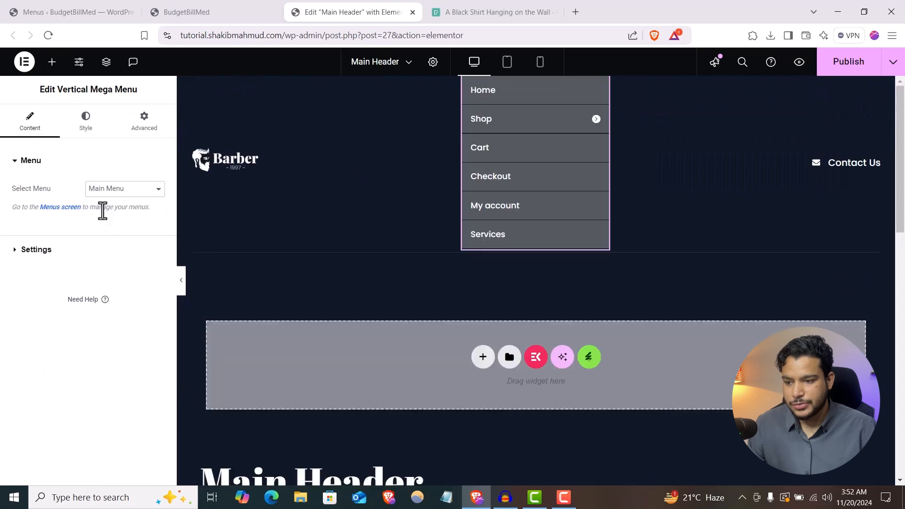
- Publish the header with the vertical menu and check its Shop submenu on the reloaded home page
left_click(52, 61)
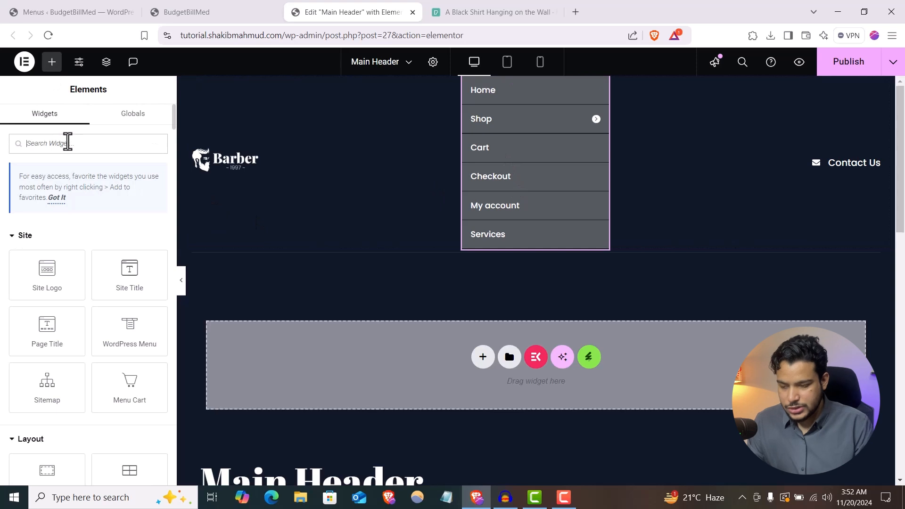
type("menu")
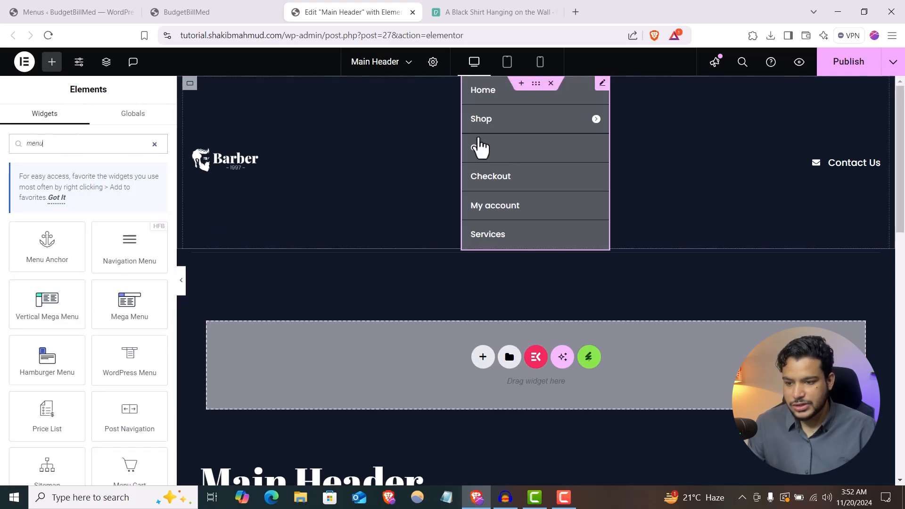
mouse_move(522, 121)
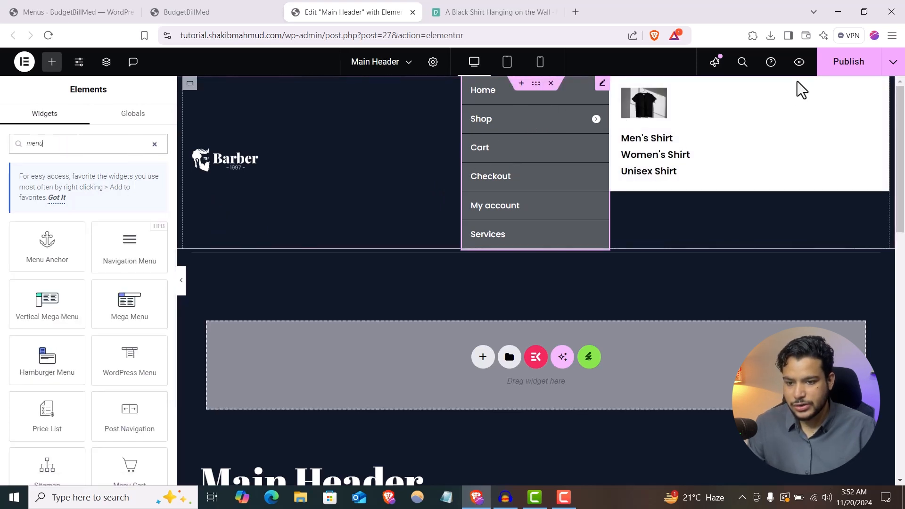
left_click(825, 72)
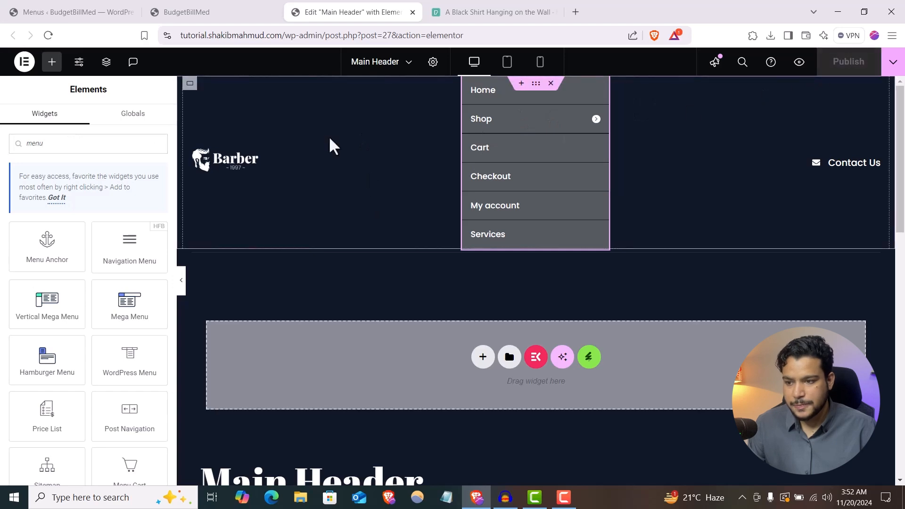
left_click(240, 6)
left_click(48, 35)
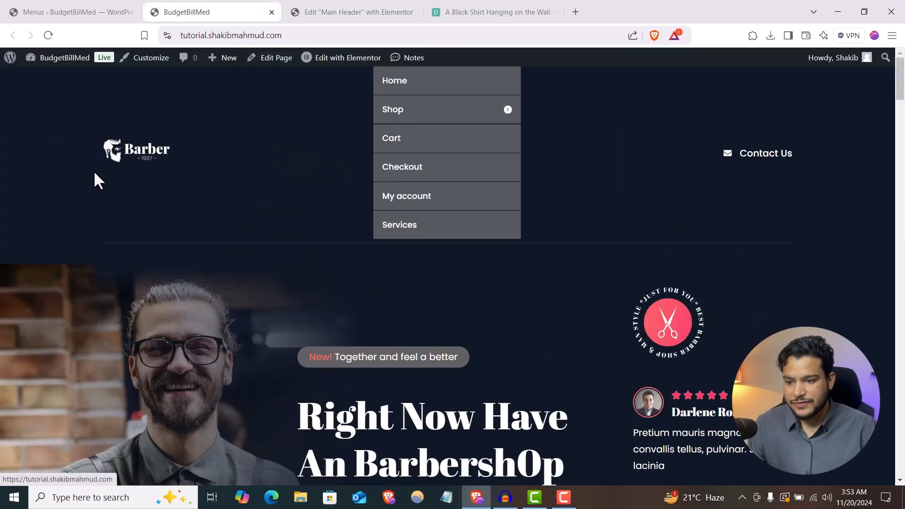
mouse_move(517, 111)
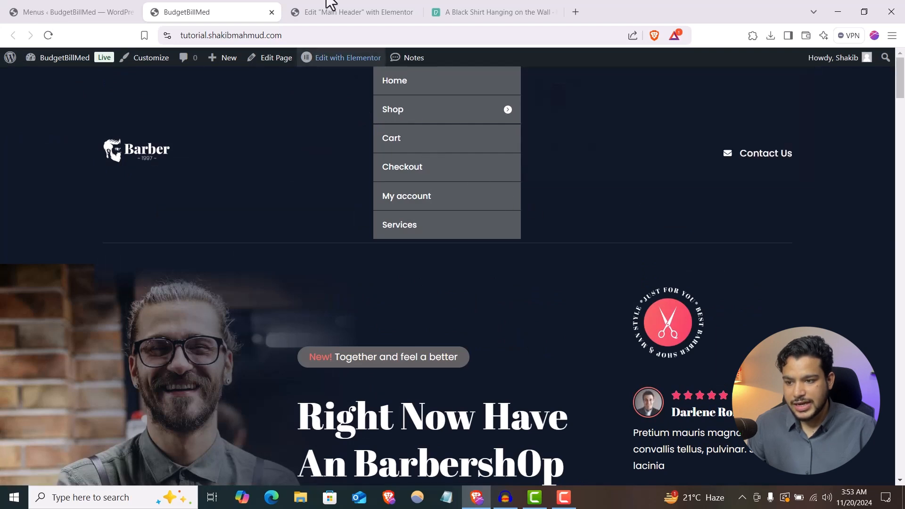
- Replace the Vertical Mega Menu in the Main Header template with the Mega Menu widget
left_click(339, 7)
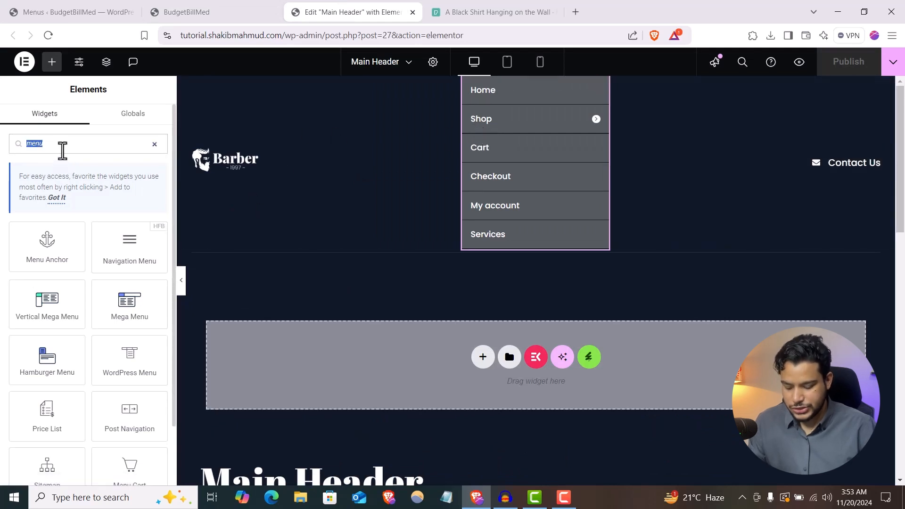
type("meha")
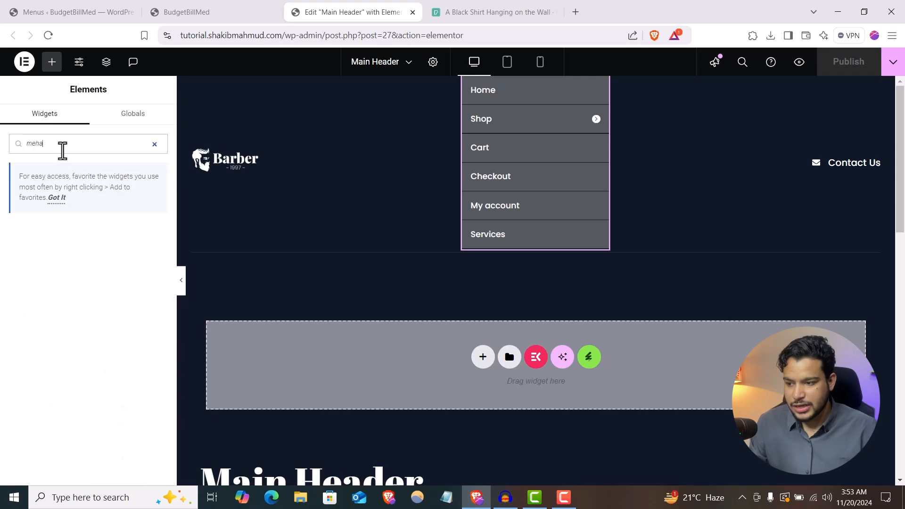
key("BackSpace")
type("g")
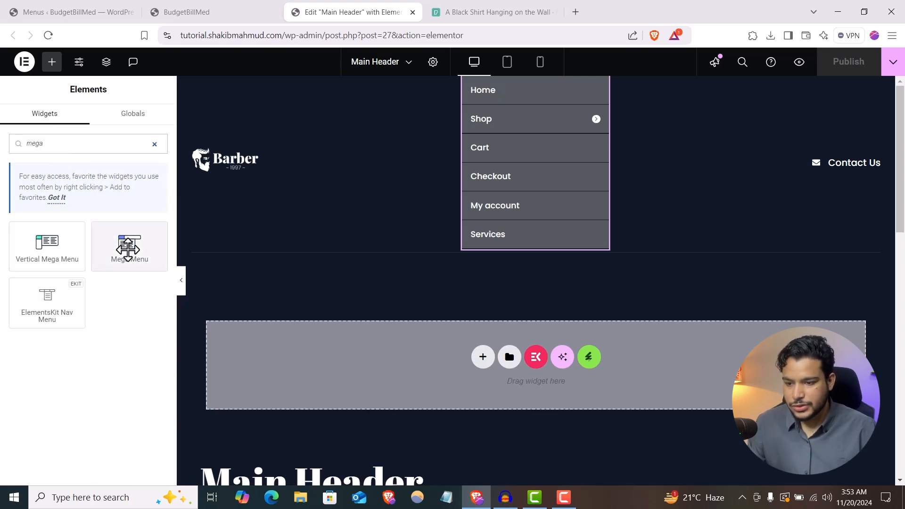
left_click_drag(127, 248, 532, 165)
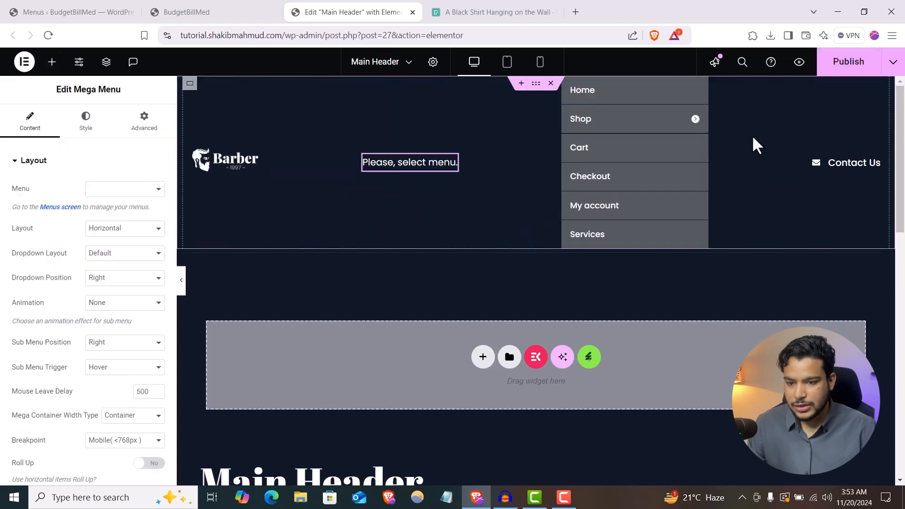
right_click(753, 144)
right_click(611, 163)
left_click(636, 405)
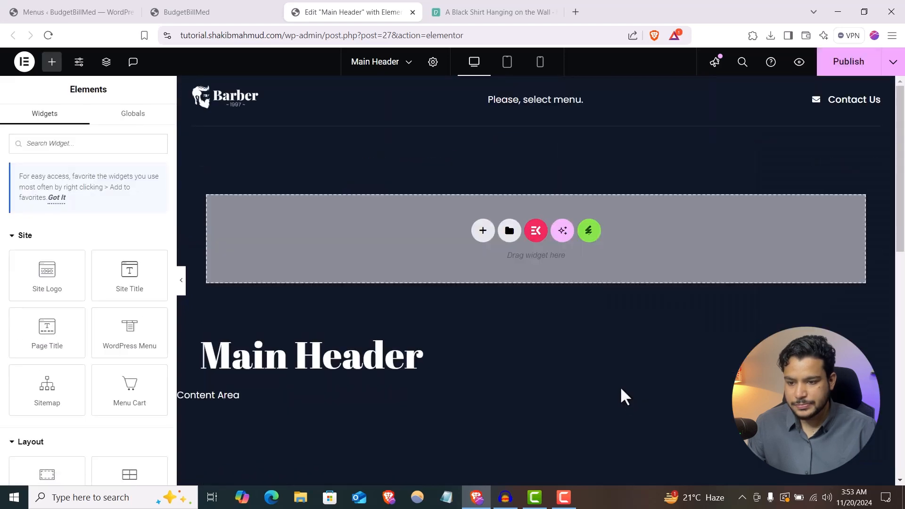
- Set the Mega Menu widget's menu to Main Menu and publish the header
left_click(532, 102)
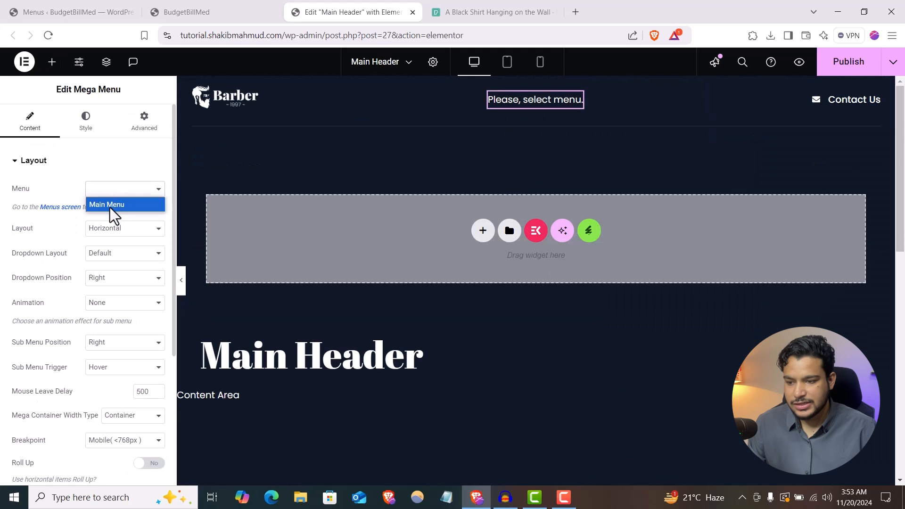
left_click(109, 205)
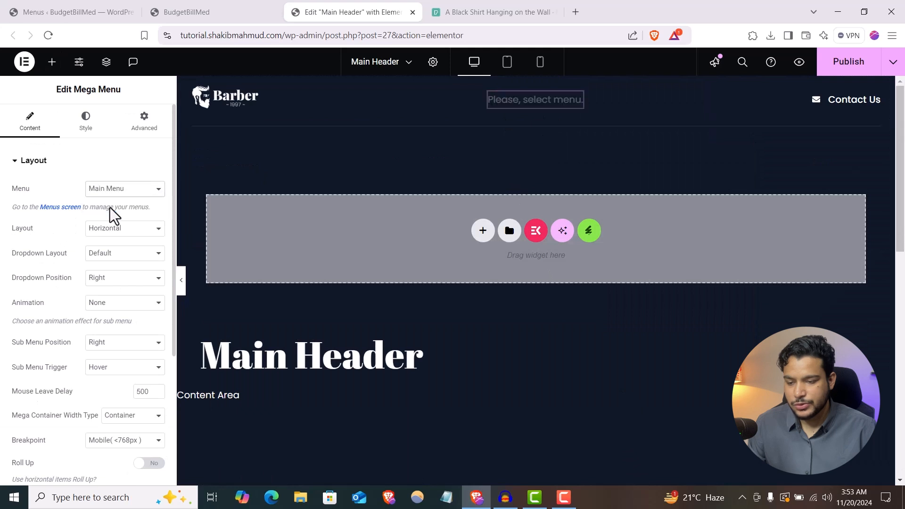
left_click(871, 68)
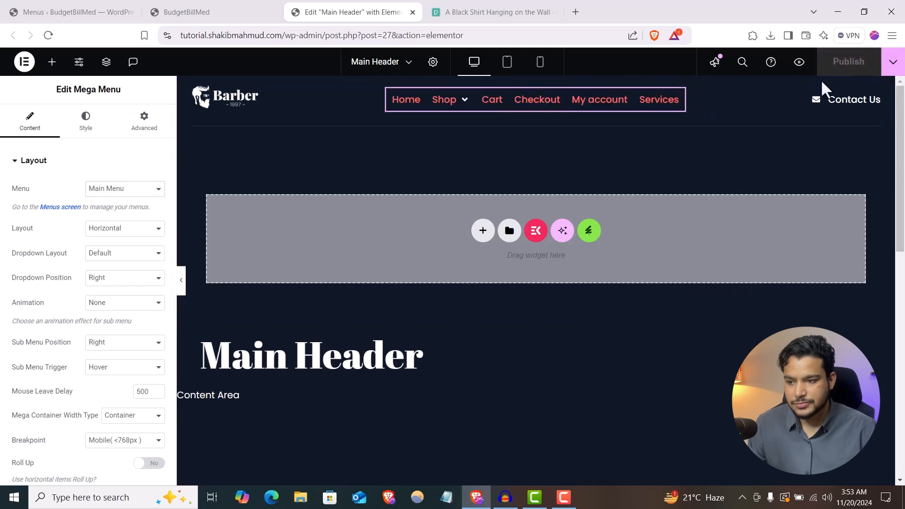
- Preview the Shop mega menu on the live home page and copy its Men's Shirt link text
left_click(188, 2)
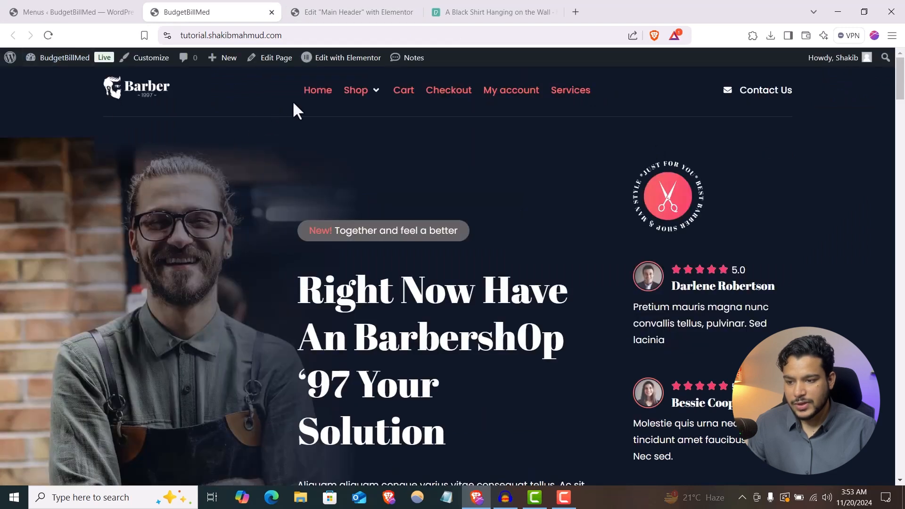
mouse_move(354, 94)
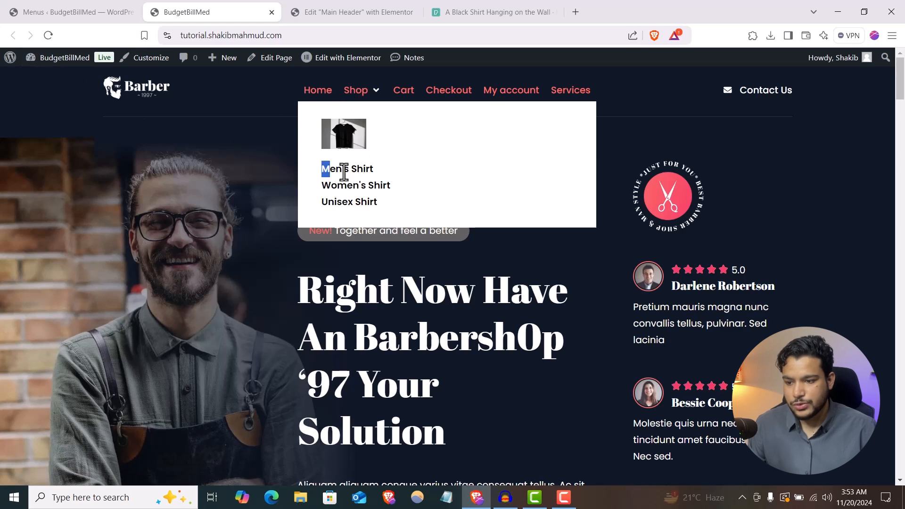
left_click_drag(344, 173, 382, 178)
key("ctrl+c")
left_click(70, 12)
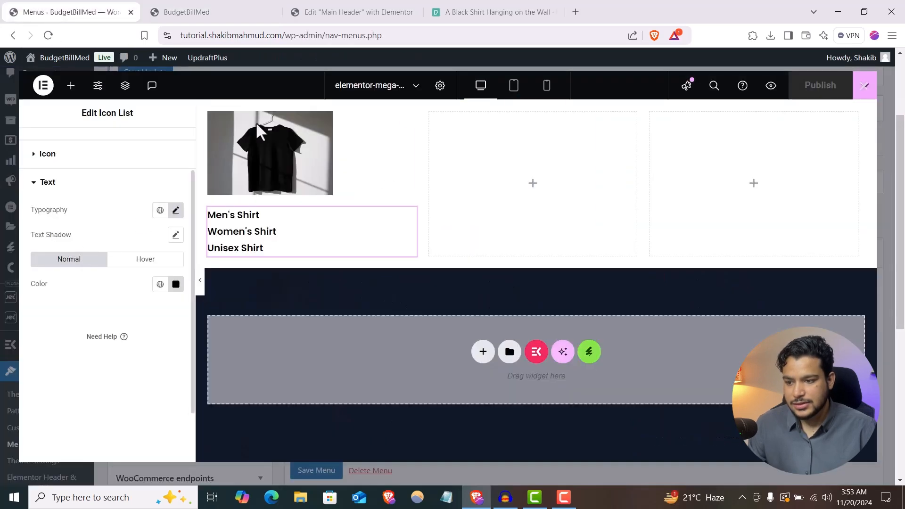
left_click(191, 10)
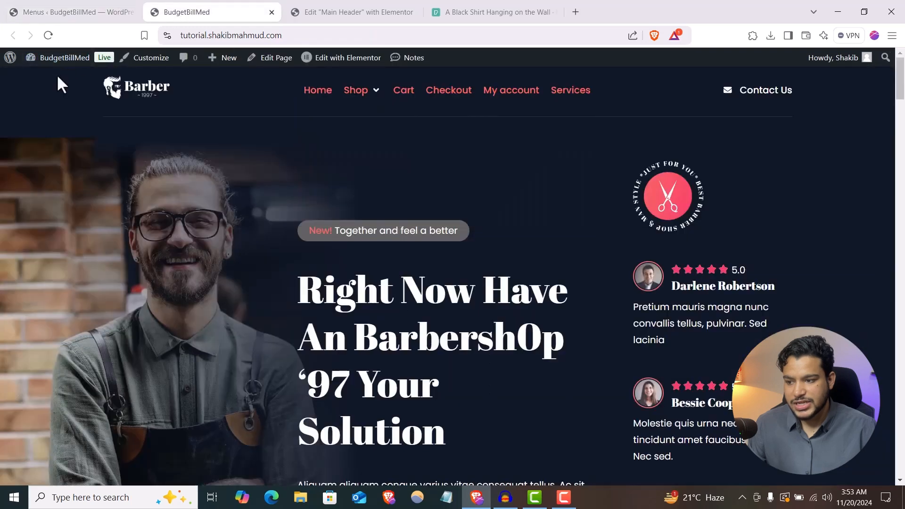
- Open the product categories page from the WordPress dashboard in a new tab and add a category named Men's Shirt
mouse_move(59, 61)
middle_click(61, 78)
left_click(456, 9)
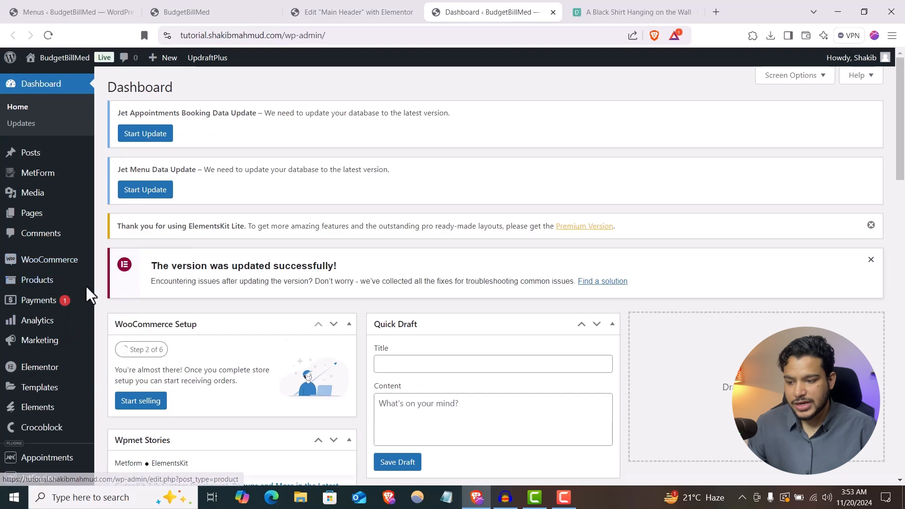
mouse_move(95, 287)
left_click(128, 316)
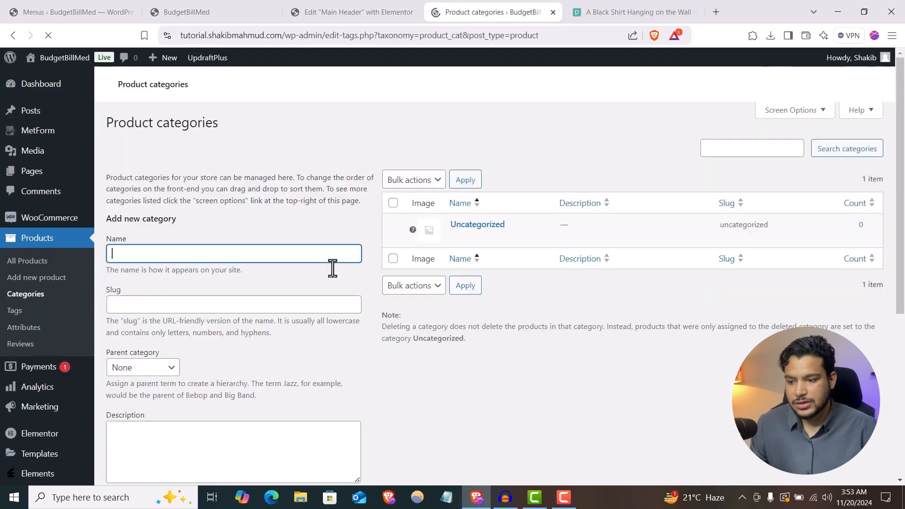
type("Men's Shirt")
key("Return")
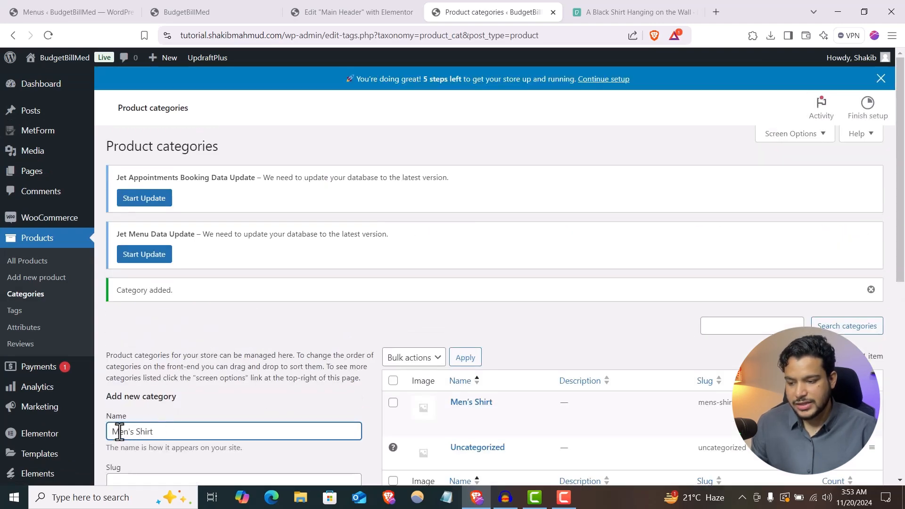
- Add a product category named Women's Shirt
type("W")
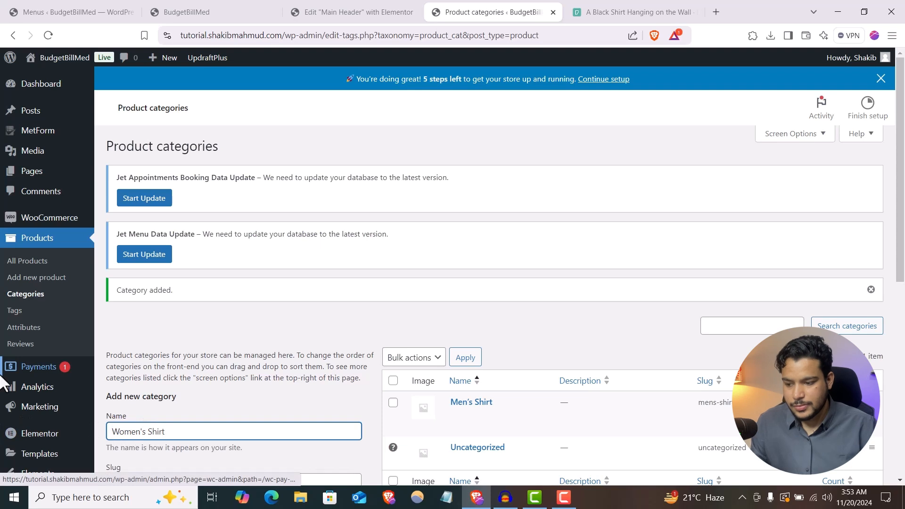
type("om")
key("Return")
- Add a product category named Unisex Shirt
mouse_move(10, 385)
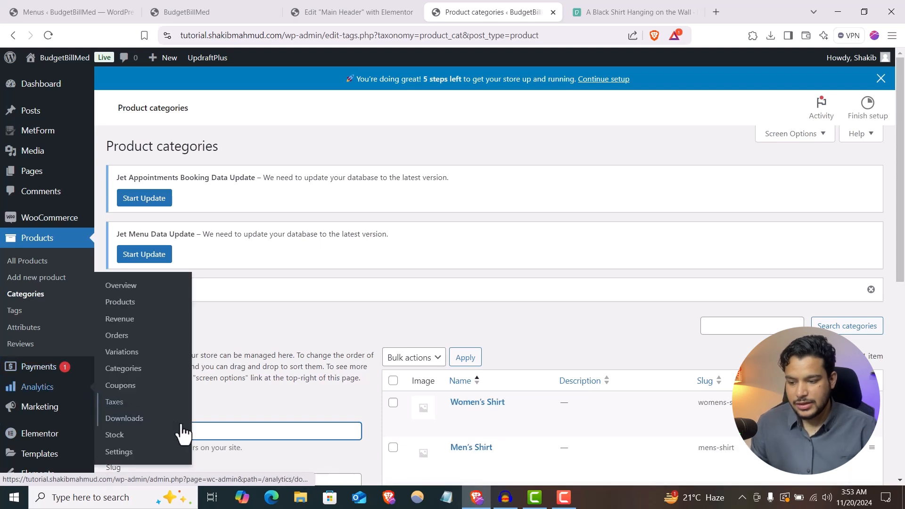
key("ctrl+v")
key("ctrl+v")
key("ctrl+a")
key("ctrl+v")
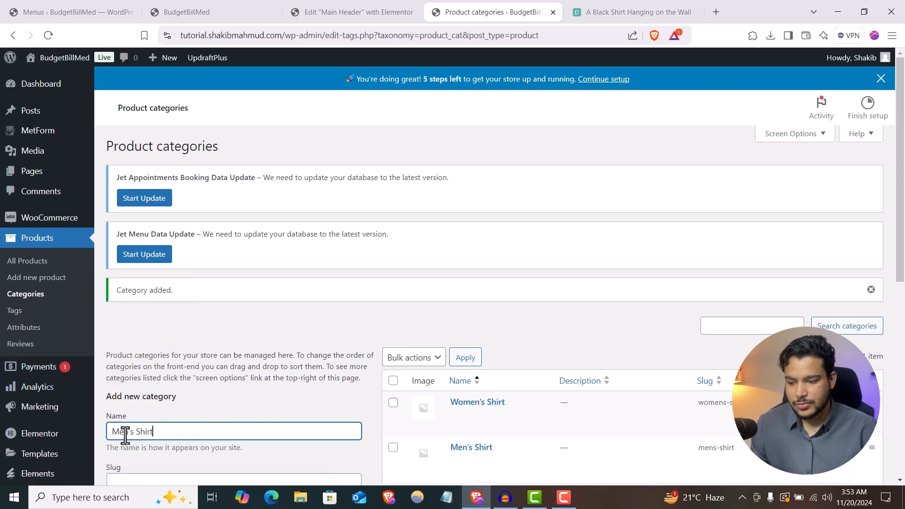
mouse_move(1, 415)
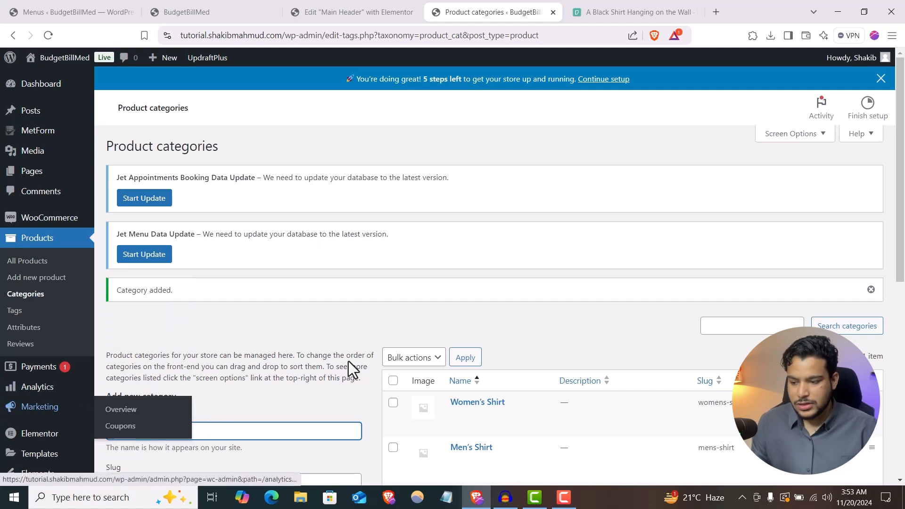
key("Return")
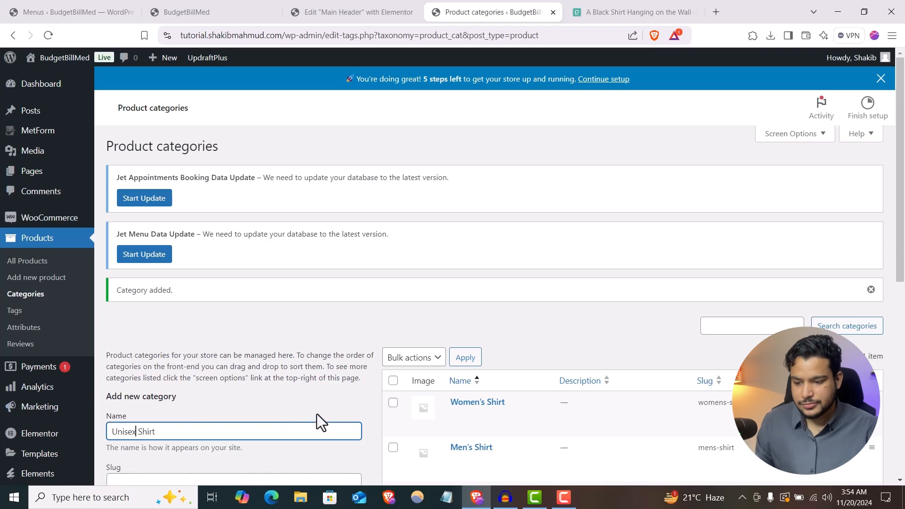
- View the Men's Shirt category page in a new tab and copy its URL
scroll(330, 410, "down", 3)
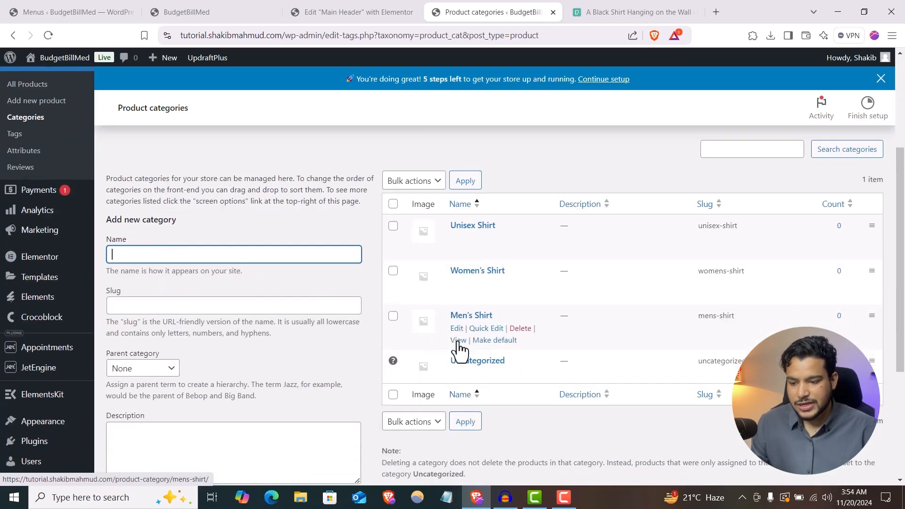
middle_click(459, 340)
left_click(519, 10)
left_click(415, 37)
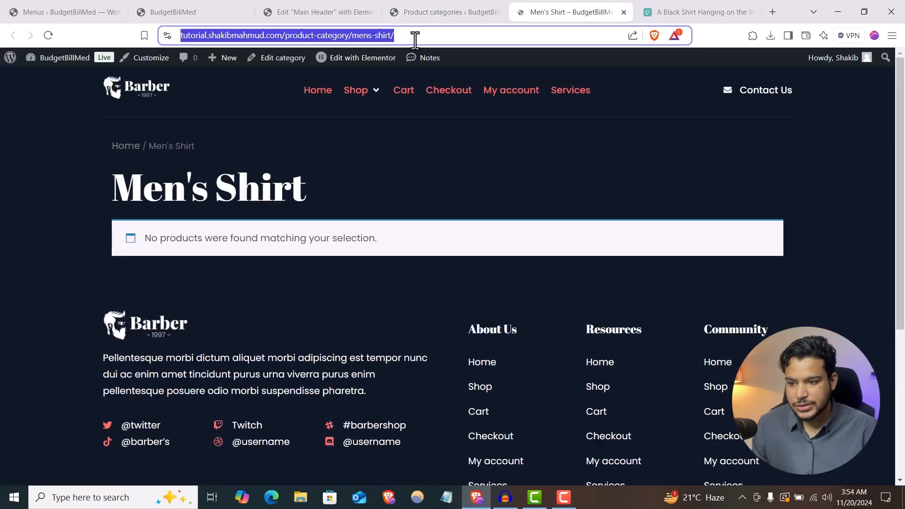
- In the mega menu's icon list, set the Men's Shirt item's link to the copied /product-category/mens-shirt/ URL
left_click(202, 7)
key("ctrl+Tab")
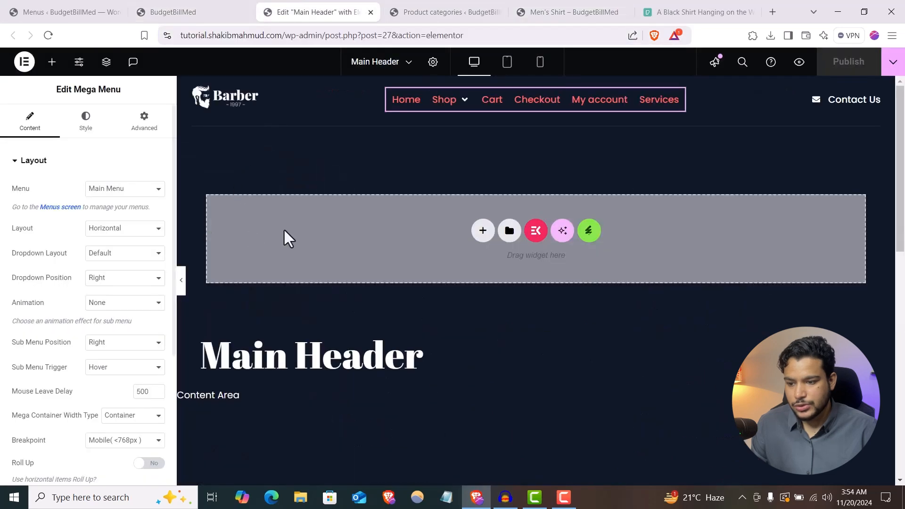
left_click(19, 6)
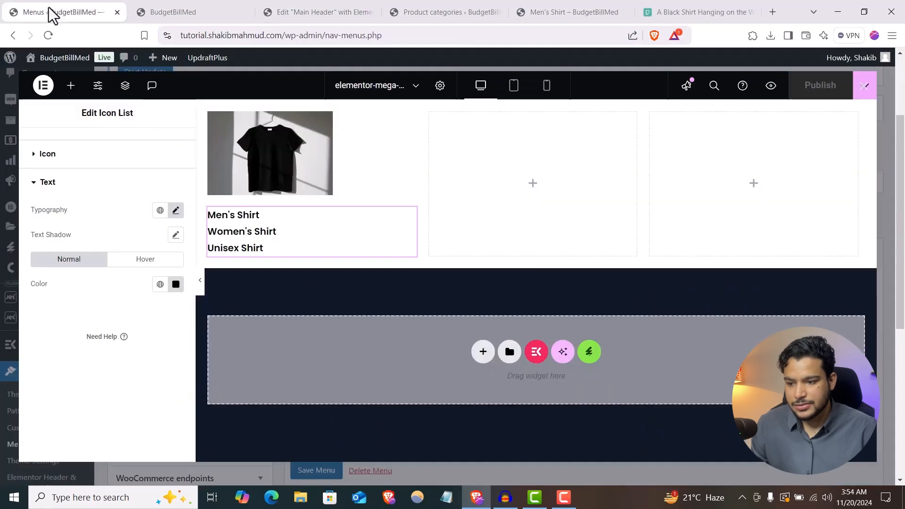
left_click(243, 213)
left_click(49, 147)
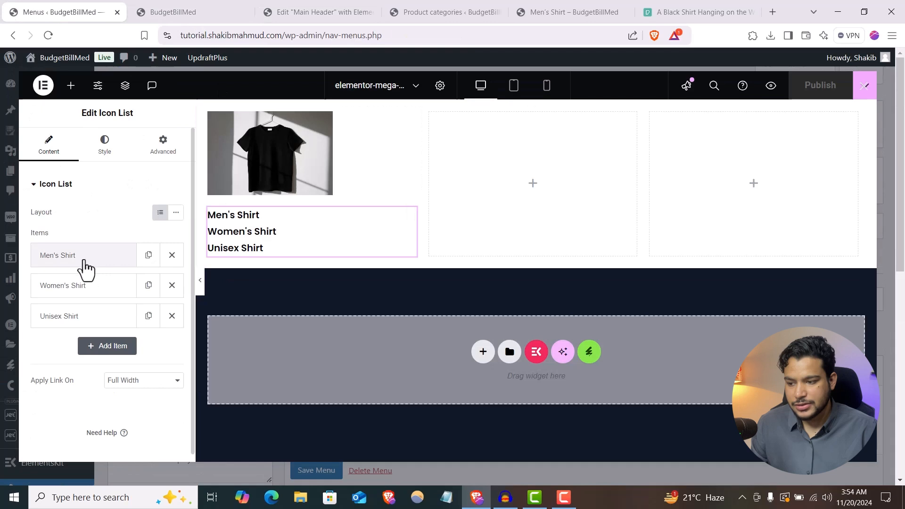
left_click(85, 267)
key("ctrl+v")
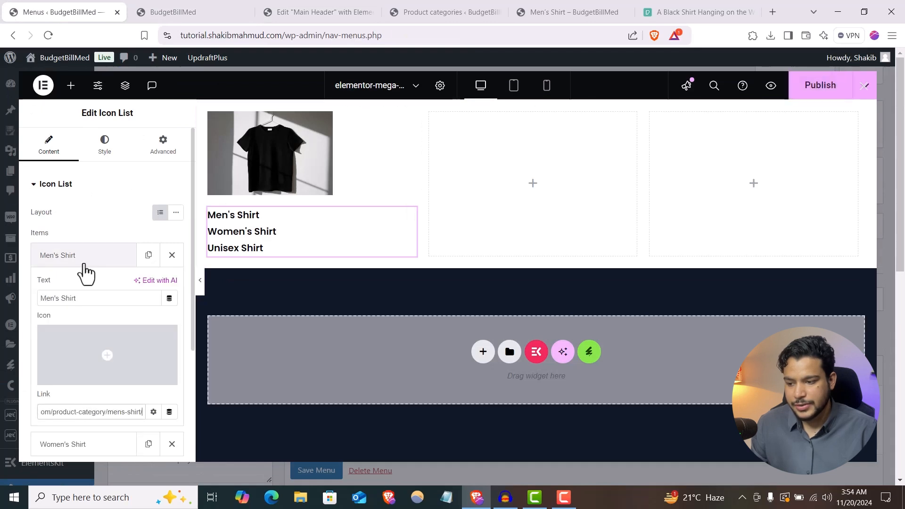
left_click(84, 264)
- Copy the Women's Shirt category page's URL and set it as the link of the Women's Shirt list item
left_click(78, 294)
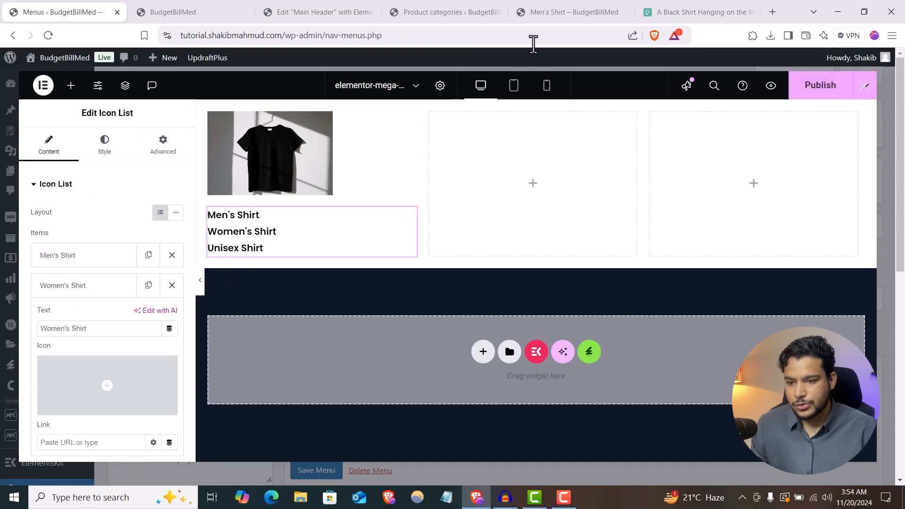
left_click(572, 12)
left_click(465, 4)
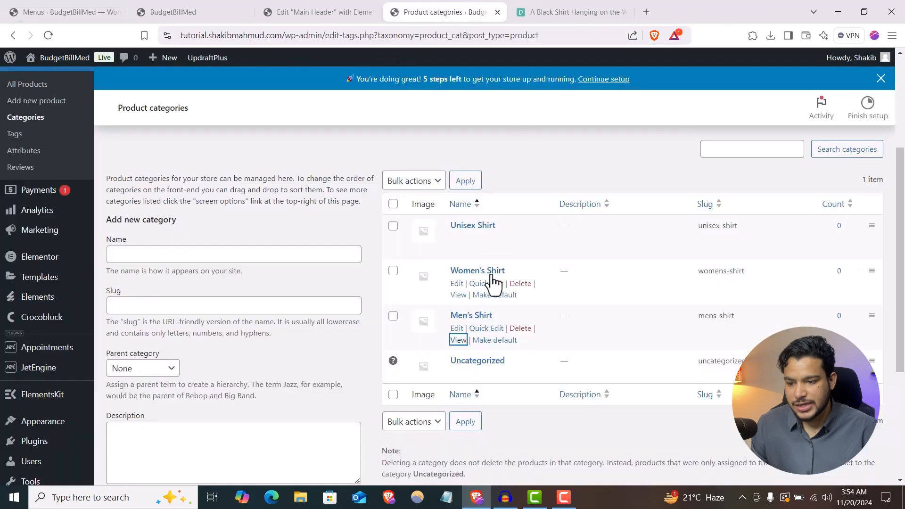
left_click_drag(458, 295, 537, 1)
left_click(537, 2)
left_click(483, 36)
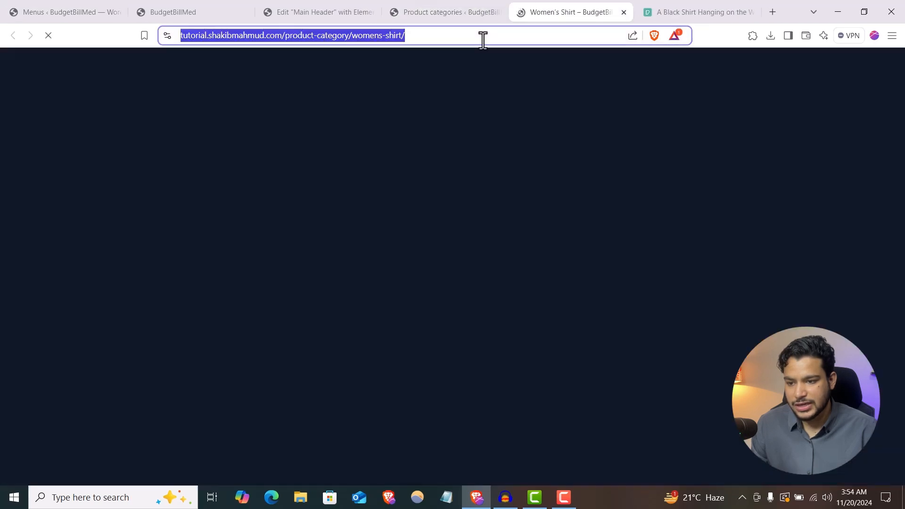
middle_click(555, 2)
left_click(53, 10)
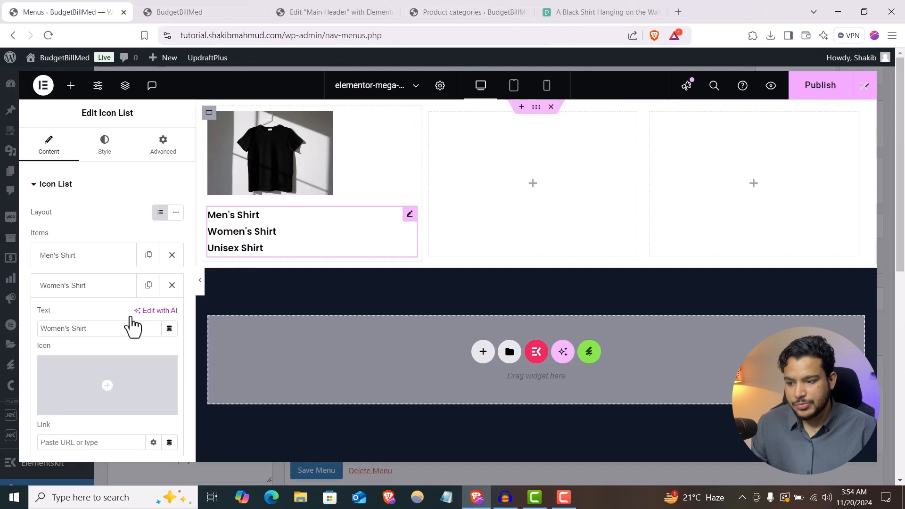
left_click(86, 287)
- Expand the Unisex Shirt list item and copy the URL of the Unisex Shirt category page
left_click(83, 317)
left_click(524, 8)
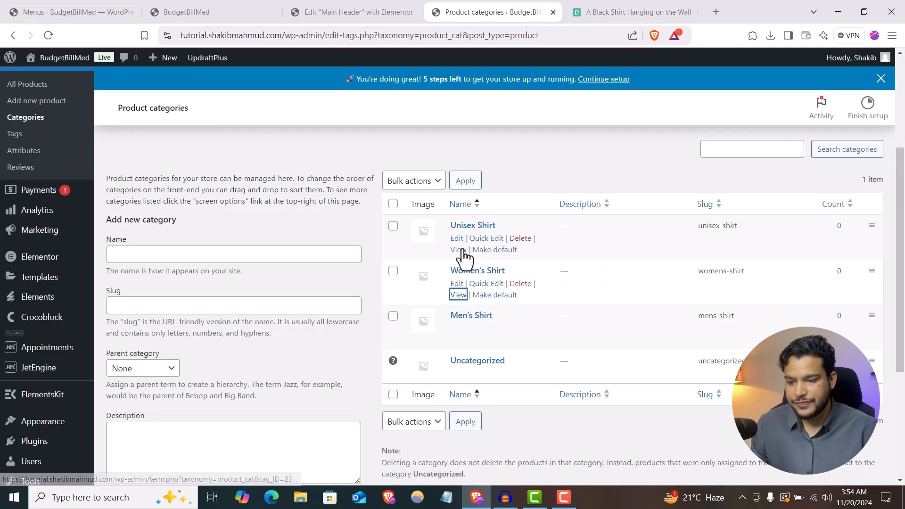
middle_click(458, 249)
left_click(584, 9)
left_click(541, 32)
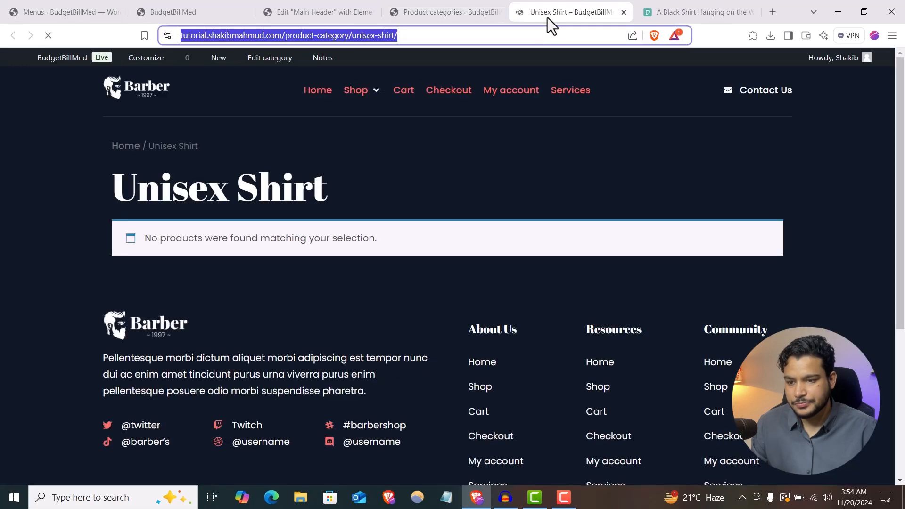
key("ctrl+w")
- Link the Unisex Shirt list item to the copied /product-category/unisex-shirt/ URL and publish the mega menu template
left_click(166, 2)
left_click(4, 3)
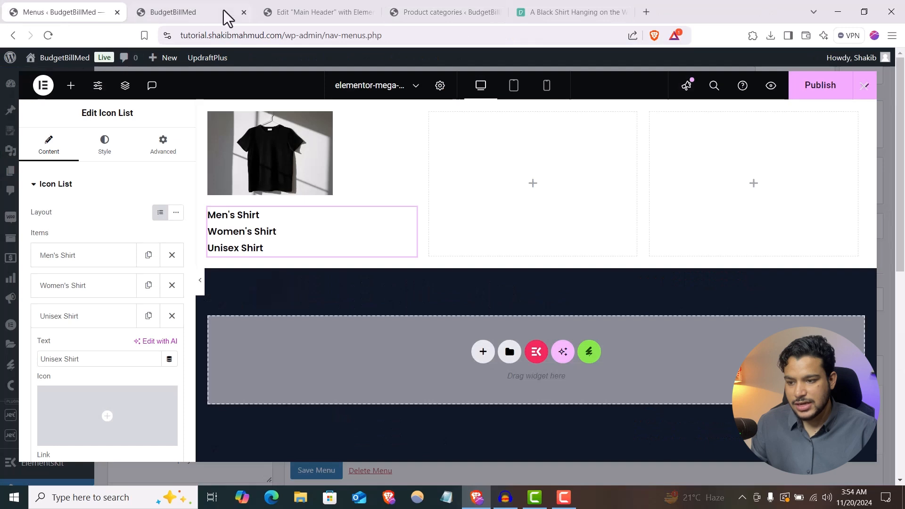
scroll(80, 339, "down", 3)
left_click(88, 355)
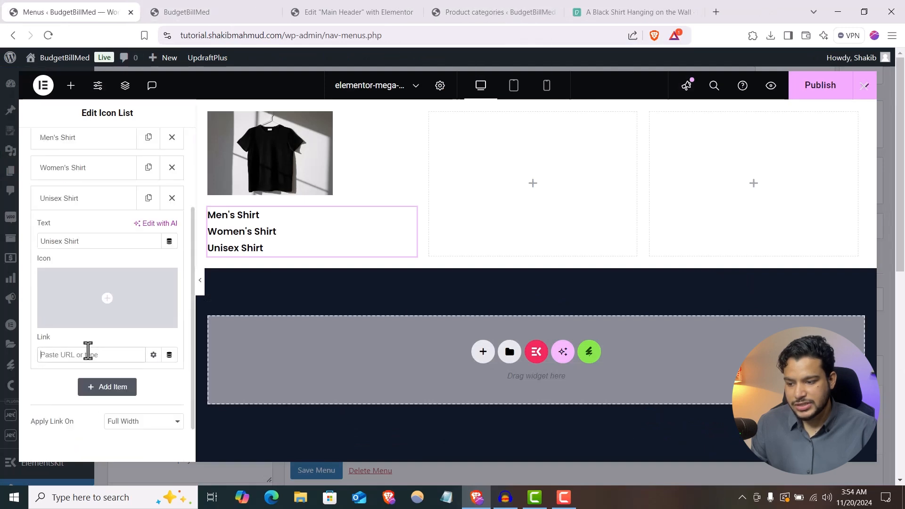
left_click(88, 201)
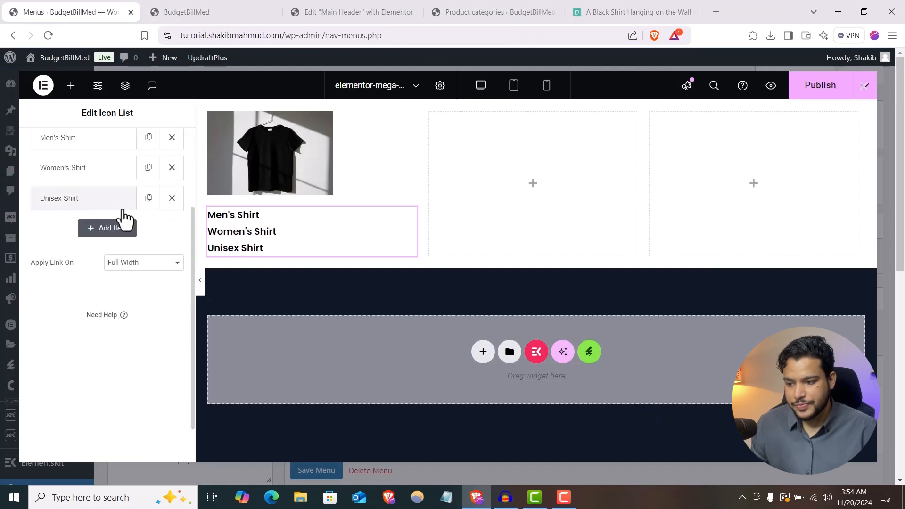
left_click(819, 86)
- Test the Shop mega menu on the live site by following its Men's Shirt link and reading the category page
left_click(198, 12)
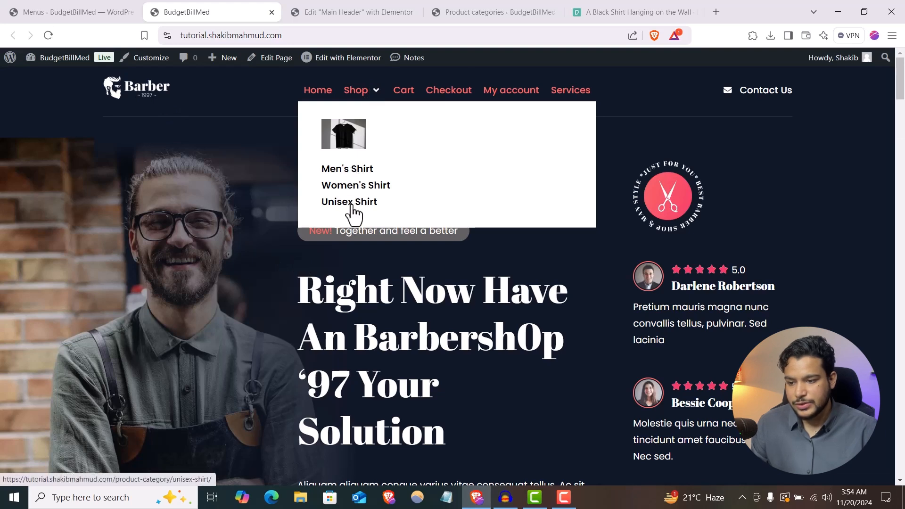
left_click(353, 170)
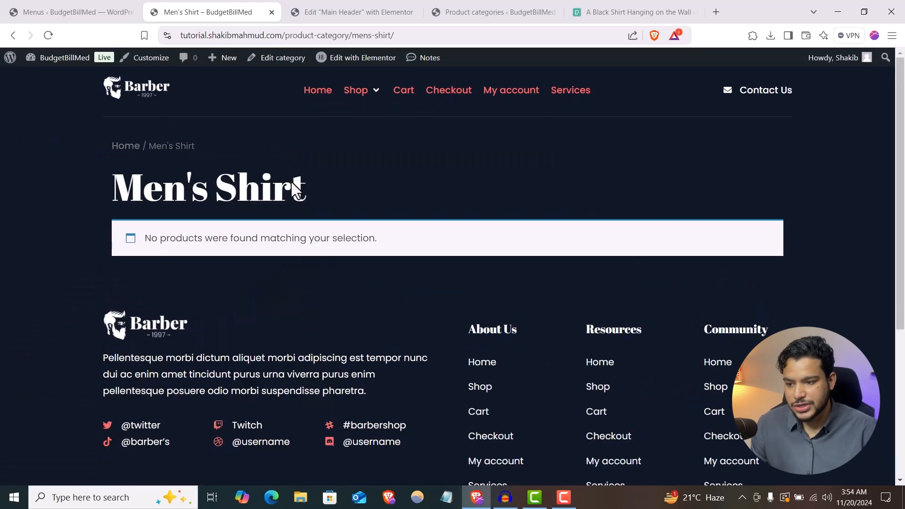
left_click_drag(387, 244, 146, 245)
left_click_drag(383, 245, 137, 255)
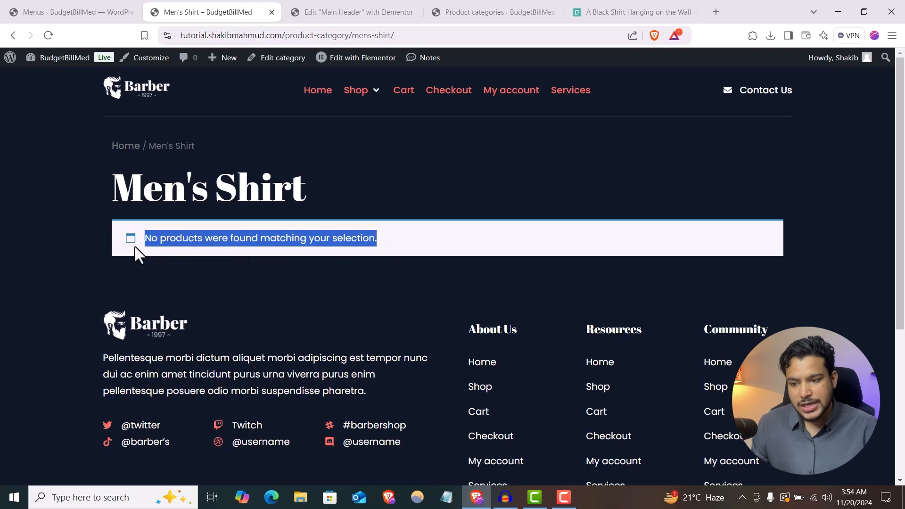
mouse_move(356, 103)
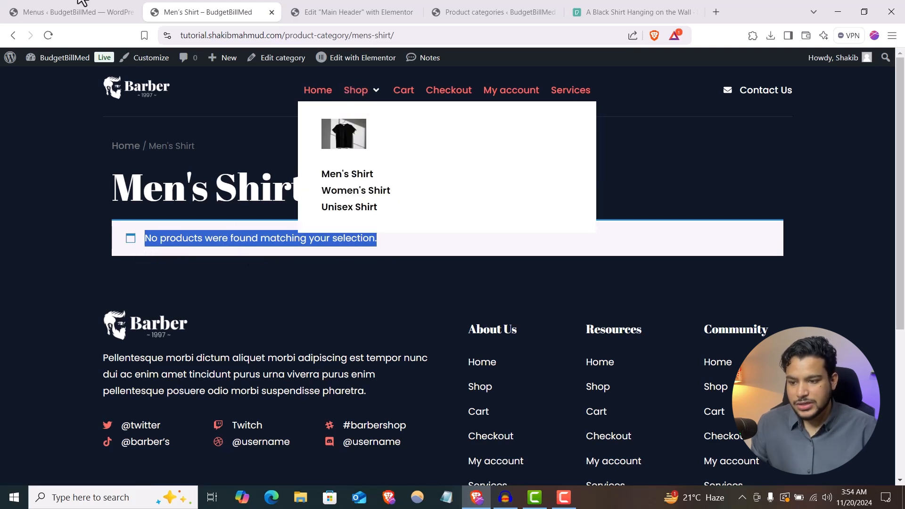
- Duplicate the mega menu's T-shirt column container and delete the empty container beside the copy
left_click(71, 11)
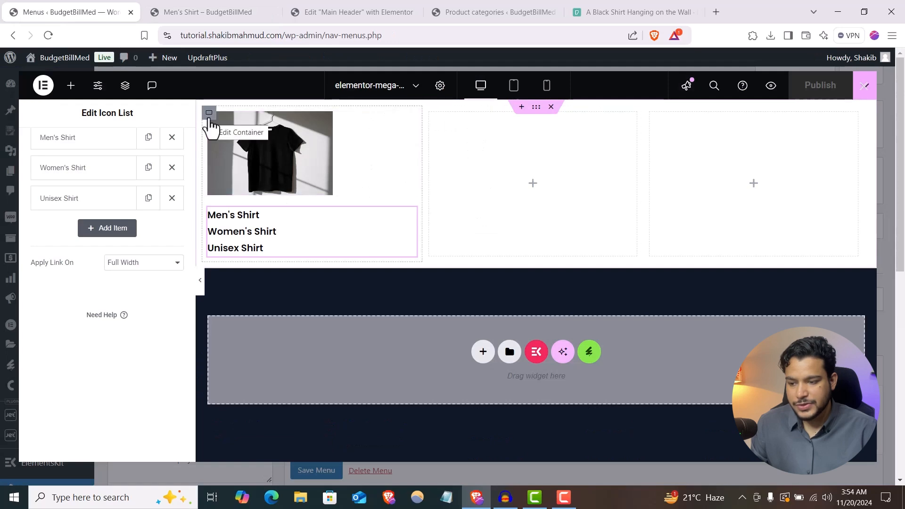
right_click(262, 152)
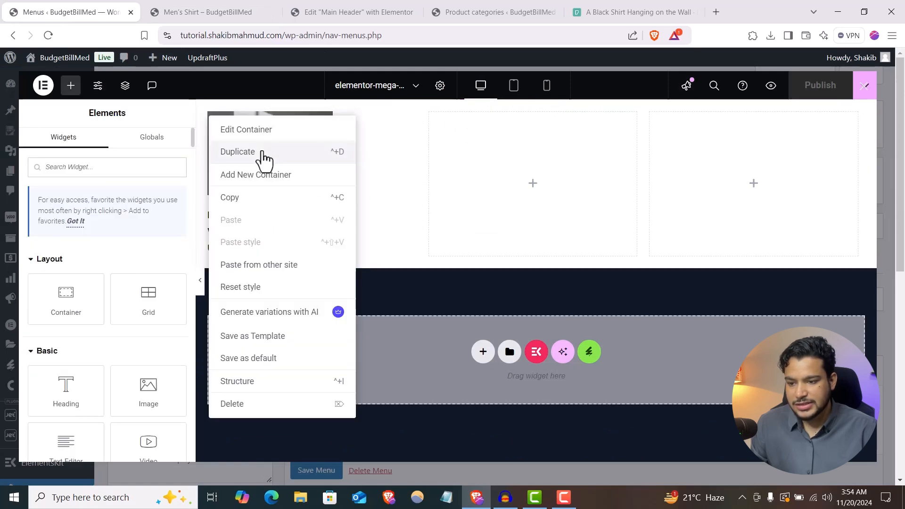
left_click(262, 153)
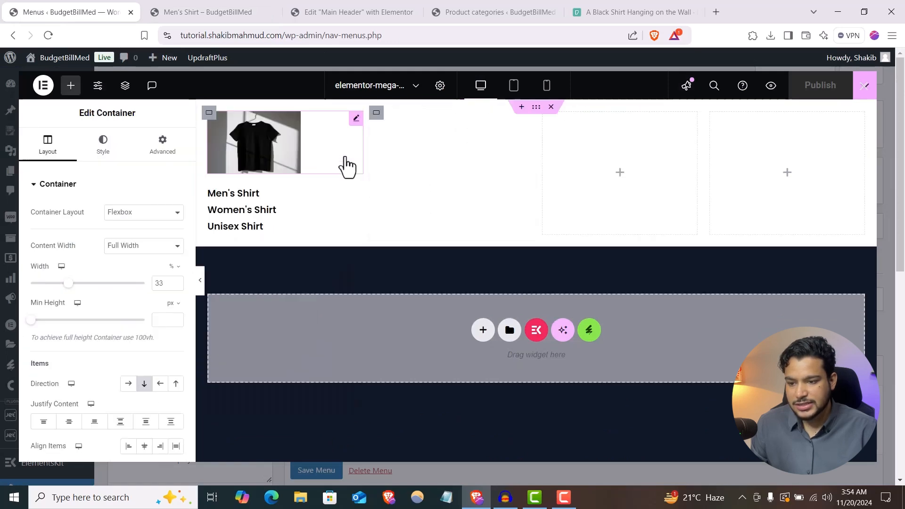
right_click(543, 115)
left_click(575, 405)
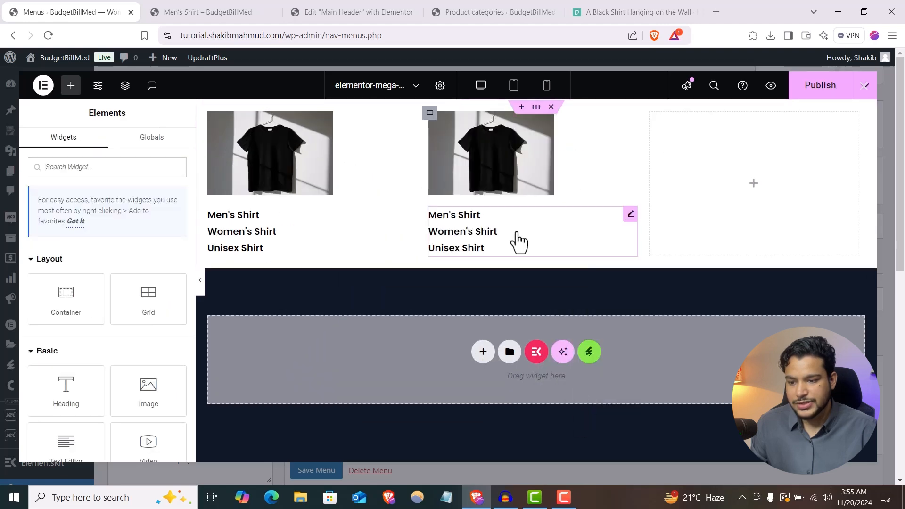
- Open the image selection for the T-shirt picture in the mega menu's second column
left_click(470, 221)
left_click(486, 182)
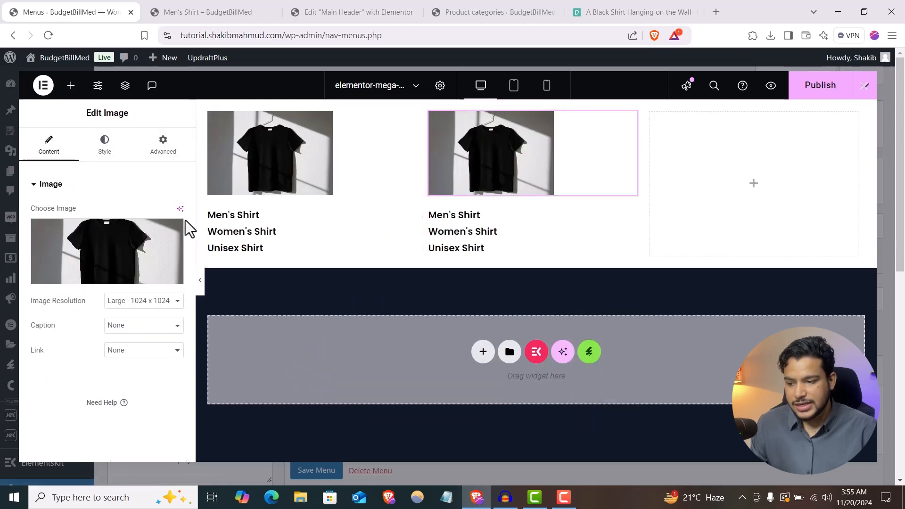
left_click(107, 248)
- Leave the black shirt photo on Pexels and search its photos for shoes
left_click(608, 4)
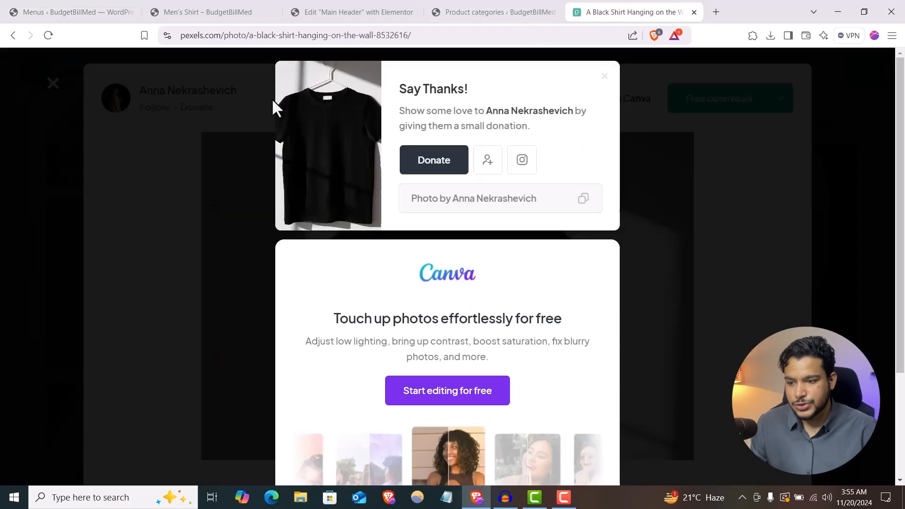
left_click(9, 214)
left_click(9, 213)
left_click(258, 72)
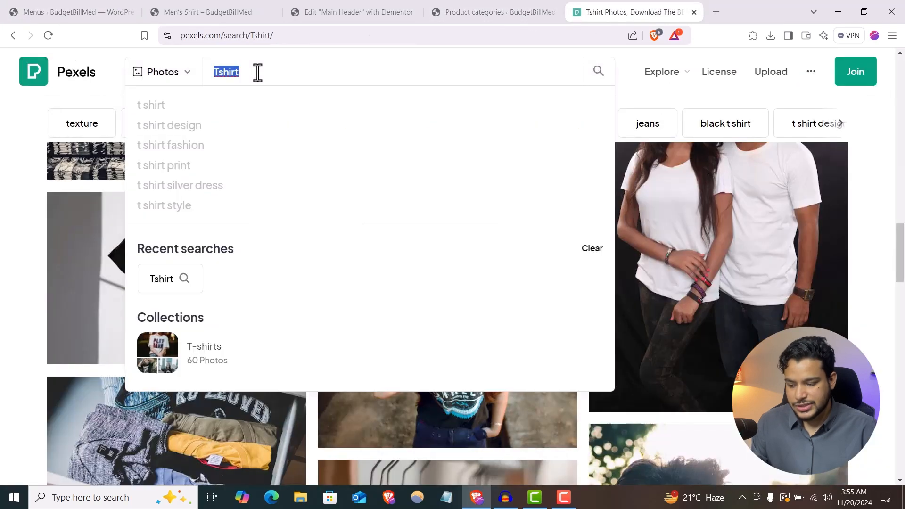
type("shose")
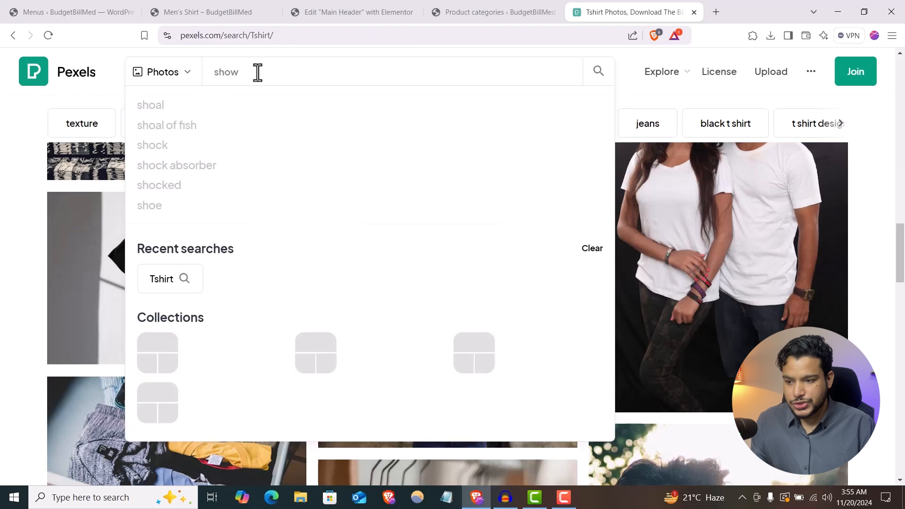
key("BackSpace")
key("BackSpace")
type("es")
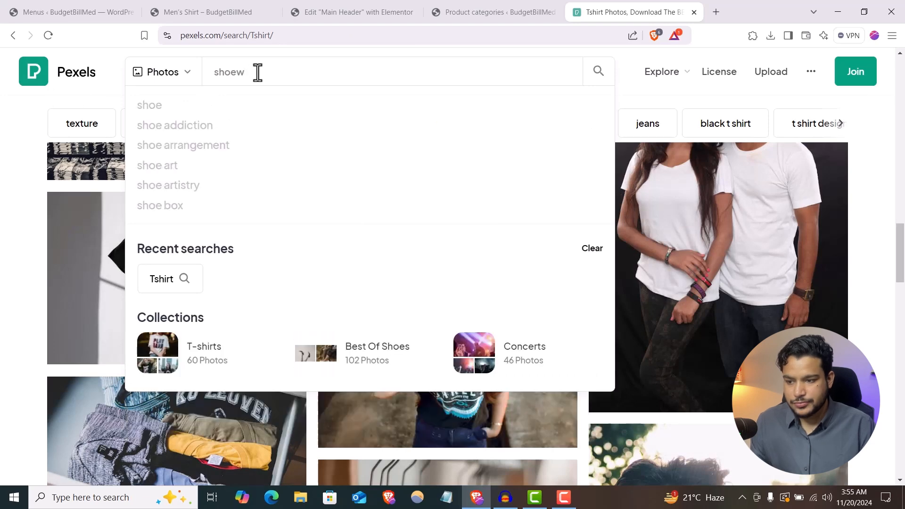
key("Return")
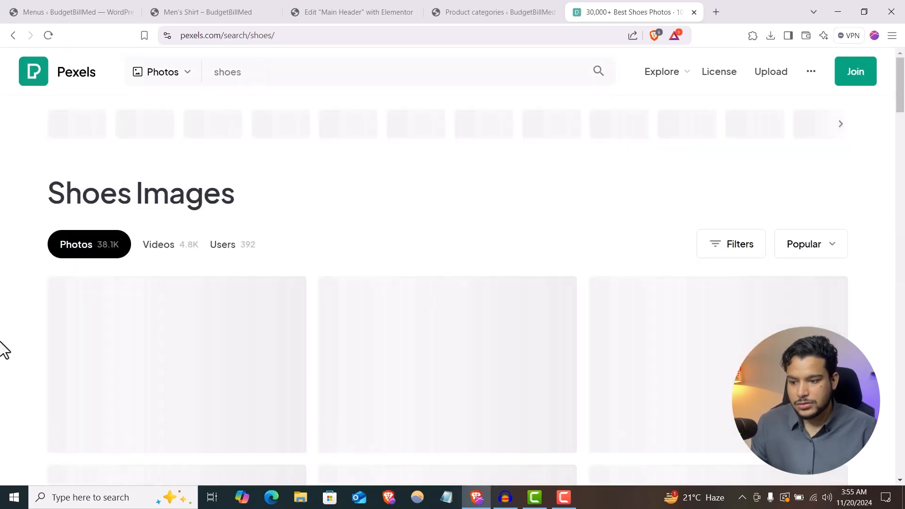
- Browse the shoe photos and open the one of a pair of brown leather shoes
scroll(2, 352, "down", 4)
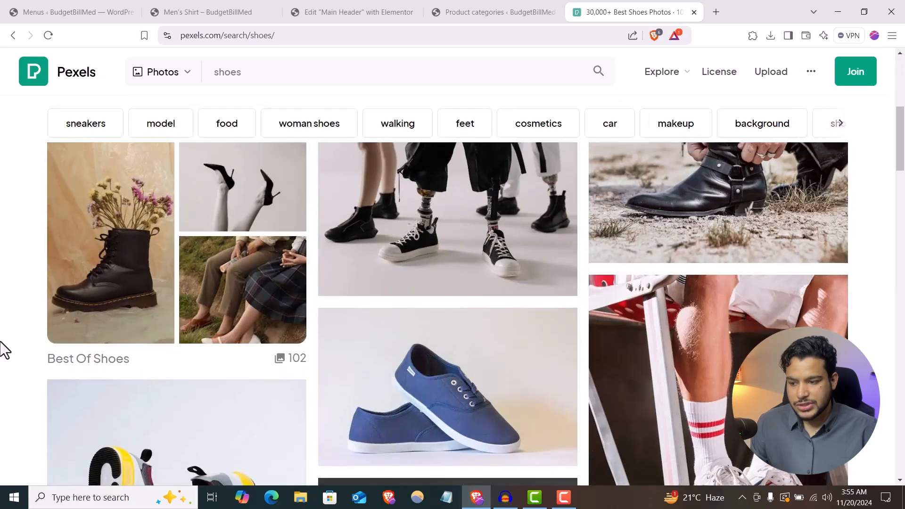
scroll(71, 408, "up", 4)
scroll(162, 340, "up", 2)
left_click(162, 340)
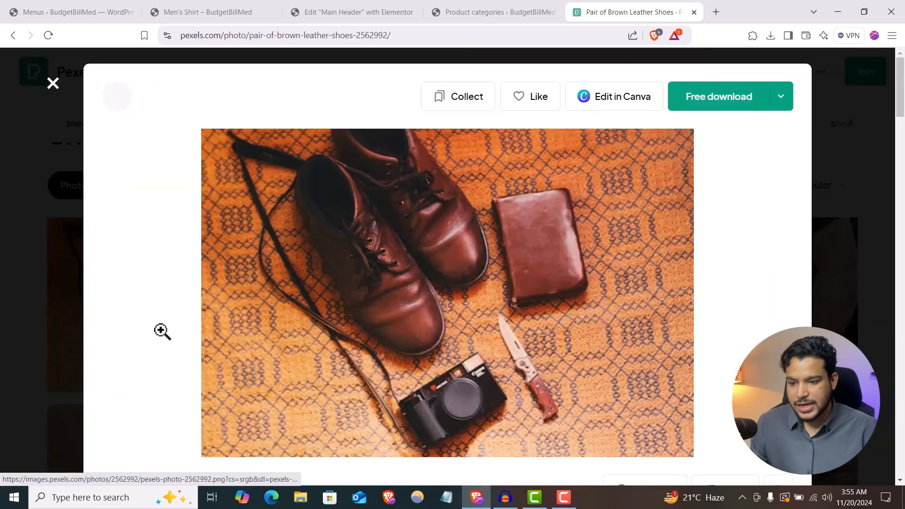
- Download the brown leather shoes photo and return to the WordPress Menus tab, closing the Main Header editor tab
left_click(684, 115)
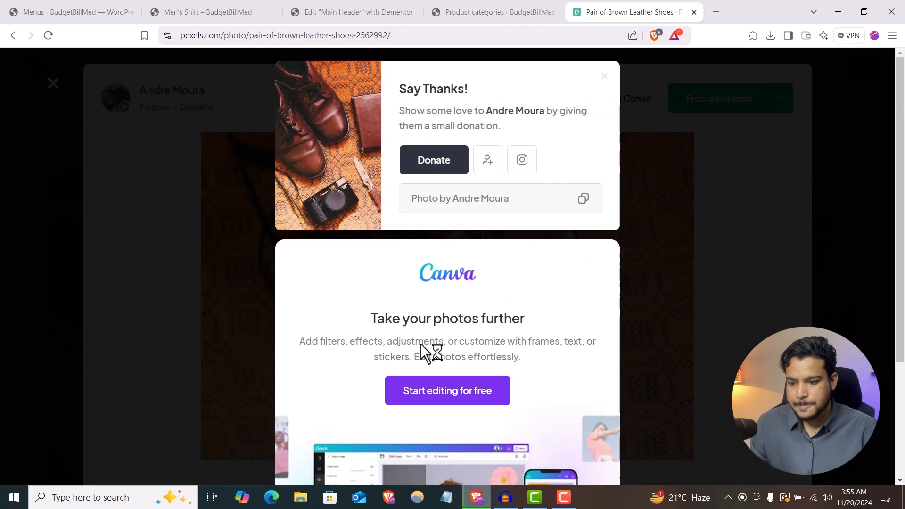
left_click(354, 262)
left_click(235, 12)
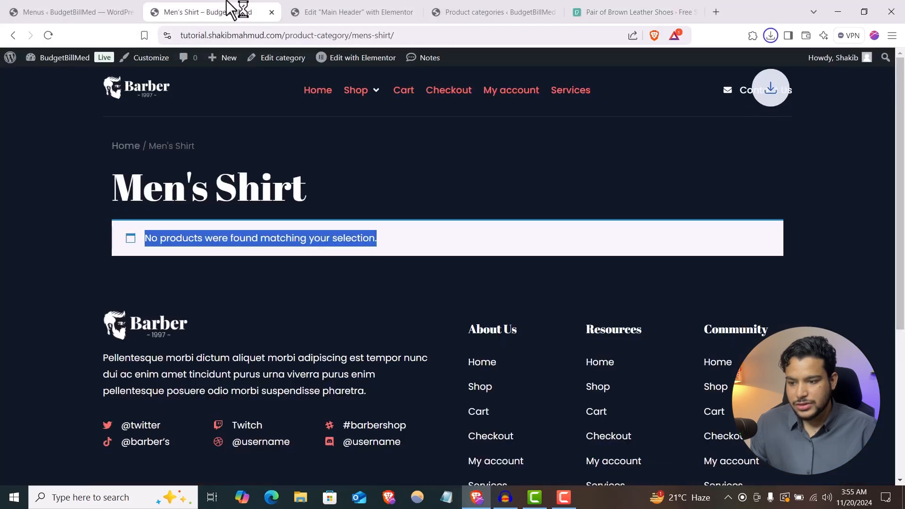
left_click(377, 6)
left_click(75, 11)
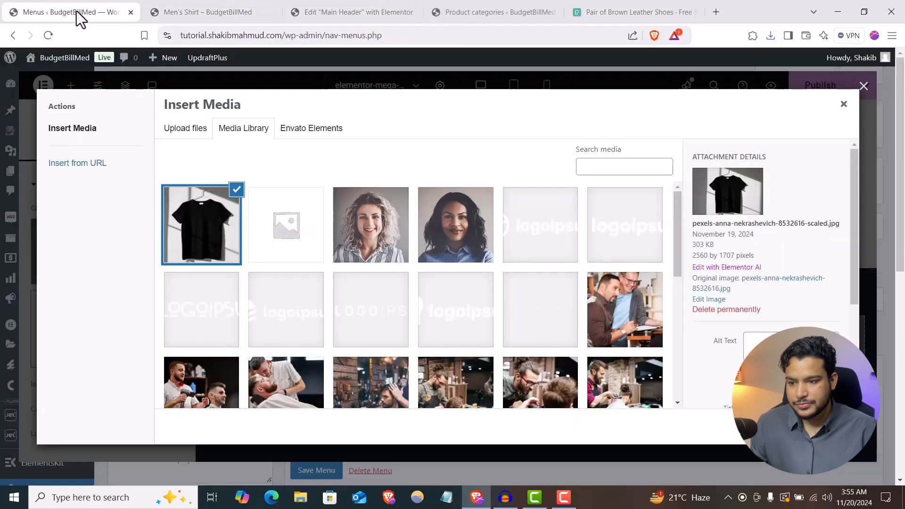
middle_click(363, 9)
- Upload the downloaded brown leather shoes photo and insert it as the picture in the mega menu's second column
left_click(193, 131)
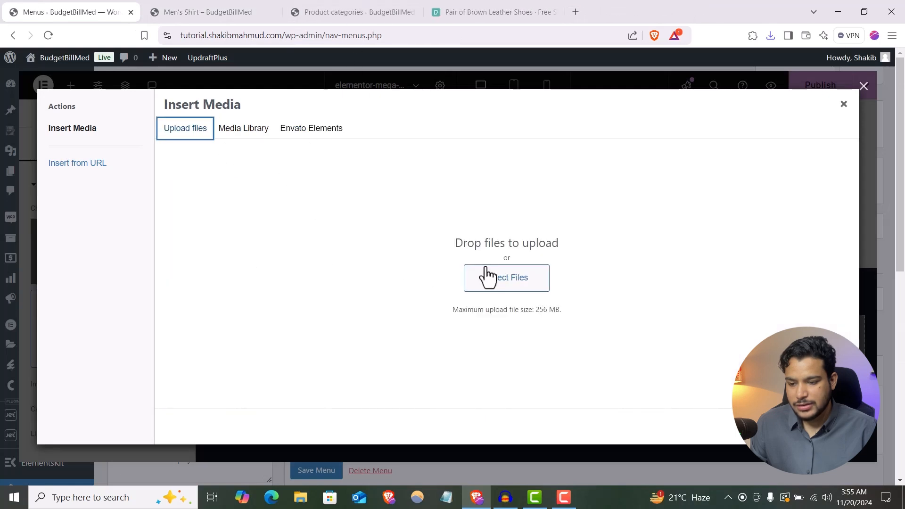
left_click(490, 279)
left_click(157, 98)
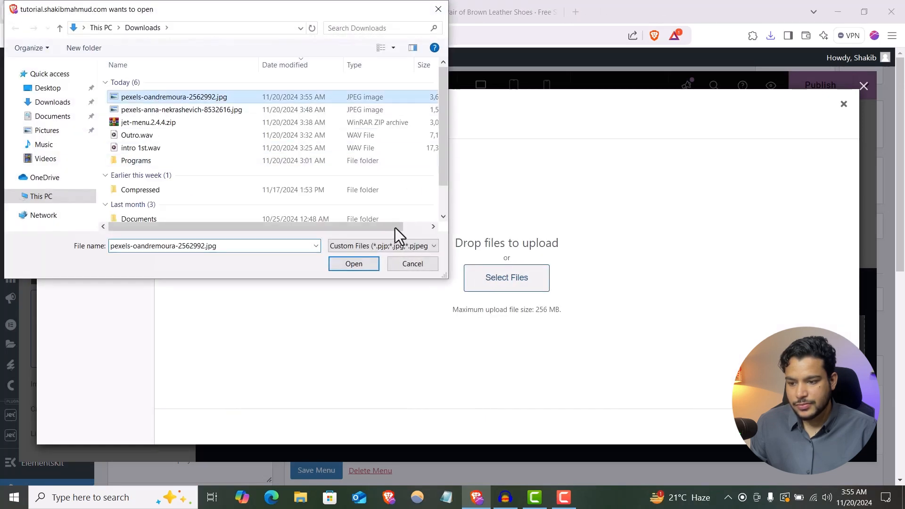
left_click(352, 265)
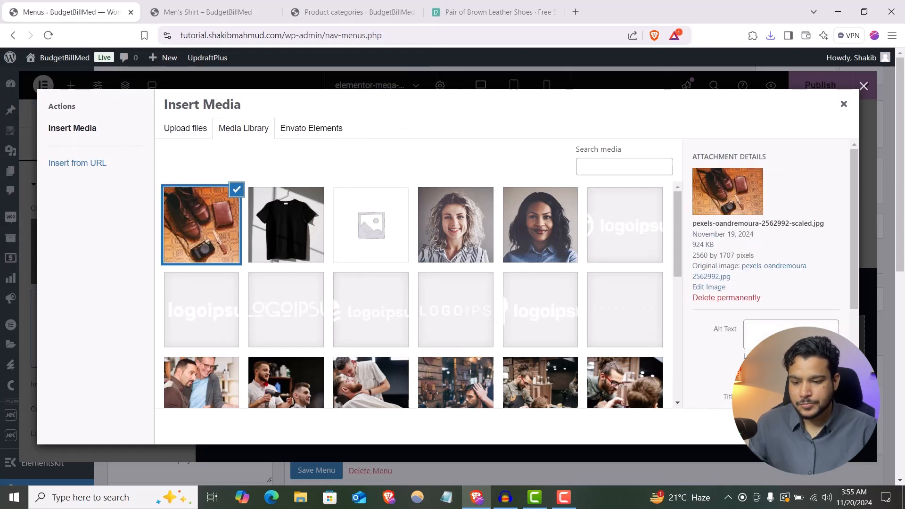
left_click(832, 426)
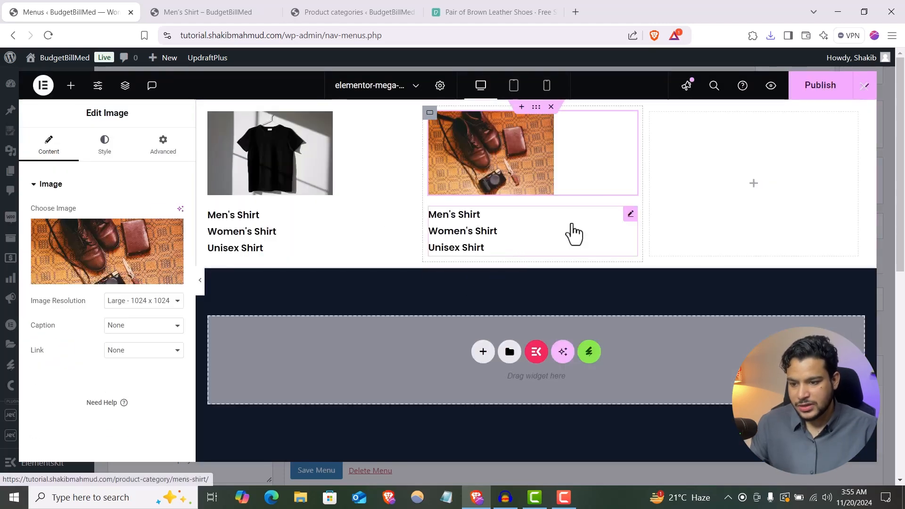
- Rename the first two items of the second column's icon list as Men's Shoes and Women's Shoes
left_click(573, 232)
left_click(81, 259)
double_click(70, 297)
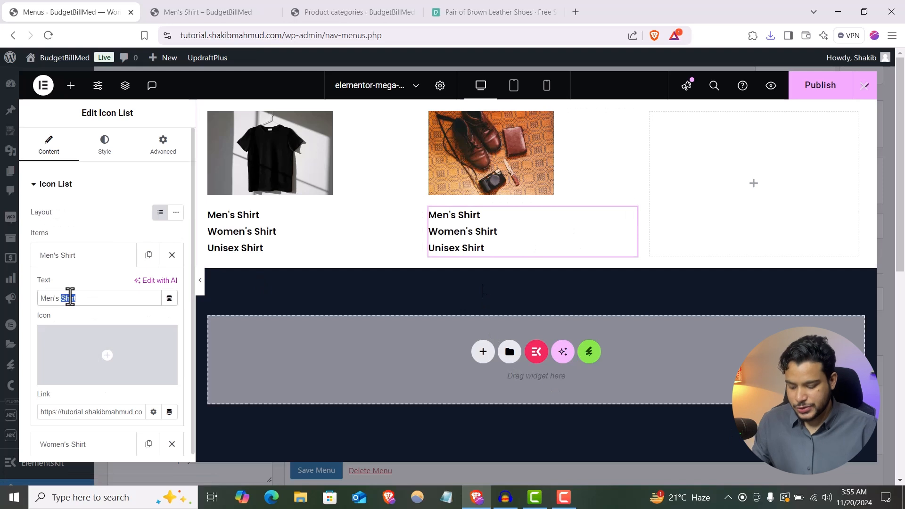
type("S")
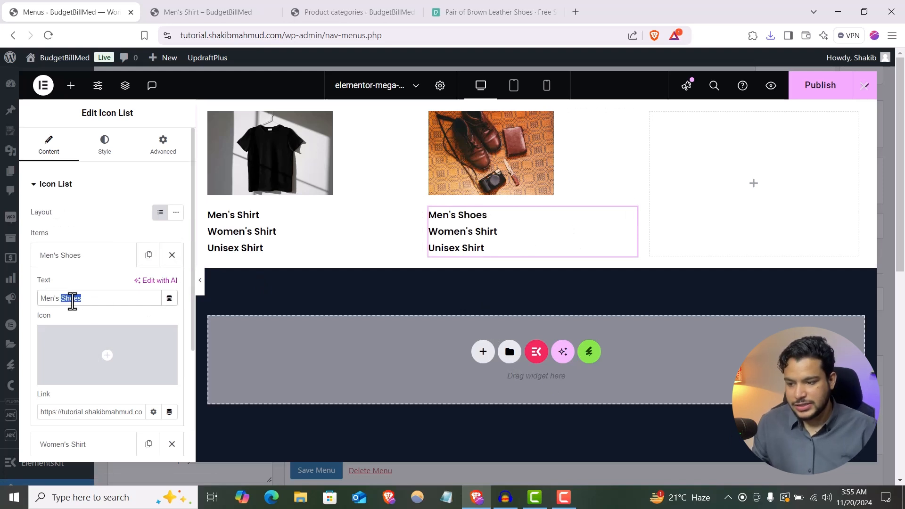
left_click(67, 257)
left_click(71, 290)
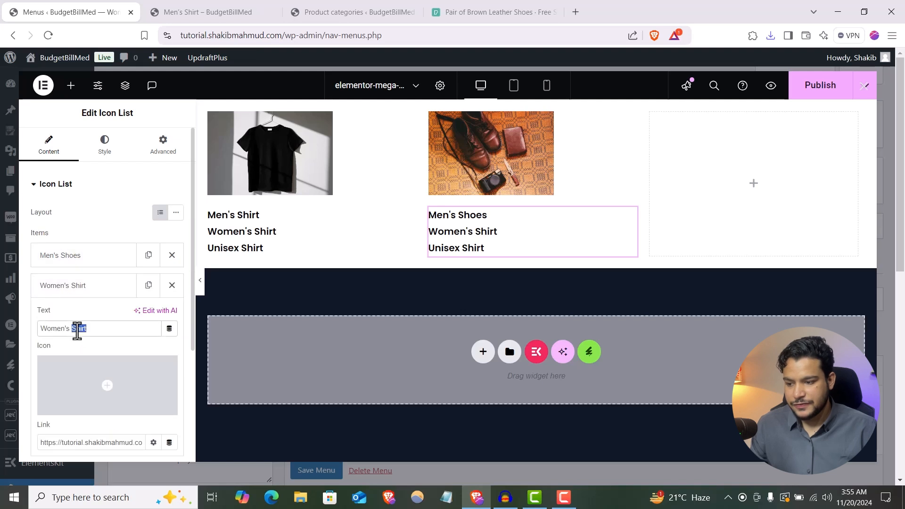
left_click(75, 292)
- Rename the third item of the second column's icon list as Boots and publish the mega menu
left_click(77, 316)
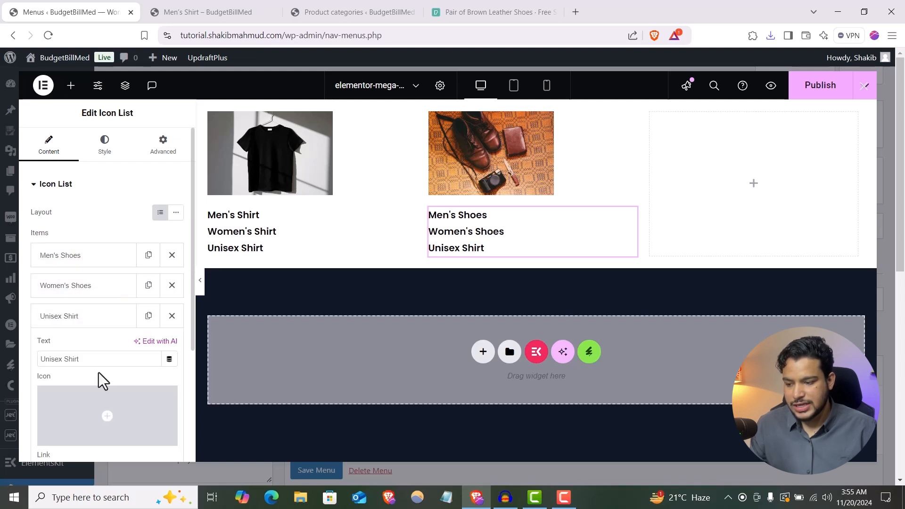
type("VBo")
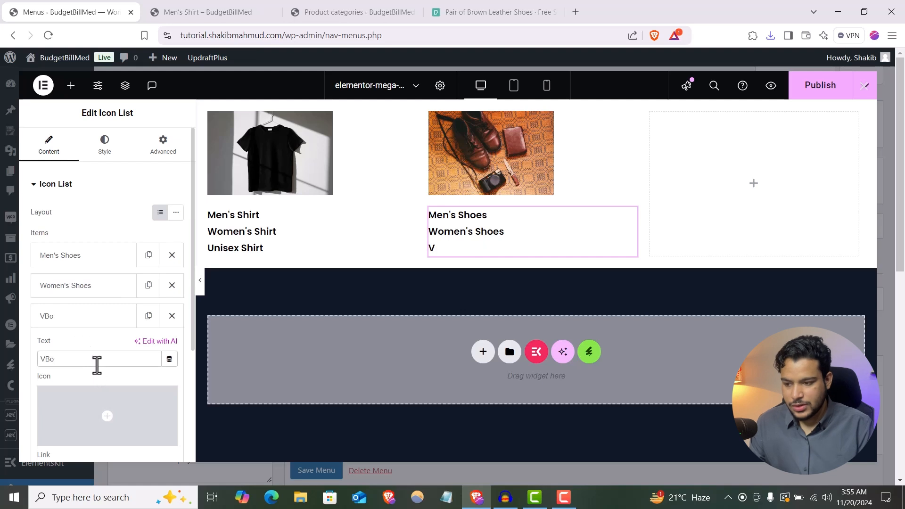
key("BackSpace")
type("B")
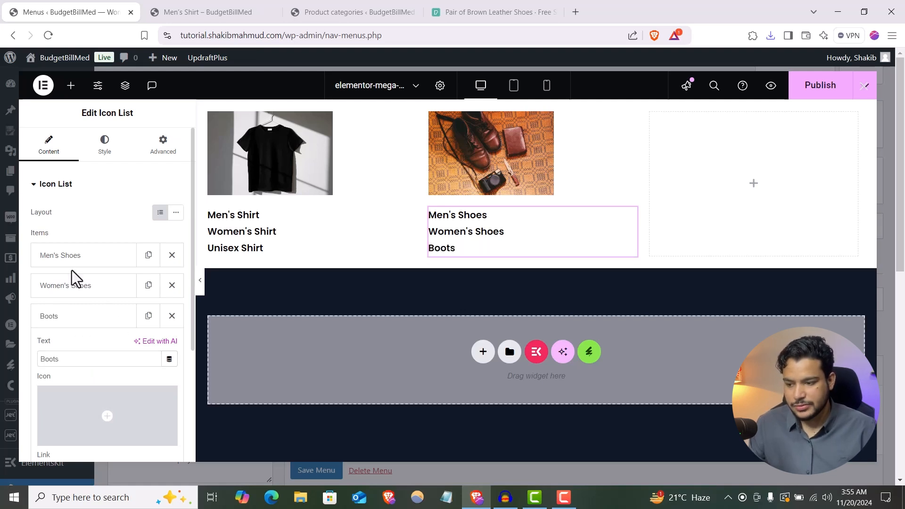
left_click(75, 286)
left_click(83, 295)
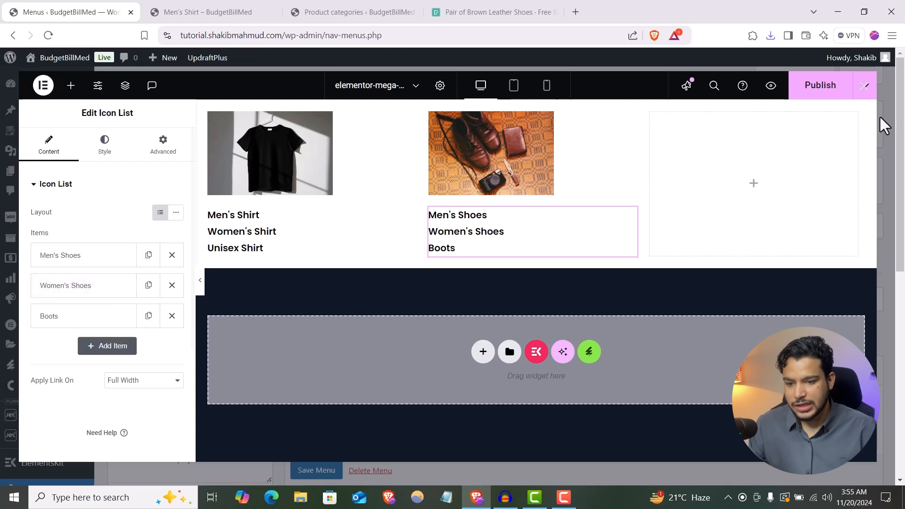
left_click(820, 88)
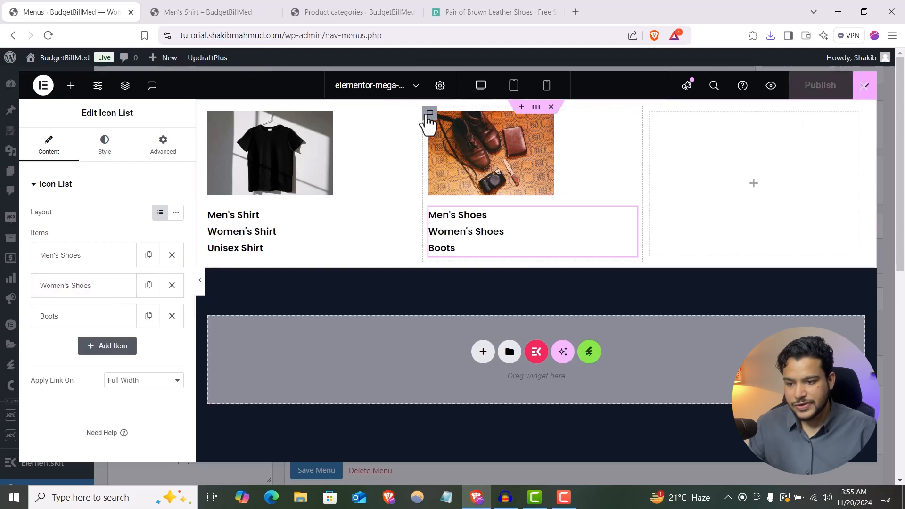
- Duplicate the mega menu's shoes column container and delete the empty container beside the copy
right_click(430, 117)
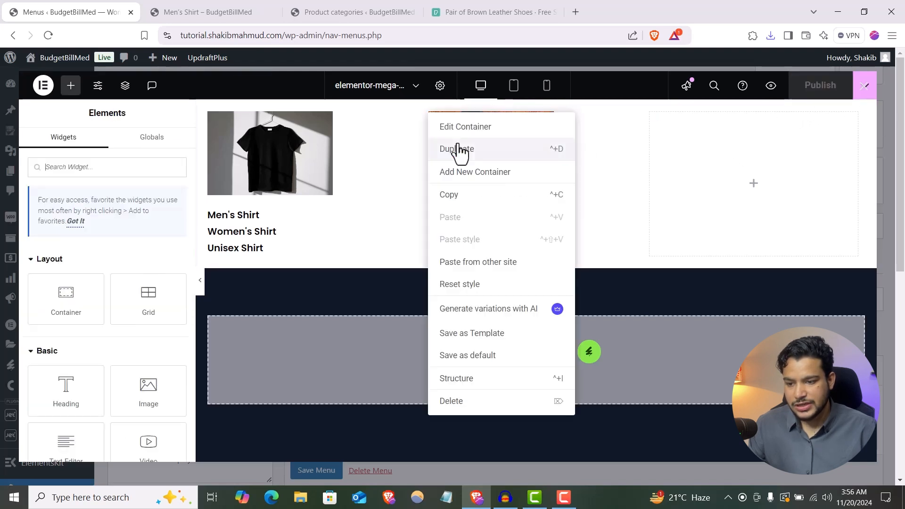
left_click(505, 150)
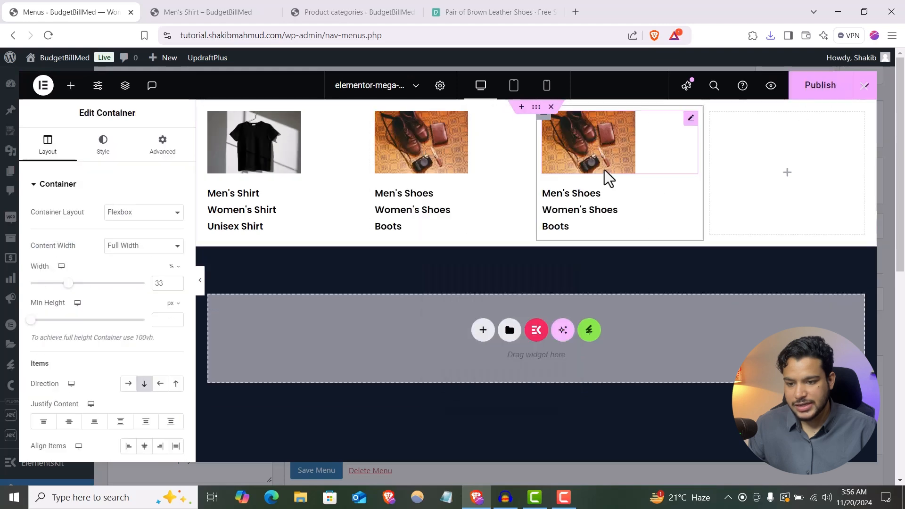
right_click(749, 209)
left_click(721, 384)
- Select the third column's picture, then switch to Pexels, leave the brown shoes photo and search the photos for wallet
left_click(689, 179)
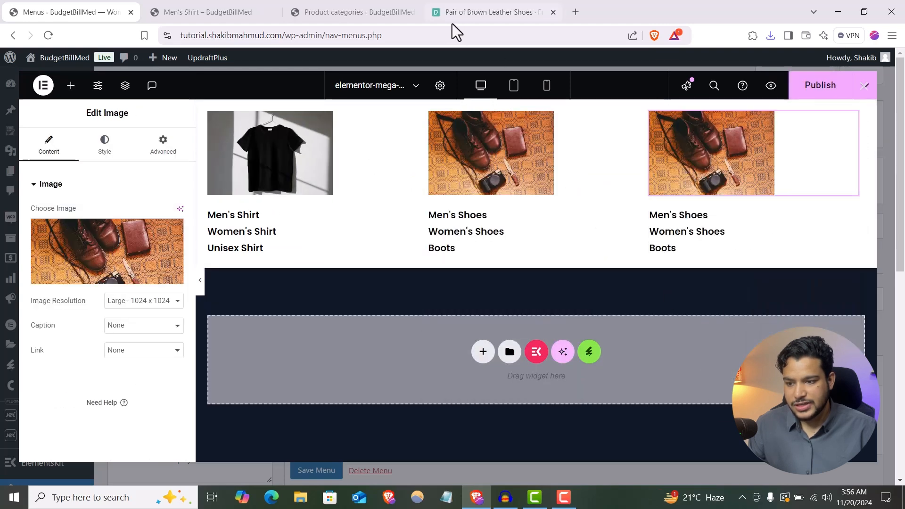
left_click(407, 12)
left_click(495, 12)
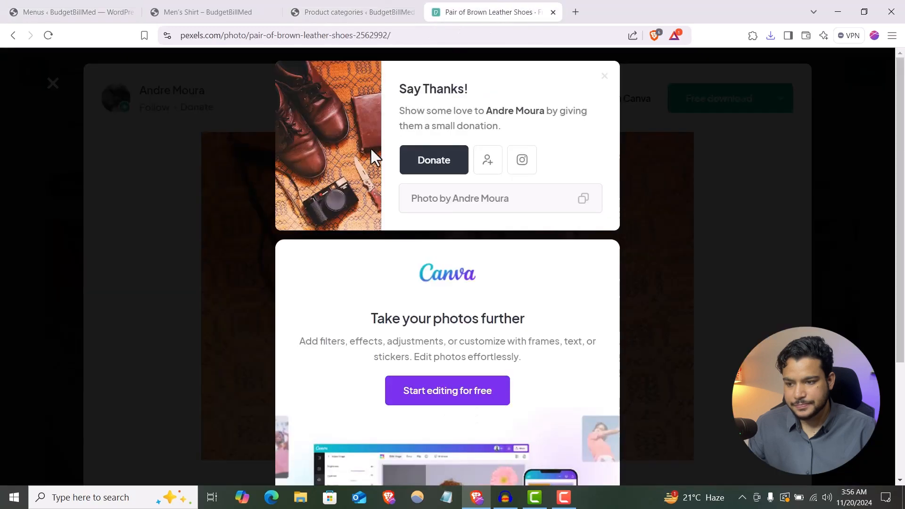
left_click(55, 94)
left_click(73, 97)
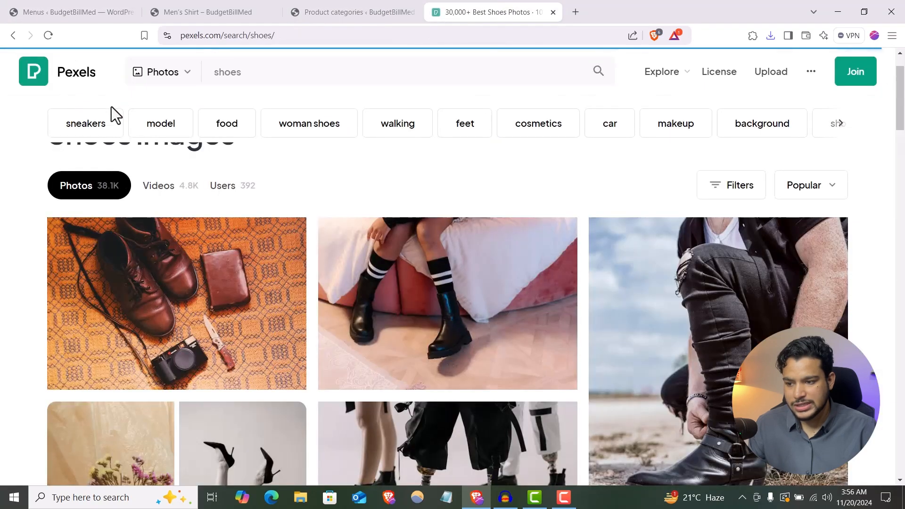
left_click(241, 73)
double_click(241, 73)
type("wallet")
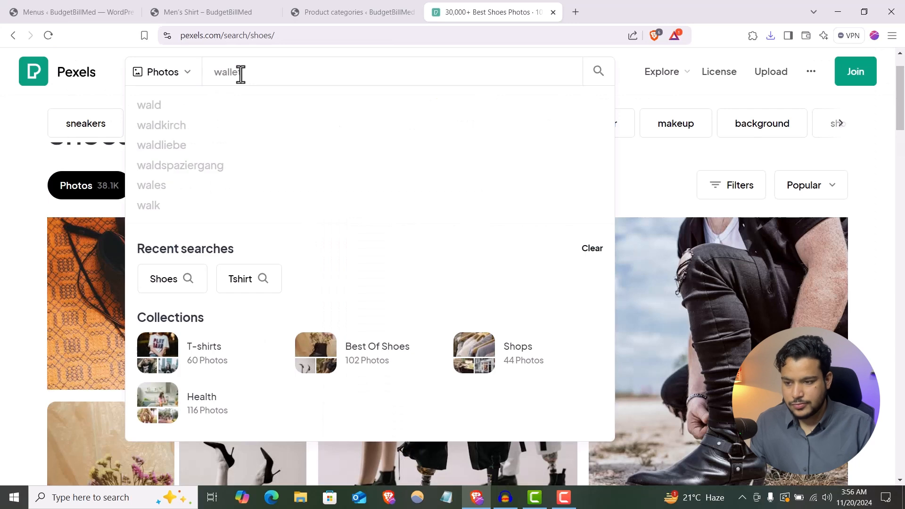
key("Return")
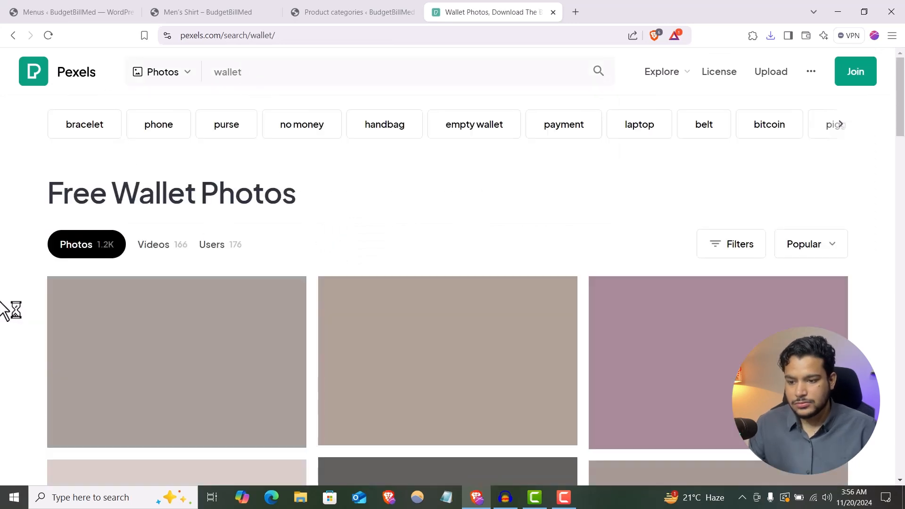
- Browse the wallet photos and download the one of hands holding a pink suede wallet
scroll(5, 311, "down", 2)
scroll(5, 311, "down", 2)
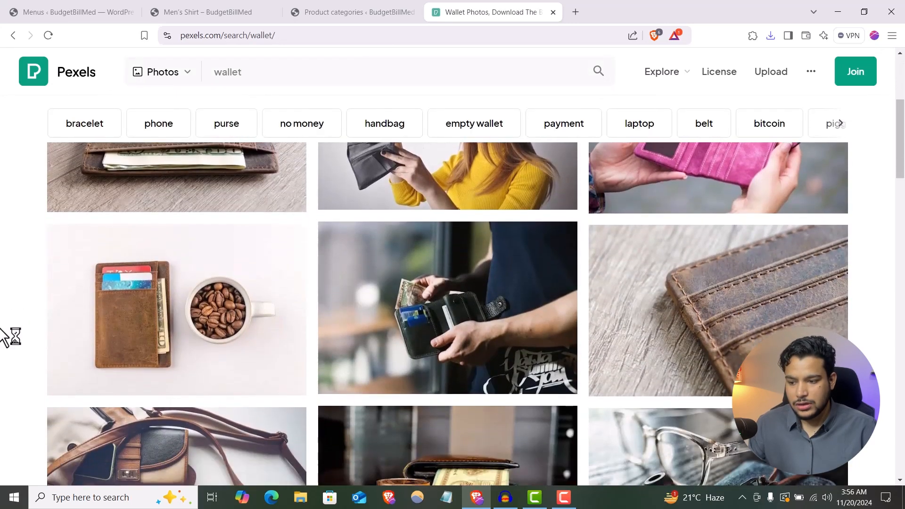
scroll(541, 259, "up", 2)
left_click(612, 234)
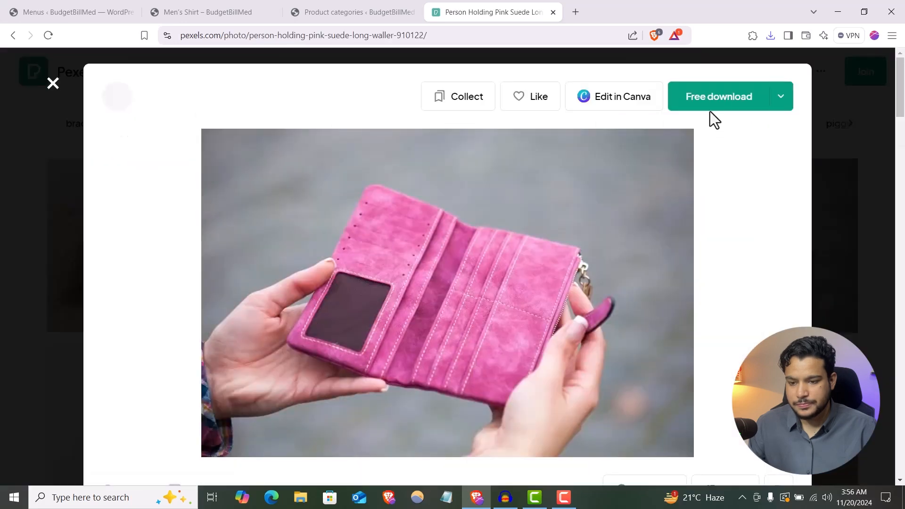
left_click(719, 98)
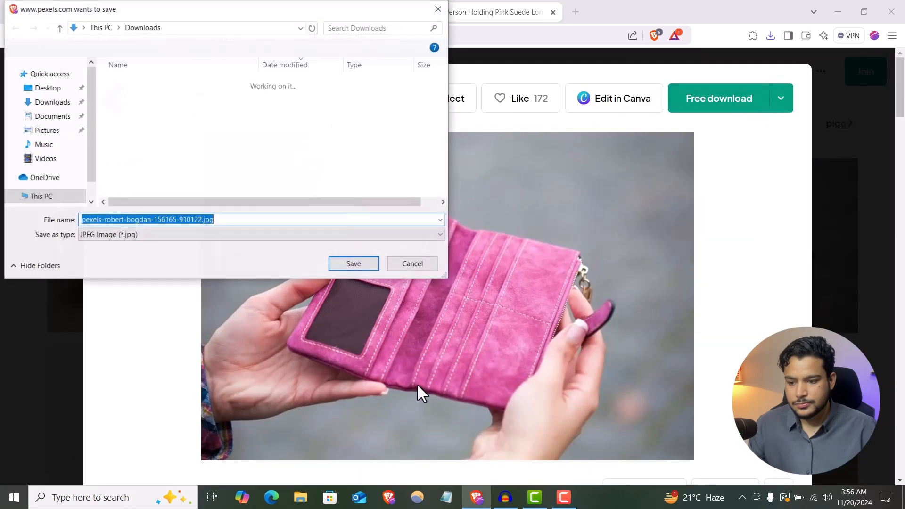
left_click(363, 262)
- Return to the mega menu editor and replace the third column's picture by uploading the downloaded pink wallet photo
left_click(239, 12)
left_click(306, 12)
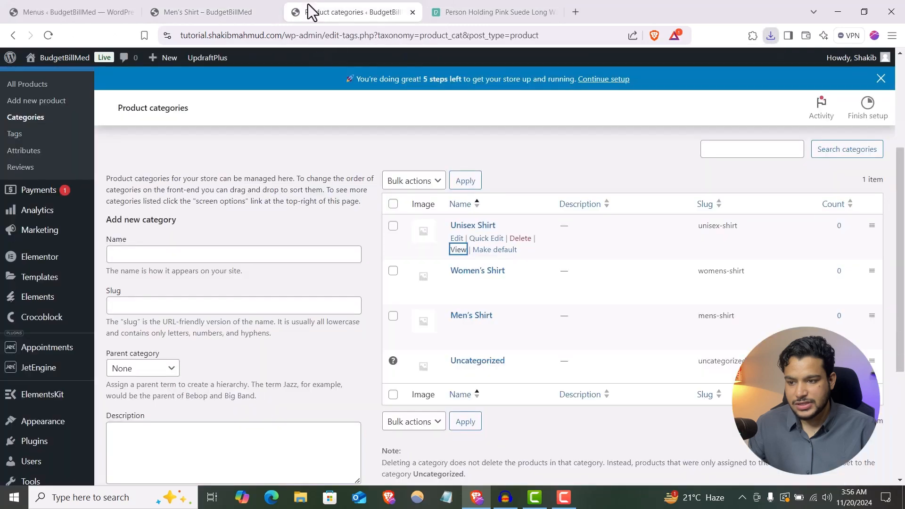
key("ctrl+1")
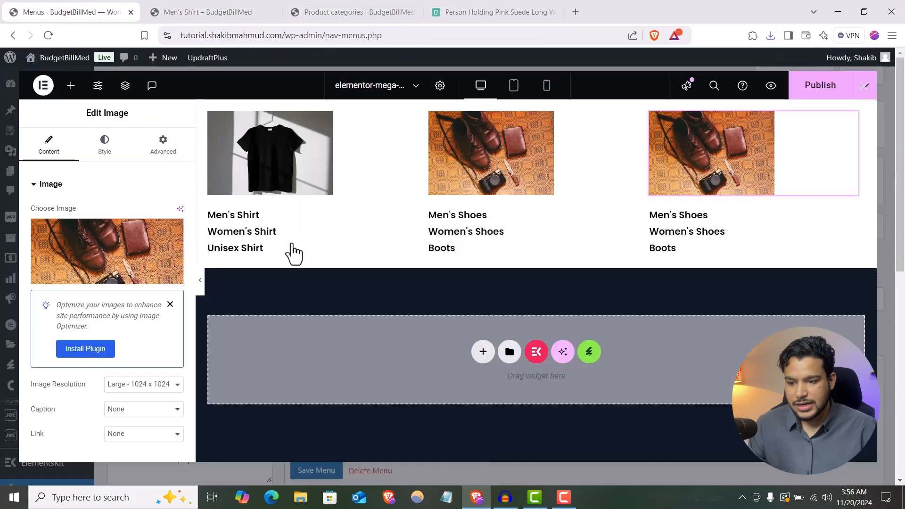
left_click(176, 269)
left_click(466, 277)
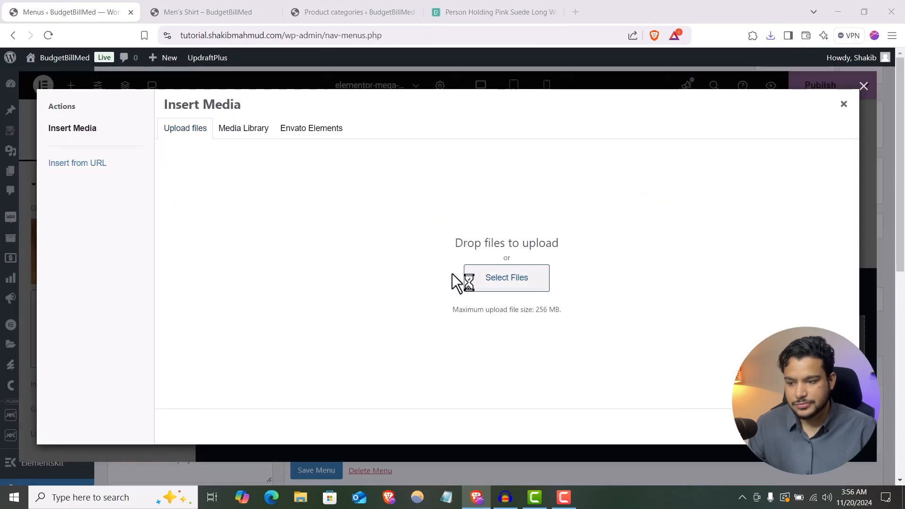
left_click(155, 98)
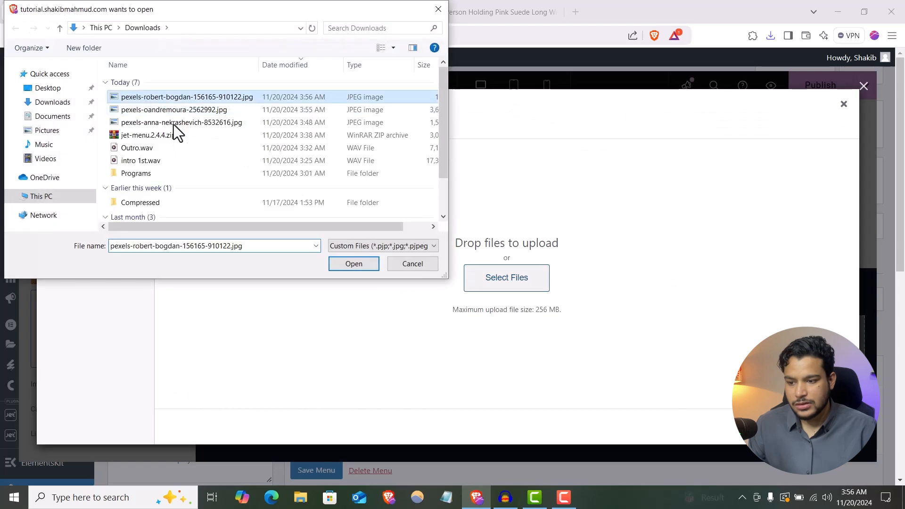
left_click(363, 265)
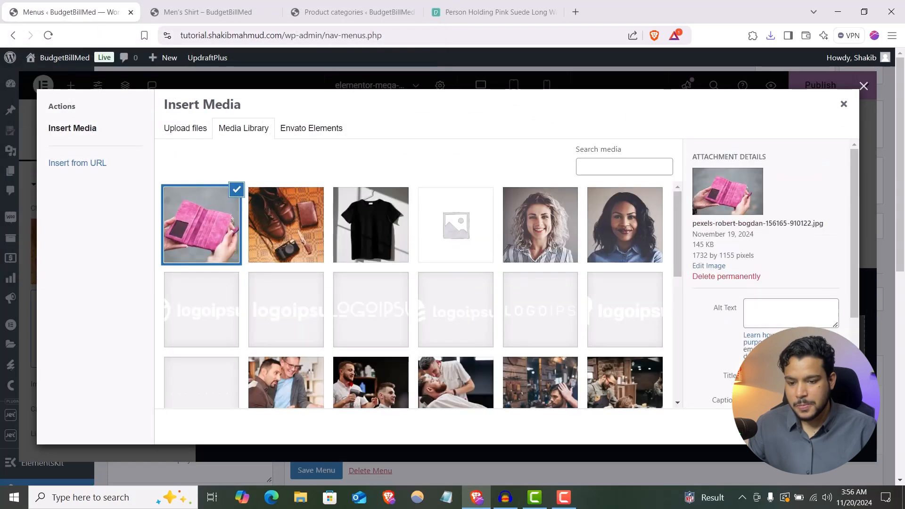
left_click(831, 426)
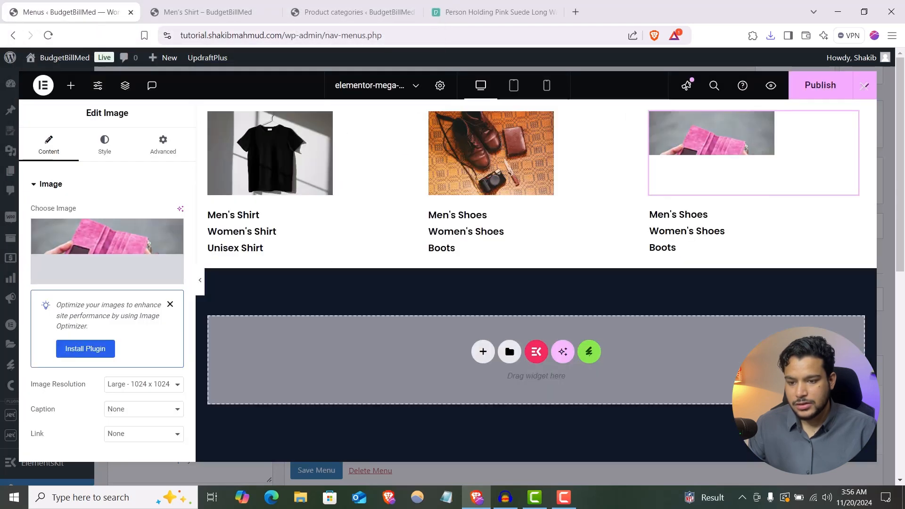
- Rename the first item of the third column's icon list as Leather Wallet
left_click(728, 224)
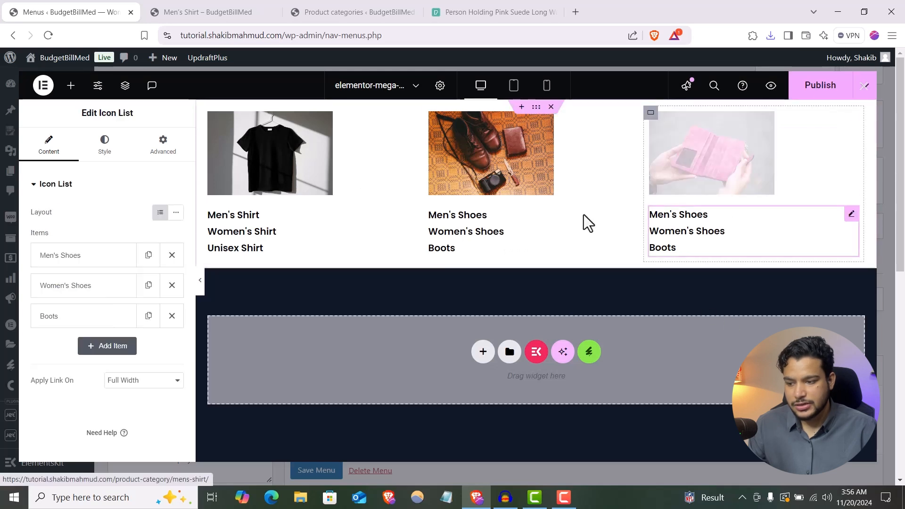
left_click(73, 264)
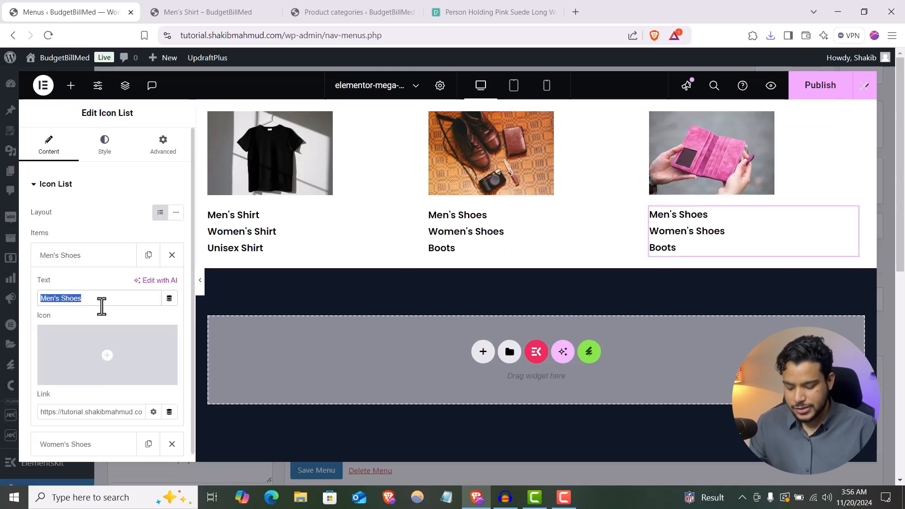
type("Leather")
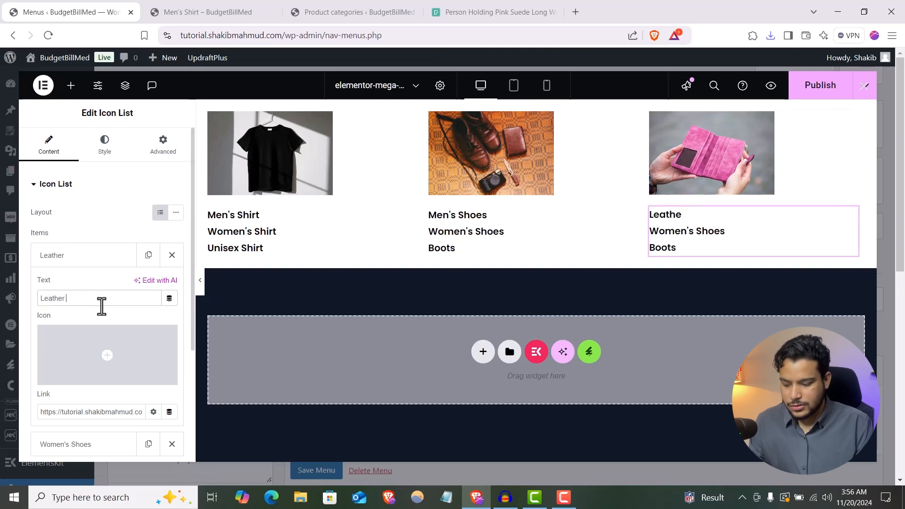
type(" Wallet")
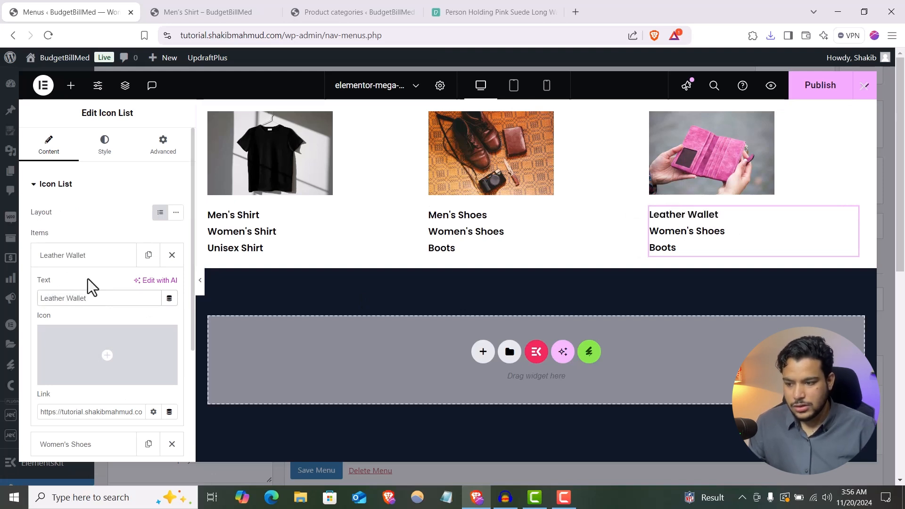
- Rename the second item of the third column's icon list as Artificial Wallet
left_click(85, 256)
left_click(76, 286)
triple_click(83, 328)
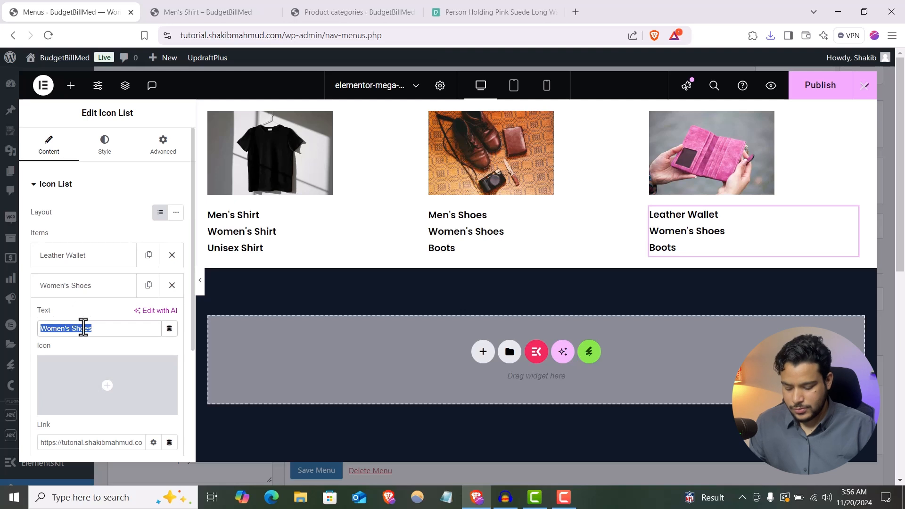
type("Artific")
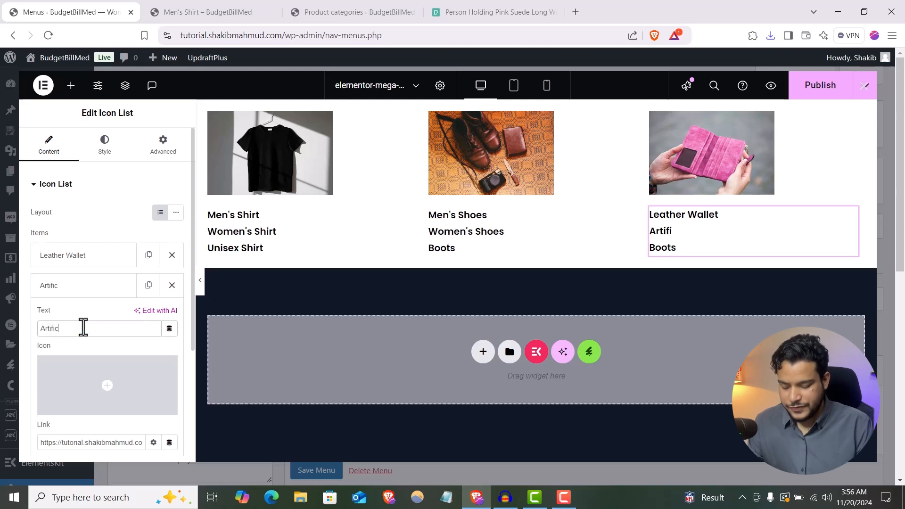
type("ial W")
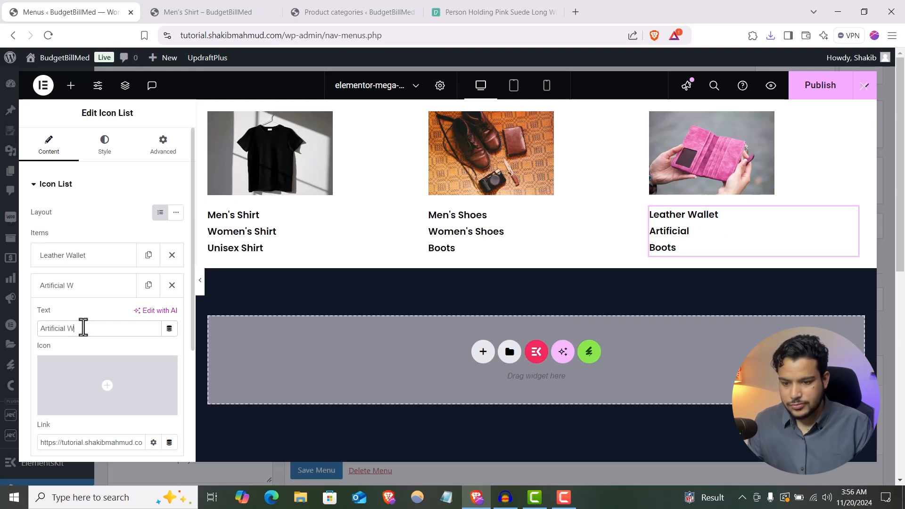
type("allet")
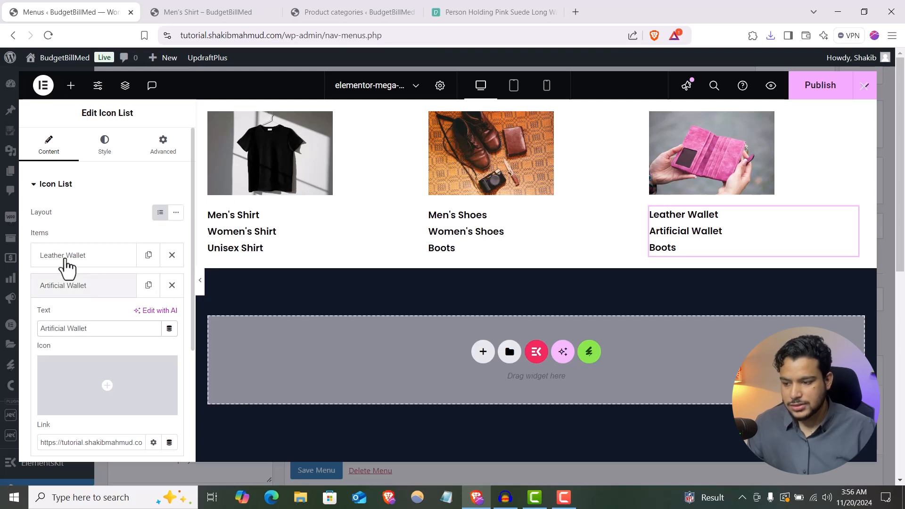
- Rename the third item of the wallet column's icon list as Premium Collection and publish the mega menu
left_click(71, 285)
left_click(70, 316)
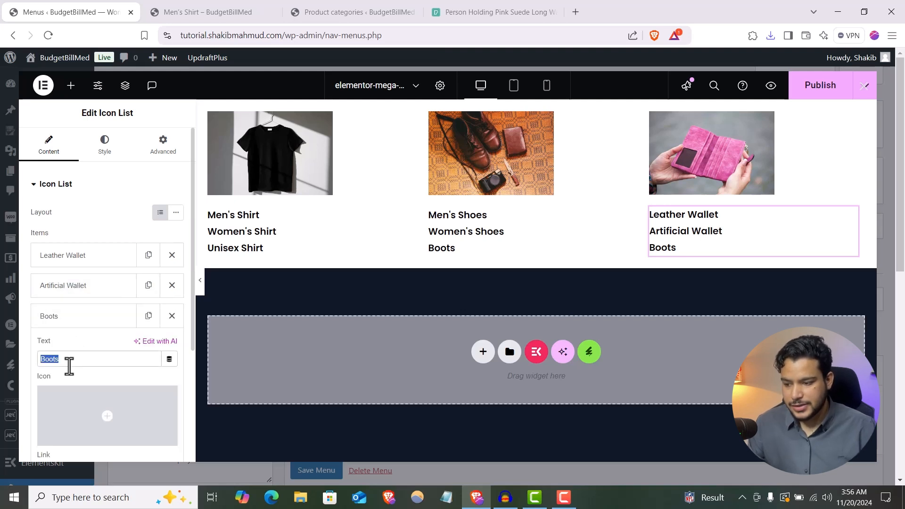
type("Premium Collection")
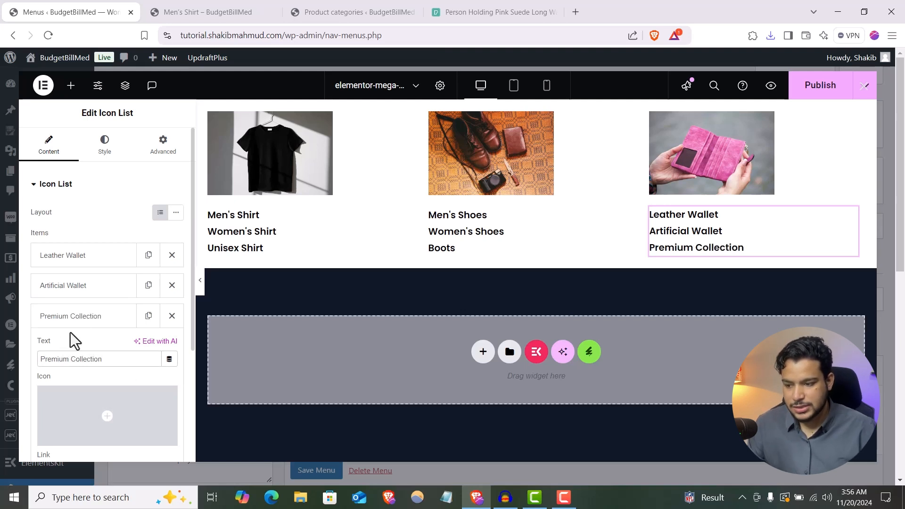
left_click(70, 315)
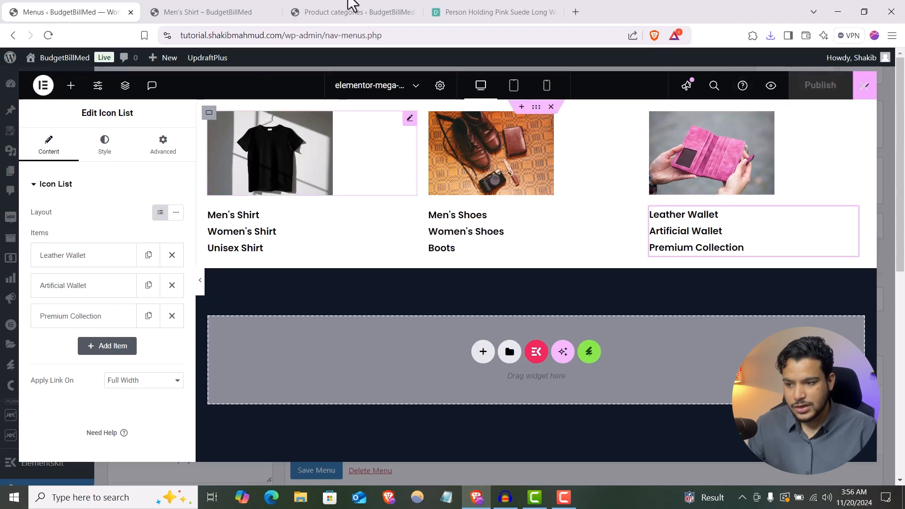
- Reload the live Men's Shirt page and examine the Shop mega menu's three columns, then return to the editor
left_click(255, 10)
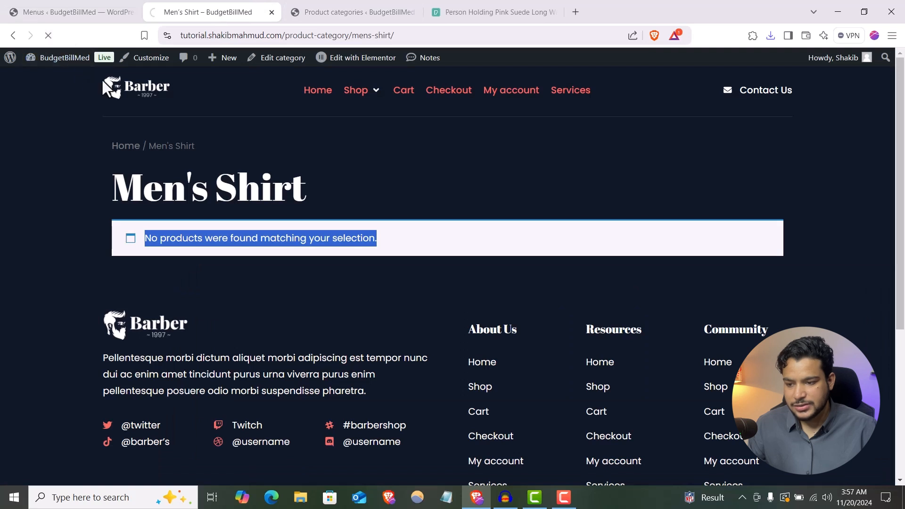
mouse_move(346, 101)
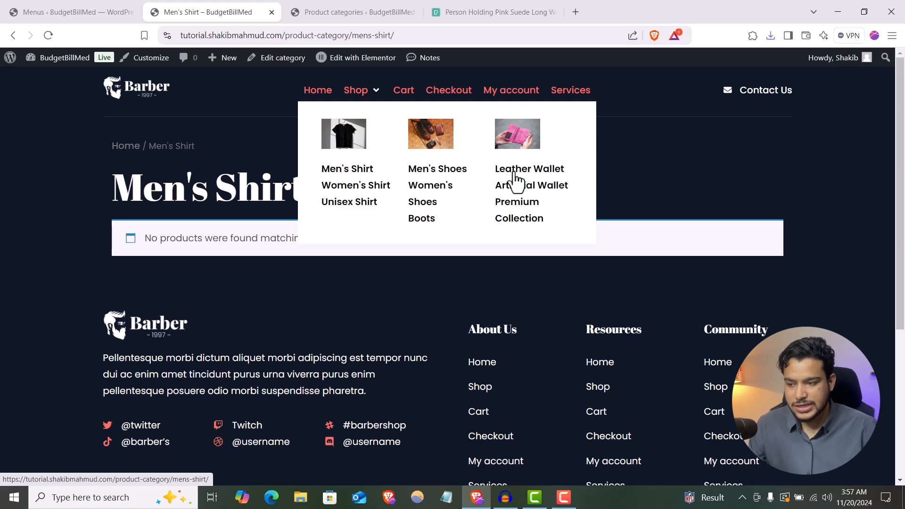
left_click(118, 13)
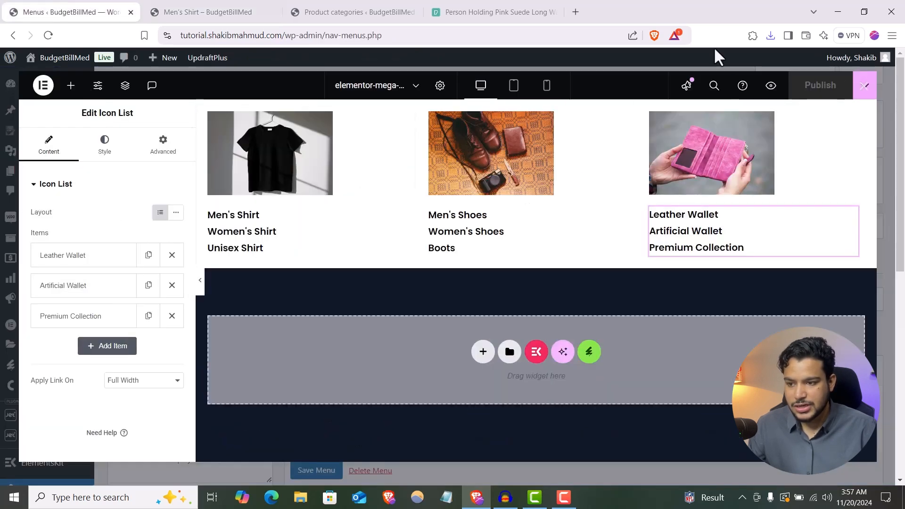
- Look over the product categories list, then go back through the editor and reload the live Men's Shirt page
left_click(198, 12)
left_click(351, 12)
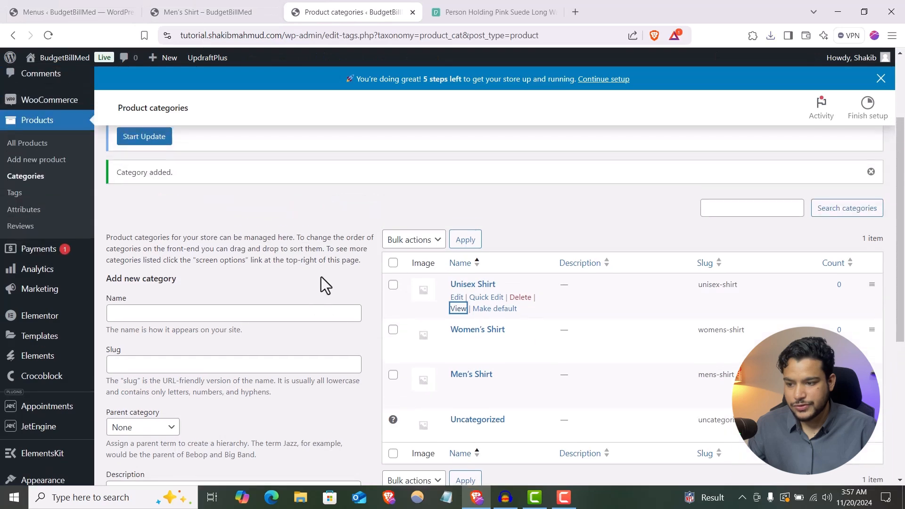
scroll(486, 311, "down", 3)
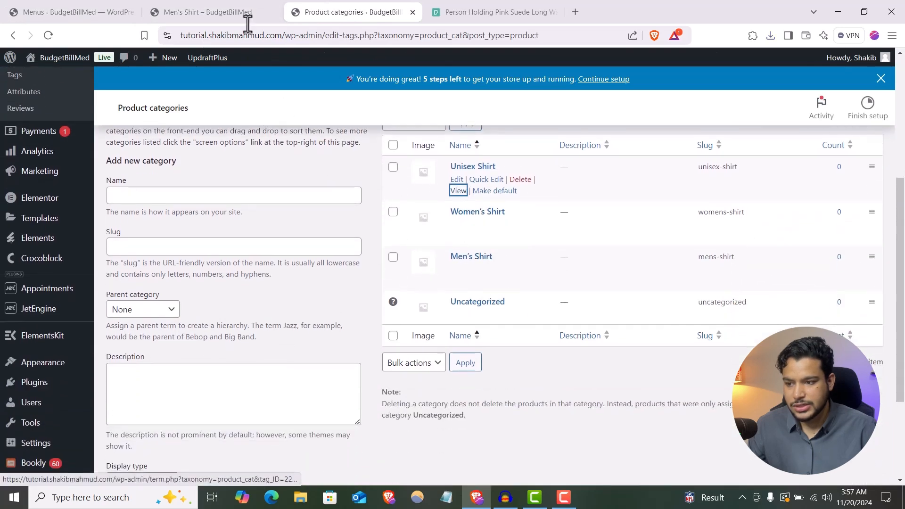
left_click(246, 16)
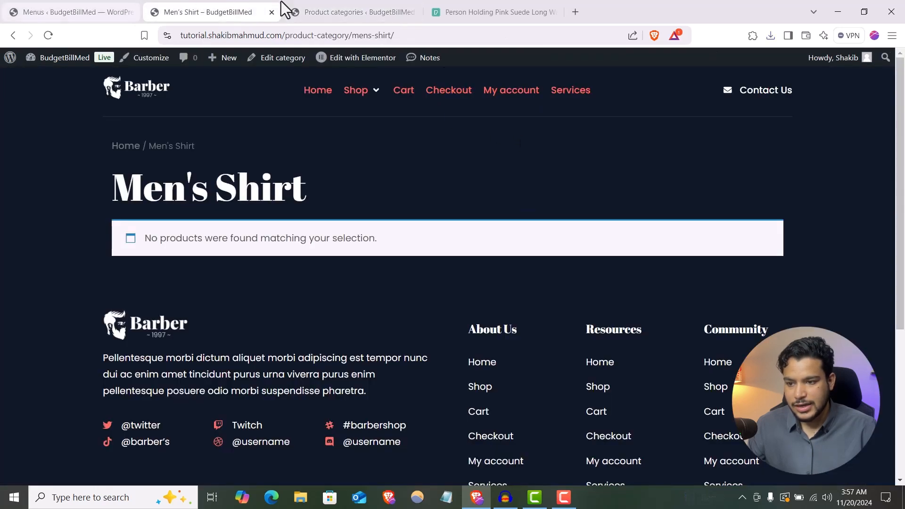
left_click(103, 9)
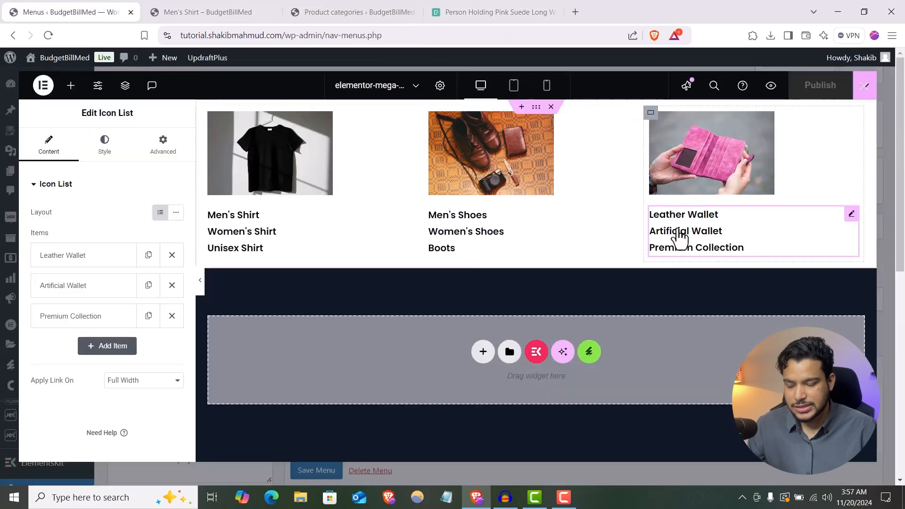
left_click(213, 9)
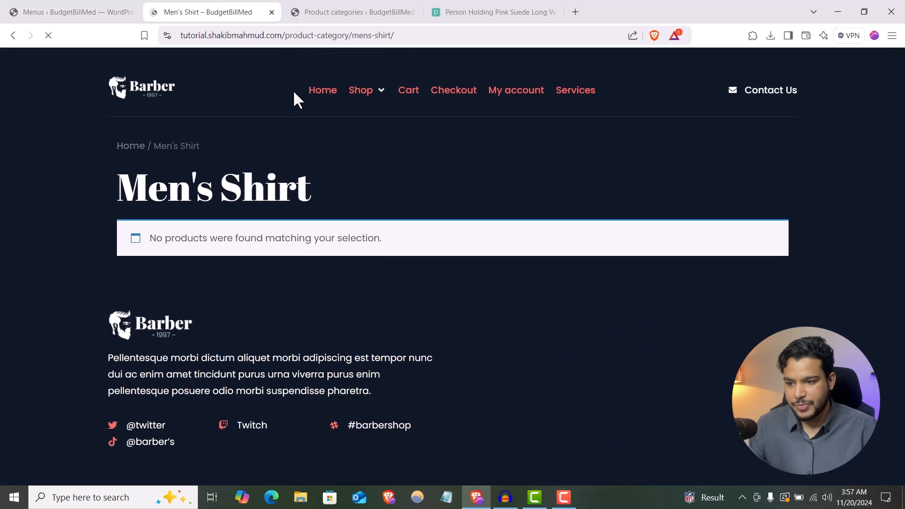